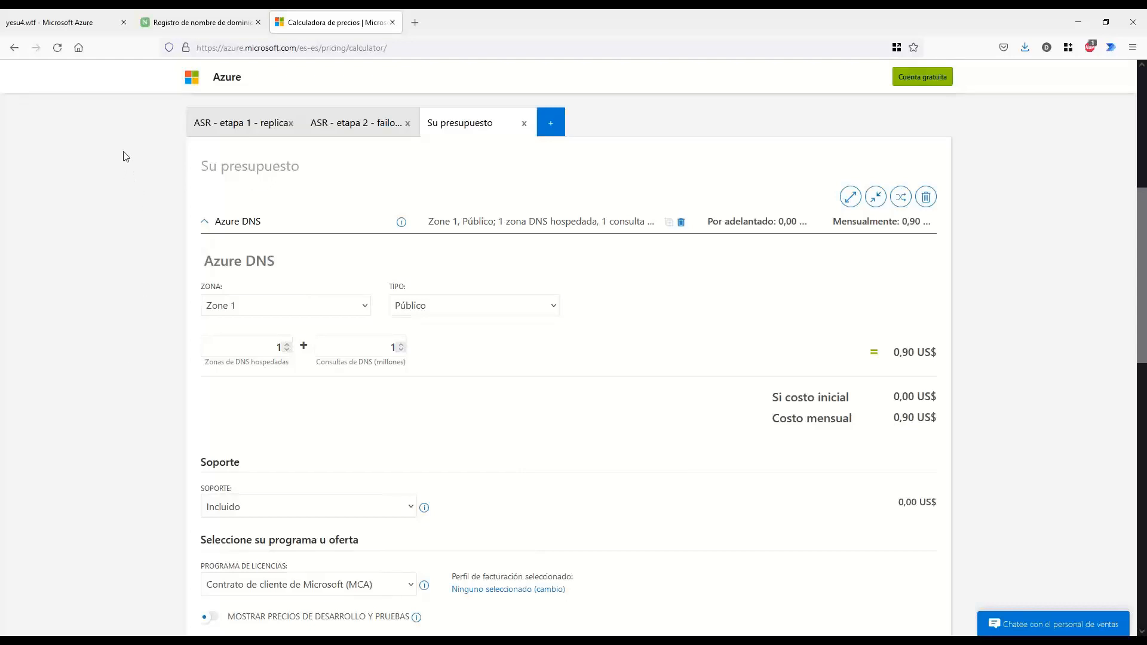
Show the PowerPoint requirements slide and mark the line 'Contar con tu propio Dominio'
key("alt+Tab")
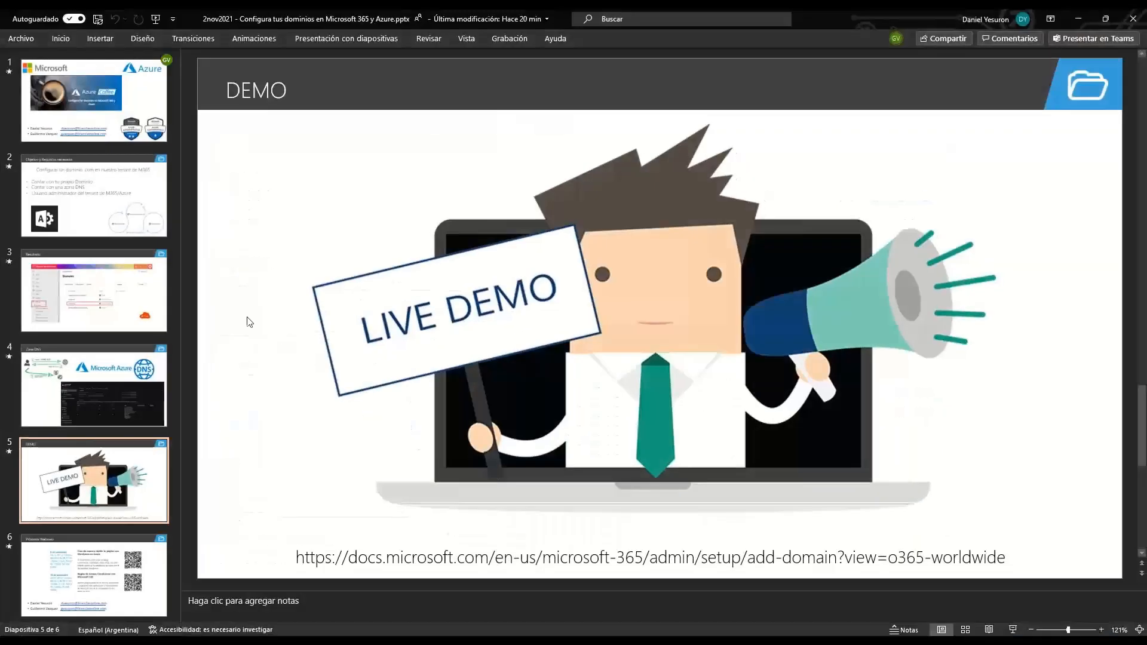
left_click(115, 230)
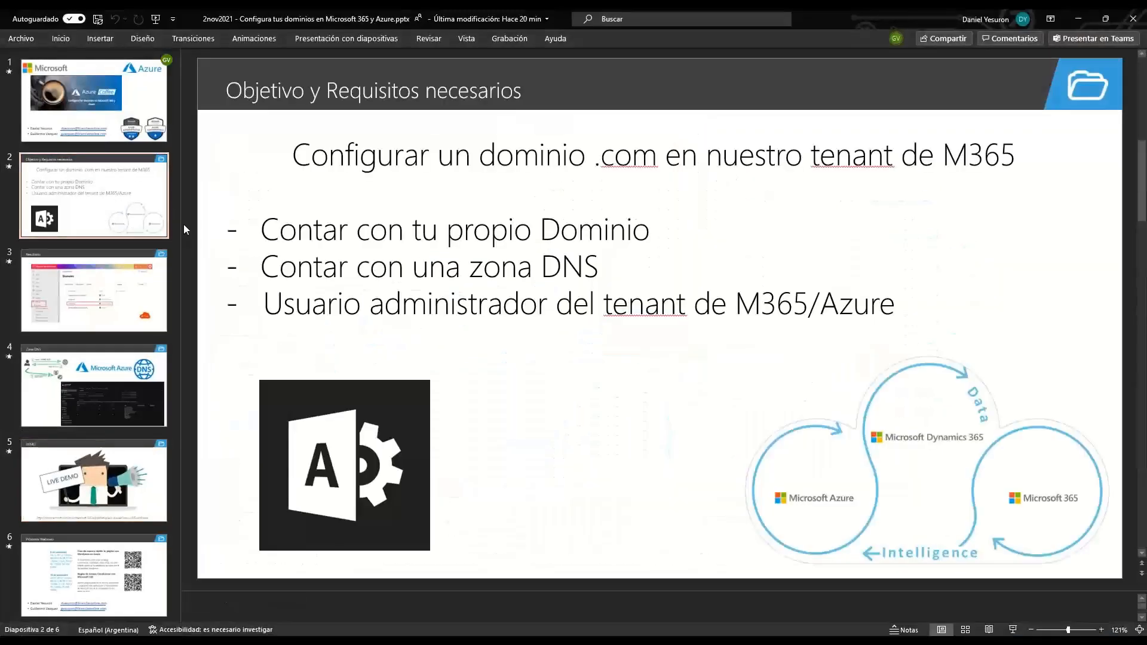
left_click_drag(182, 229, 20, 227)
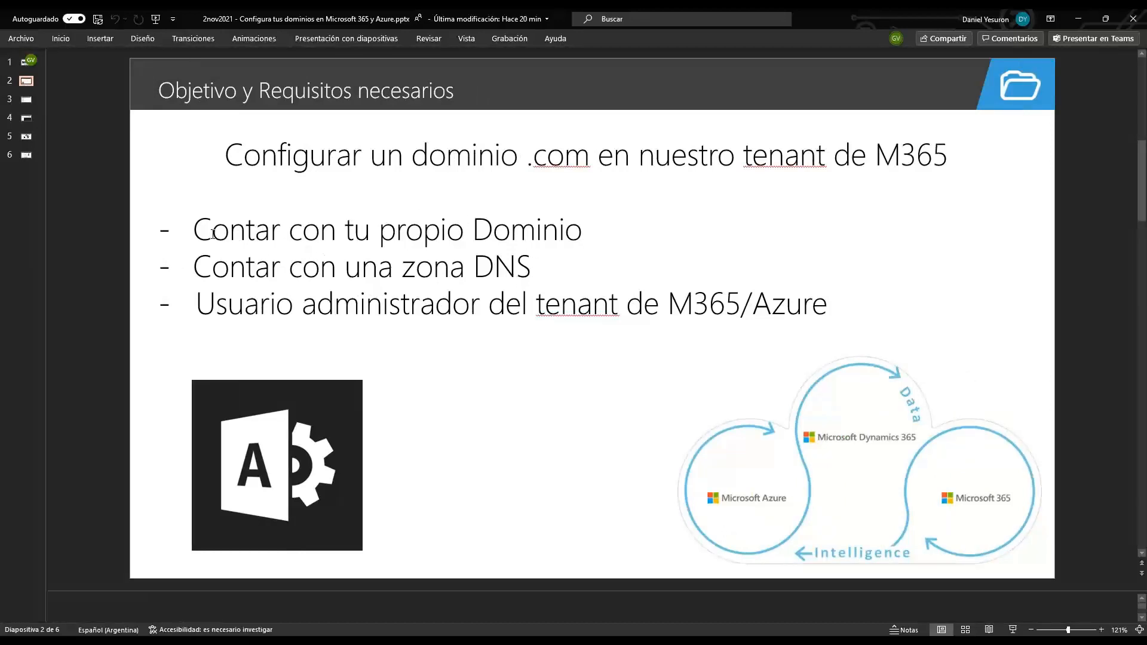
left_click_drag(213, 235, 547, 235)
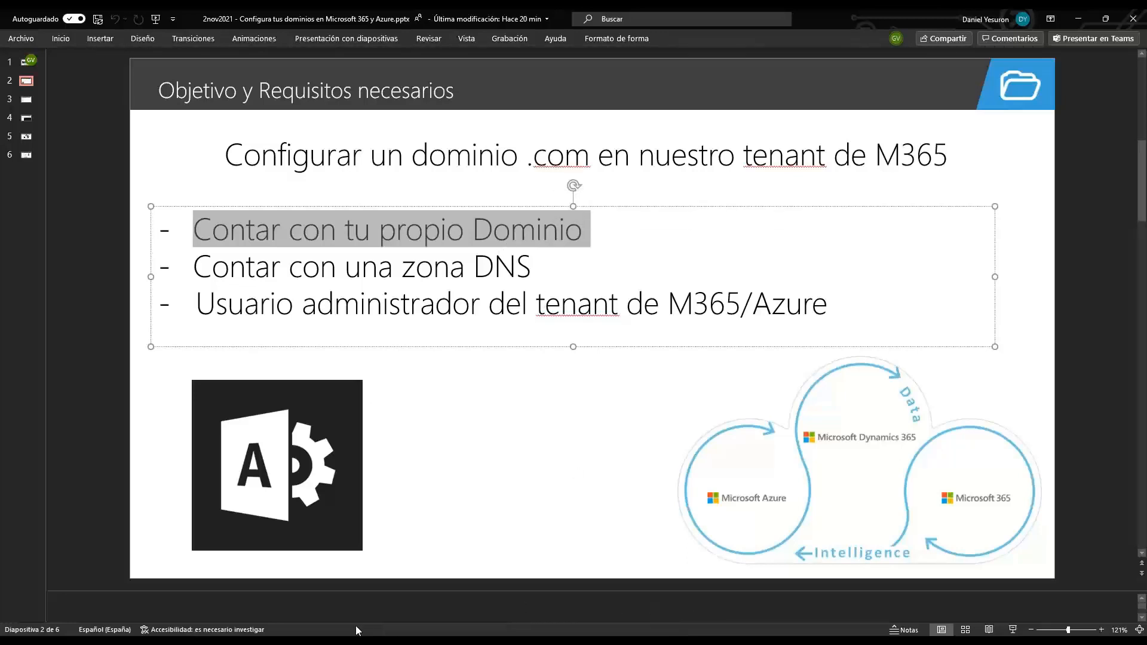
mouse_move(409, 641)
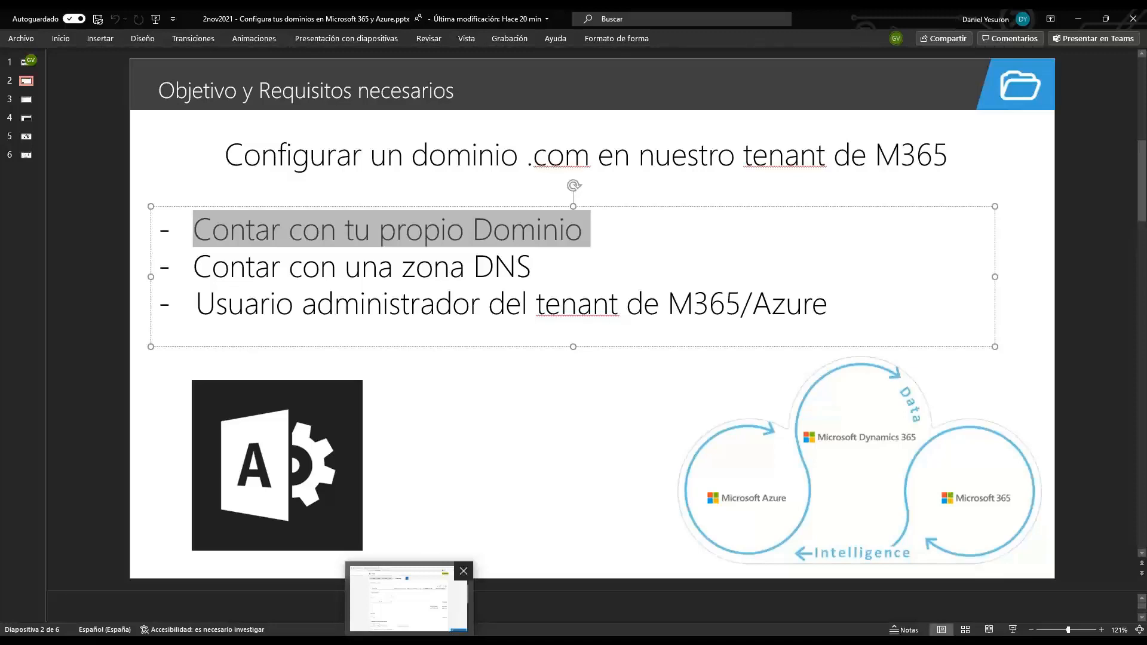
left_click(408, 598)
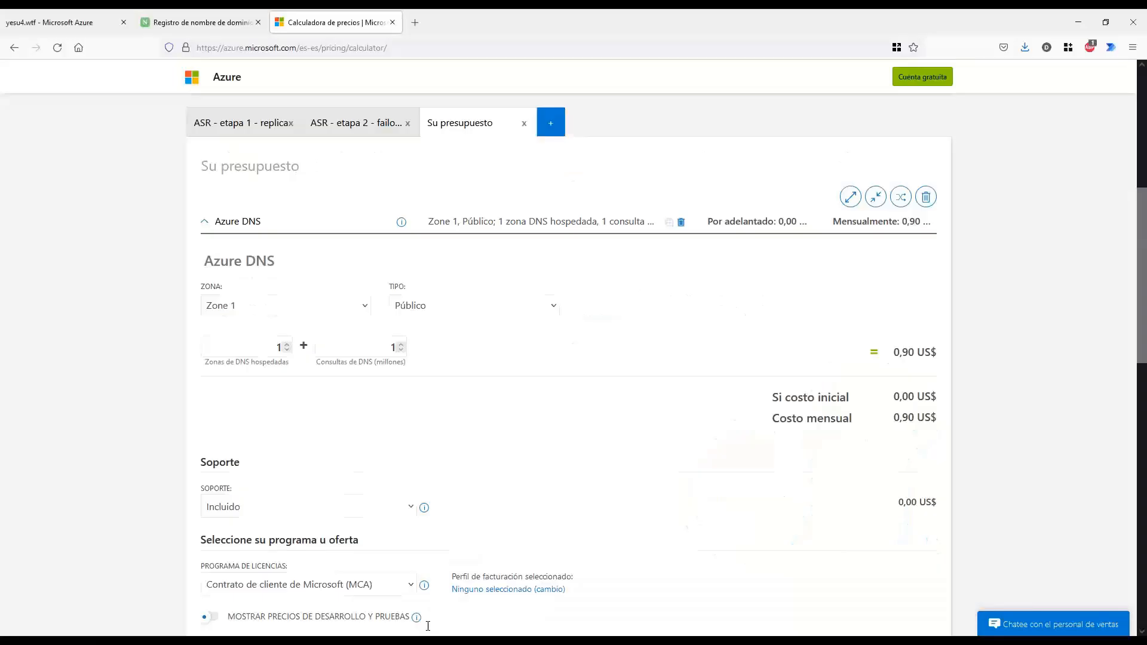
On Name.com, highlight yesu4.wtf, mark the DNS section and open name-server management
left_click(177, 24)
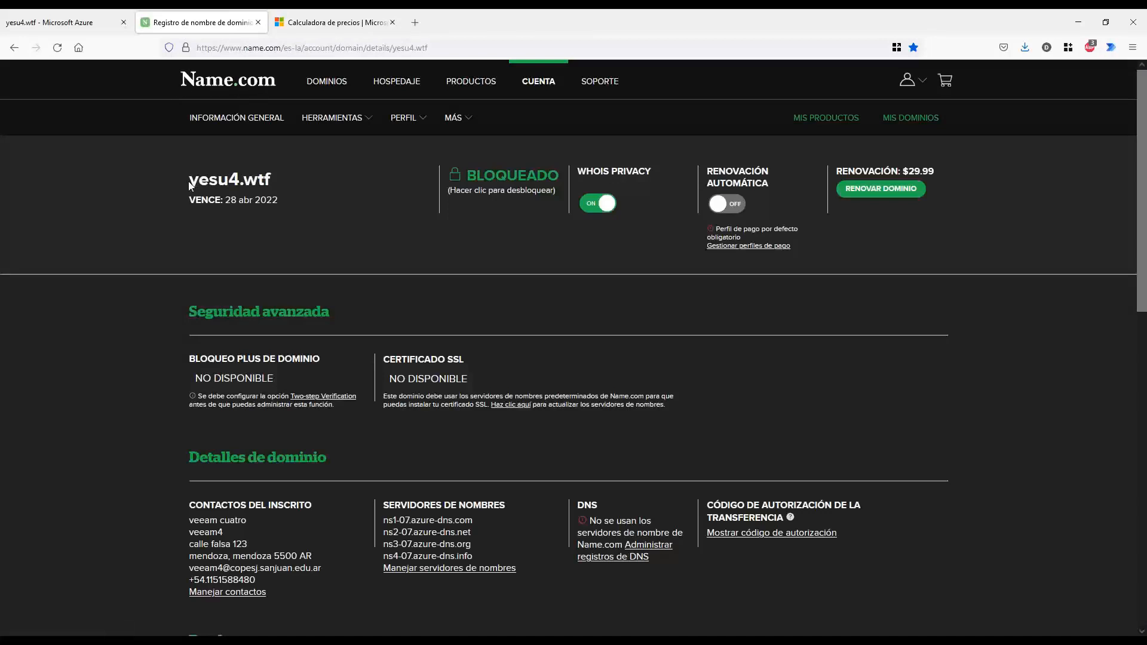
left_click_drag(188, 186, 271, 172)
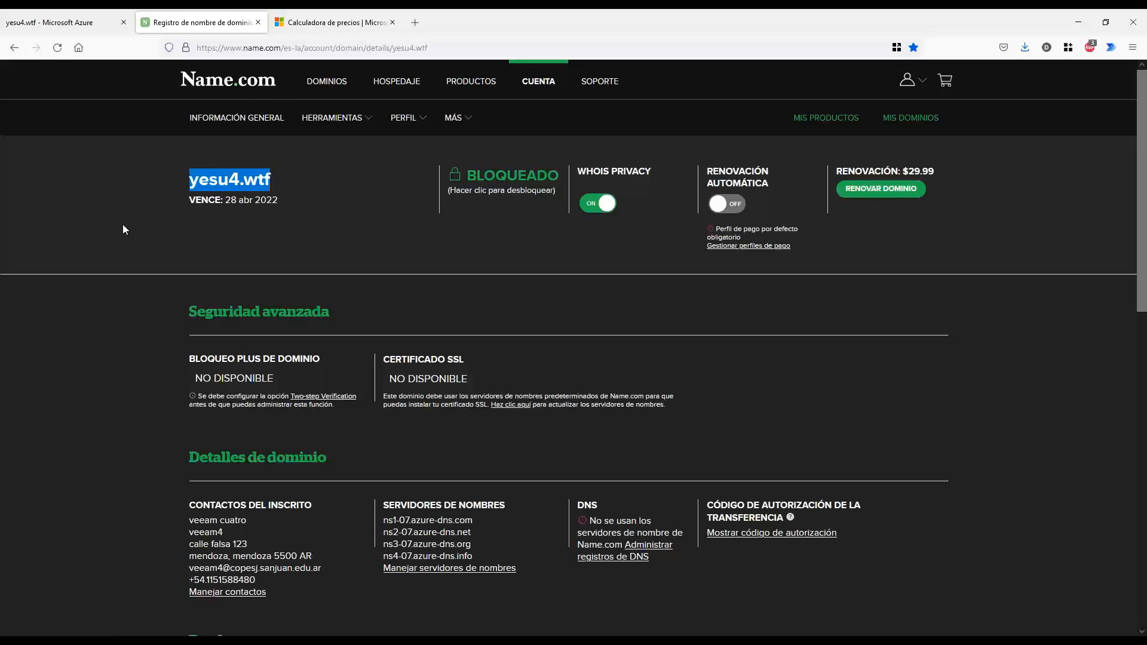
left_click(229, 223)
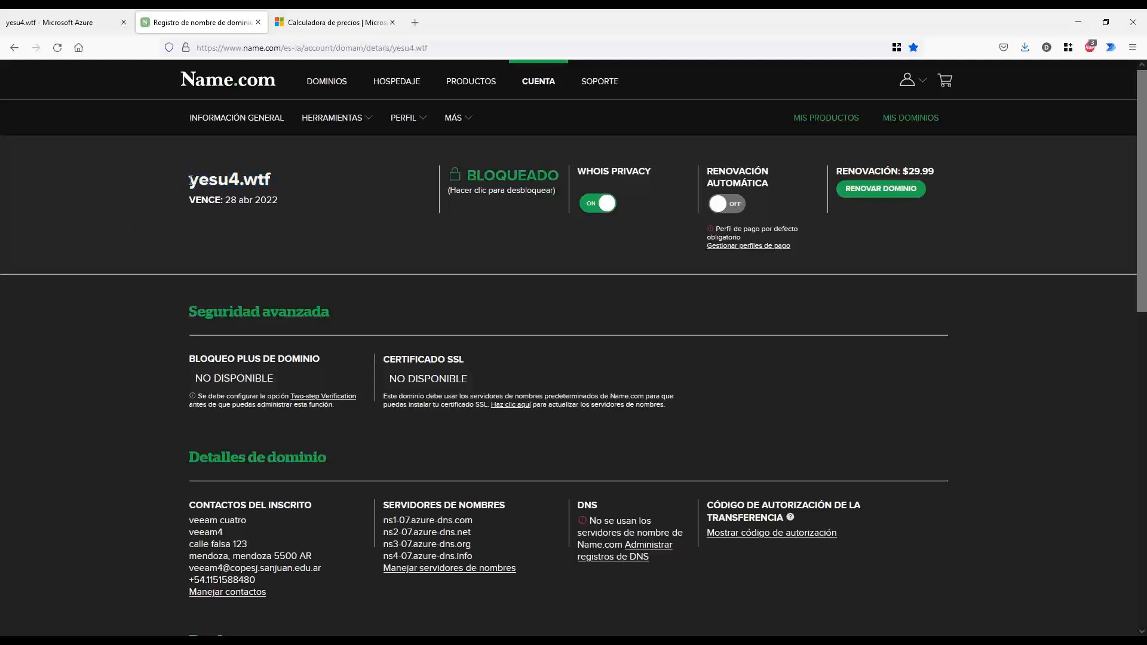
left_click_drag(190, 183, 270, 181)
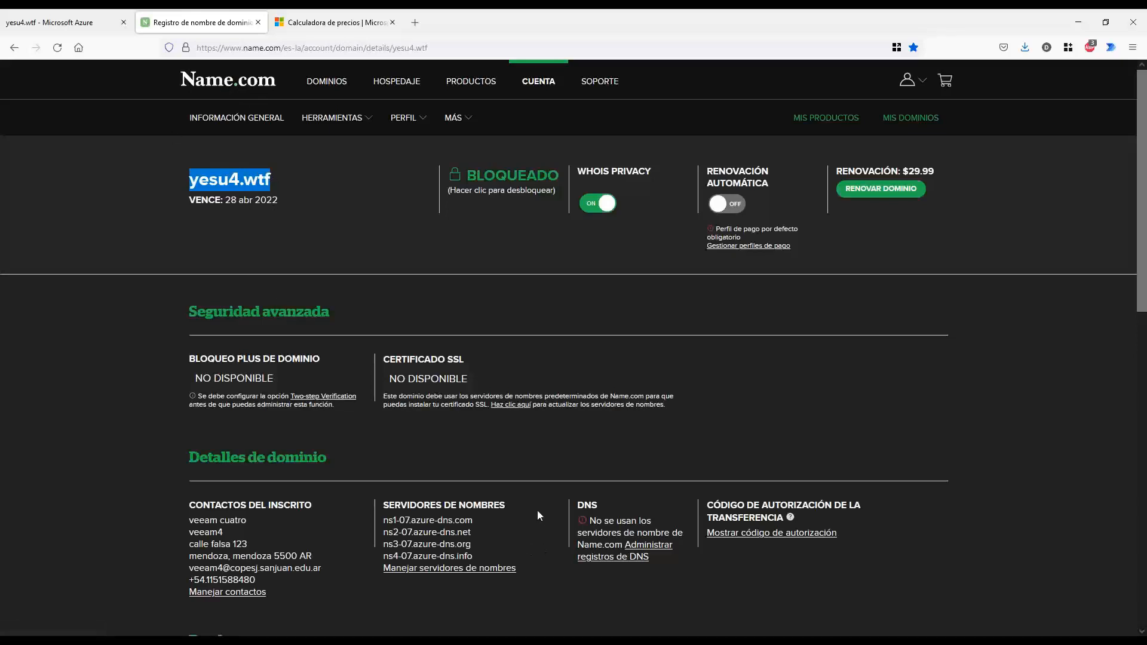
mouse_move(608, 487)
left_mouse_down()
mouse_move(572, 490)
mouse_move(568, 572)
mouse_move(664, 594)
mouse_move(694, 499)
mouse_move(614, 480)
left_mouse_up()
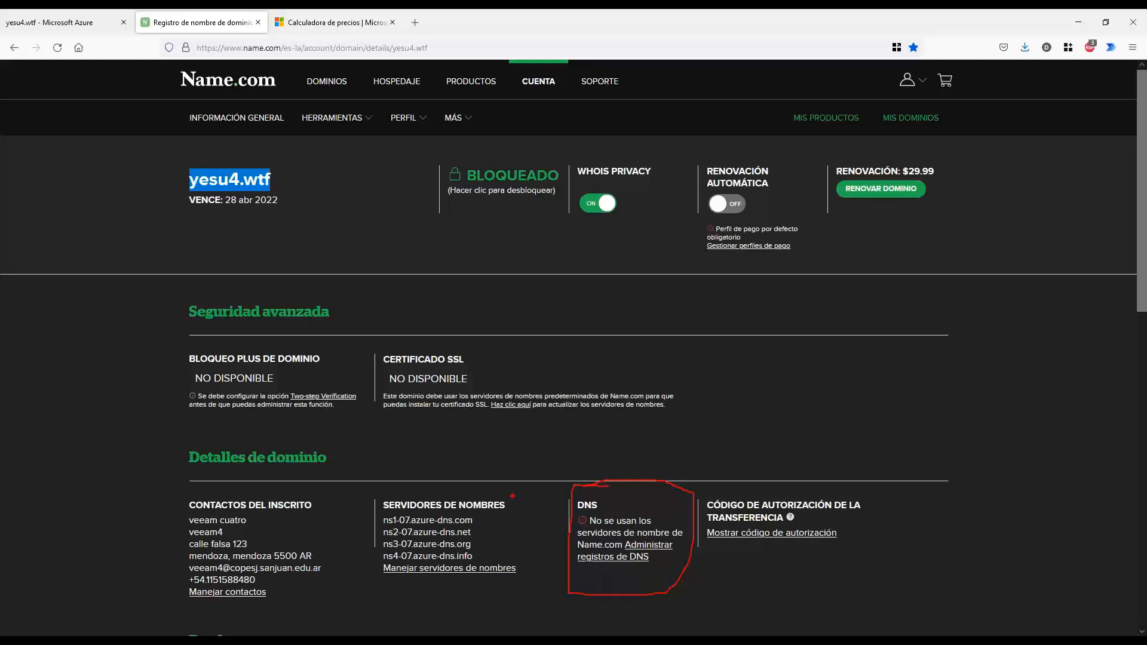
mouse_move(514, 496)
left_mouse_down()
mouse_move(540, 498)
mouse_move(543, 572)
left_mouse_up()
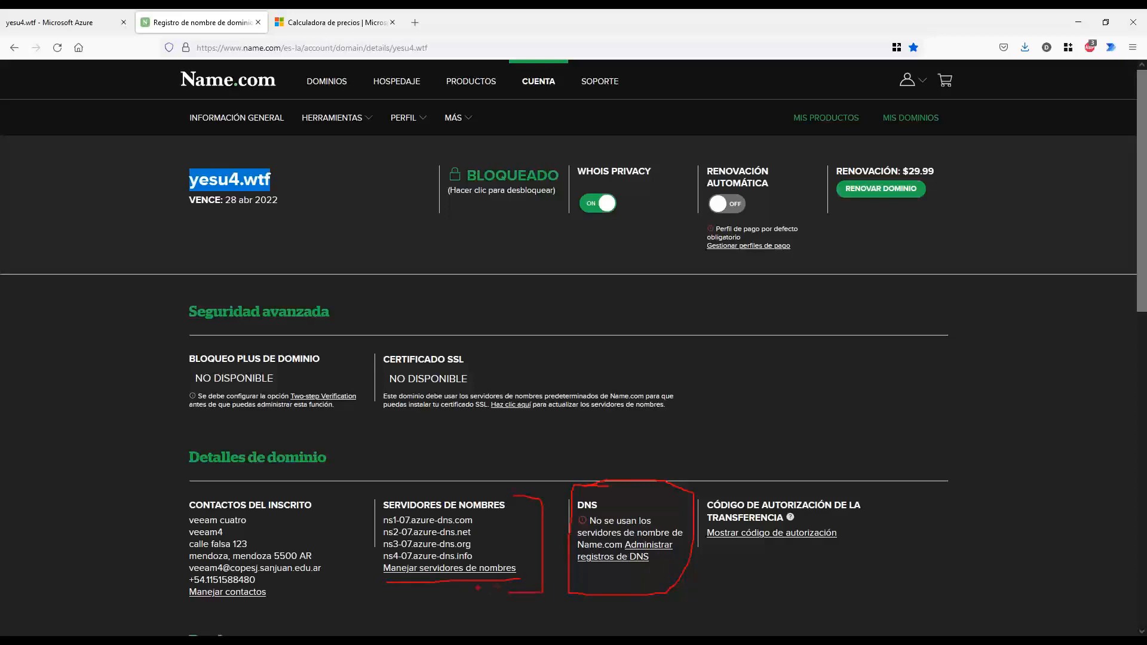
left_click(472, 568)
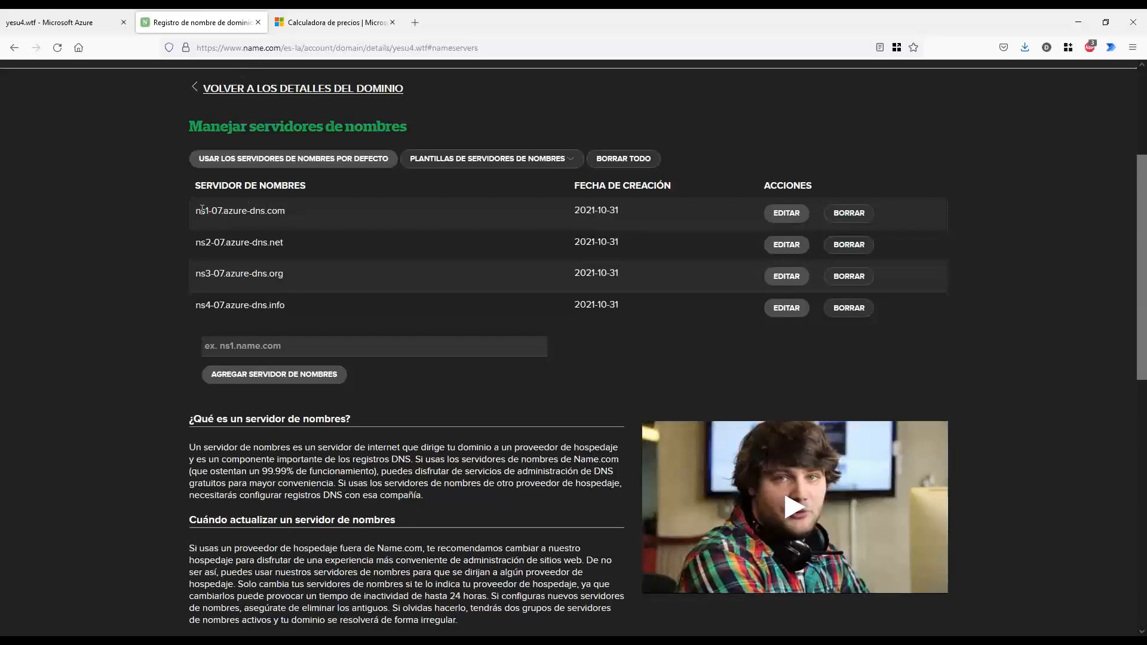
Highlight the Name.com name servers, open ns2 and ns3 for editing, then return to Azure
left_click_drag(201, 210, 304, 213)
left_click_drag(208, 242, 287, 243)
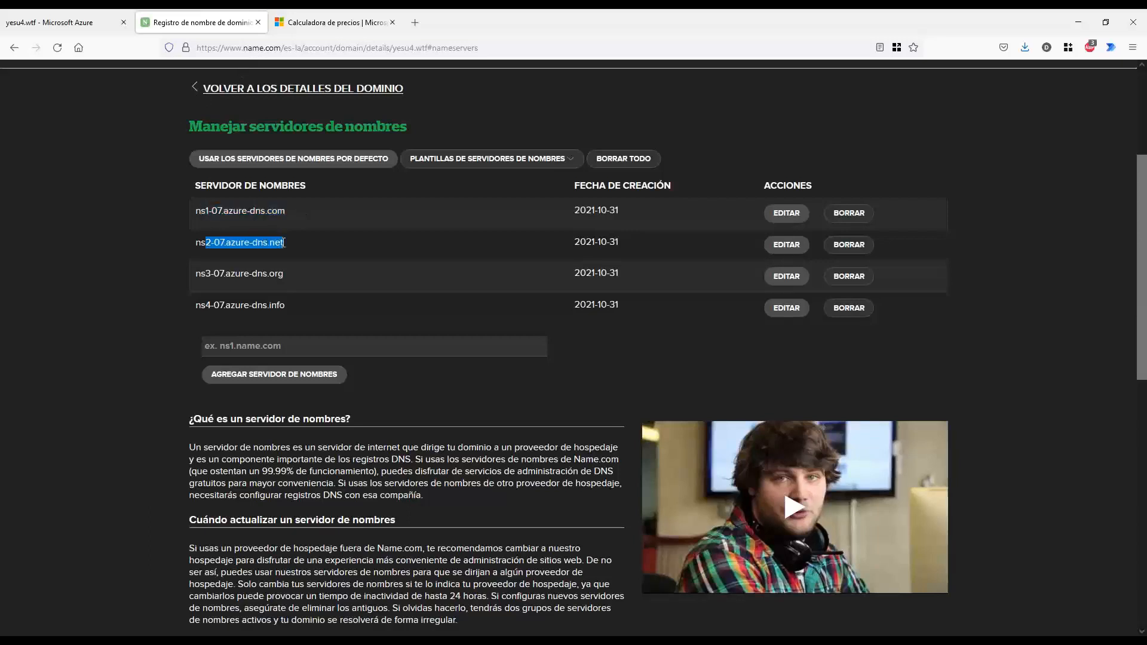
left_click_drag(206, 285, 287, 289)
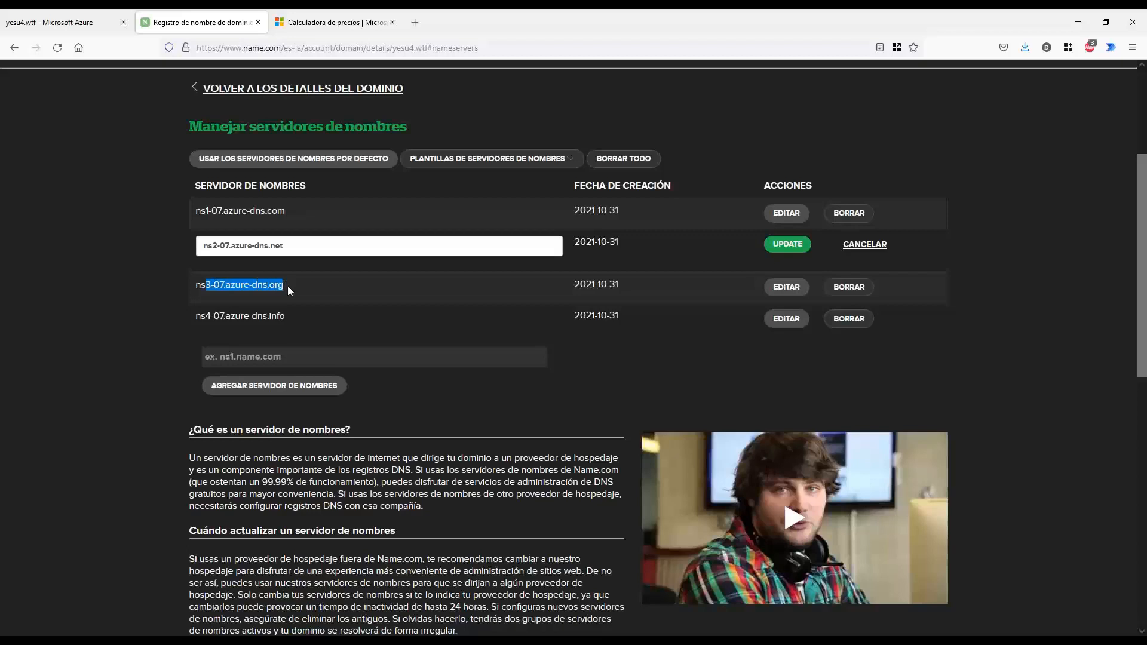
left_click(160, 291)
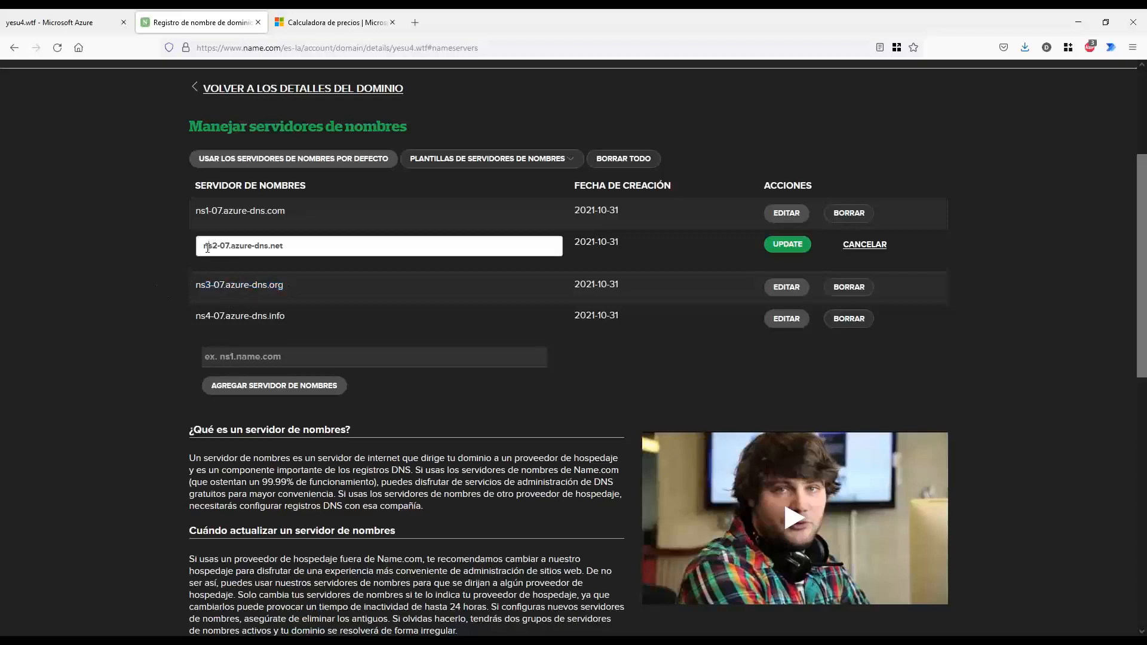
left_click_drag(208, 245, 284, 246)
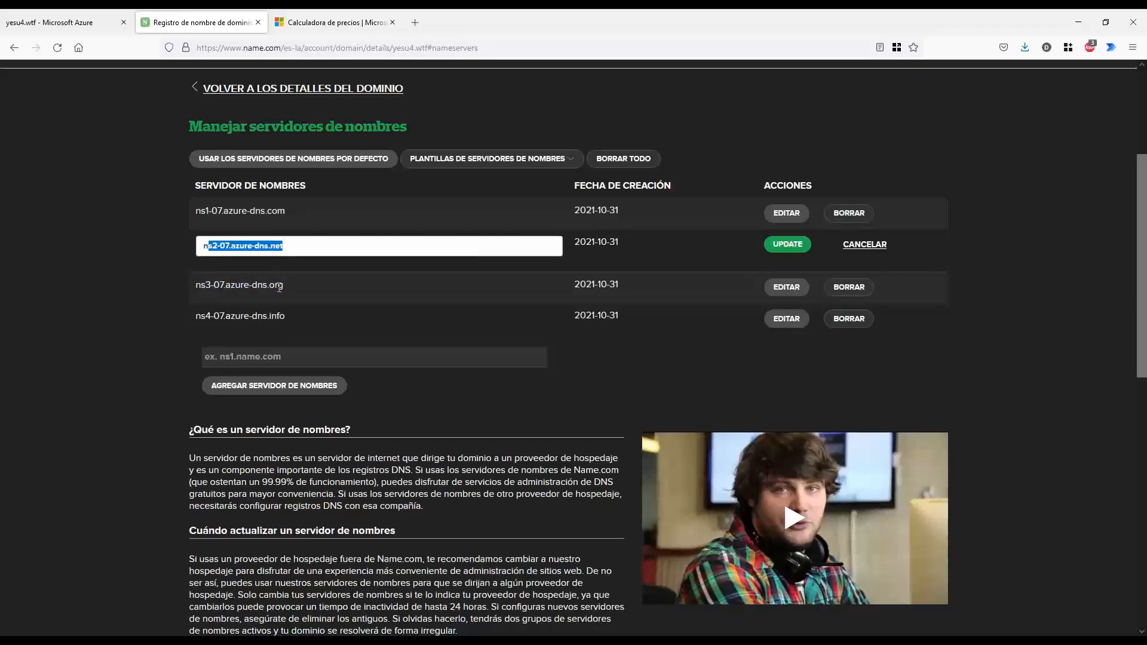
left_click_drag(279, 287, 210, 286)
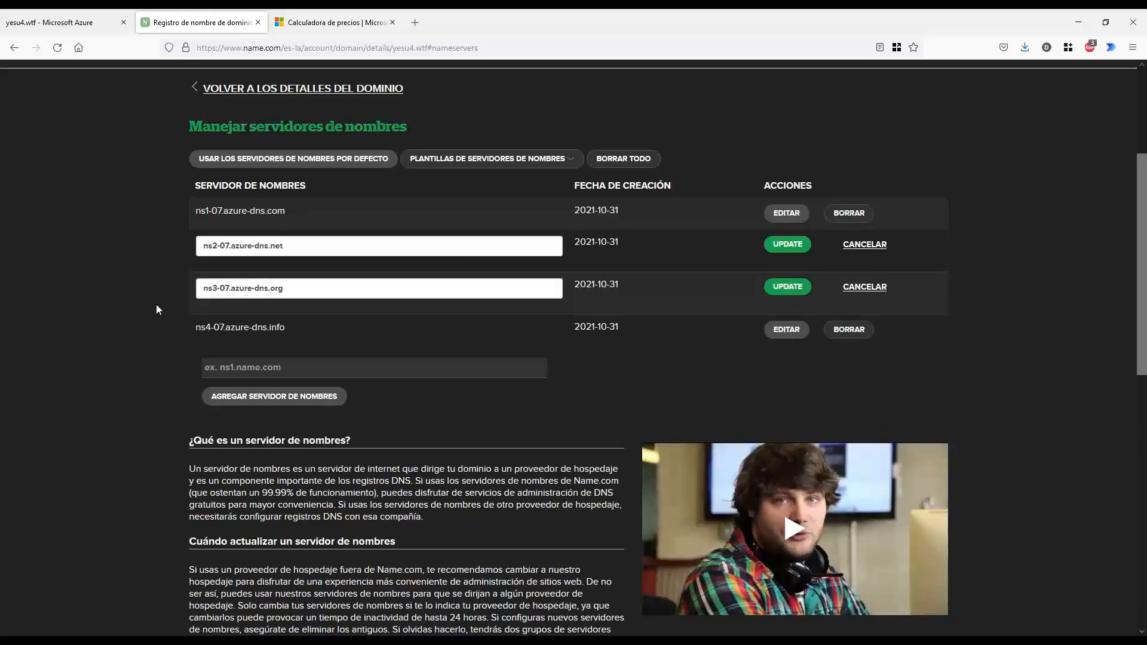
left_click(85, 24)
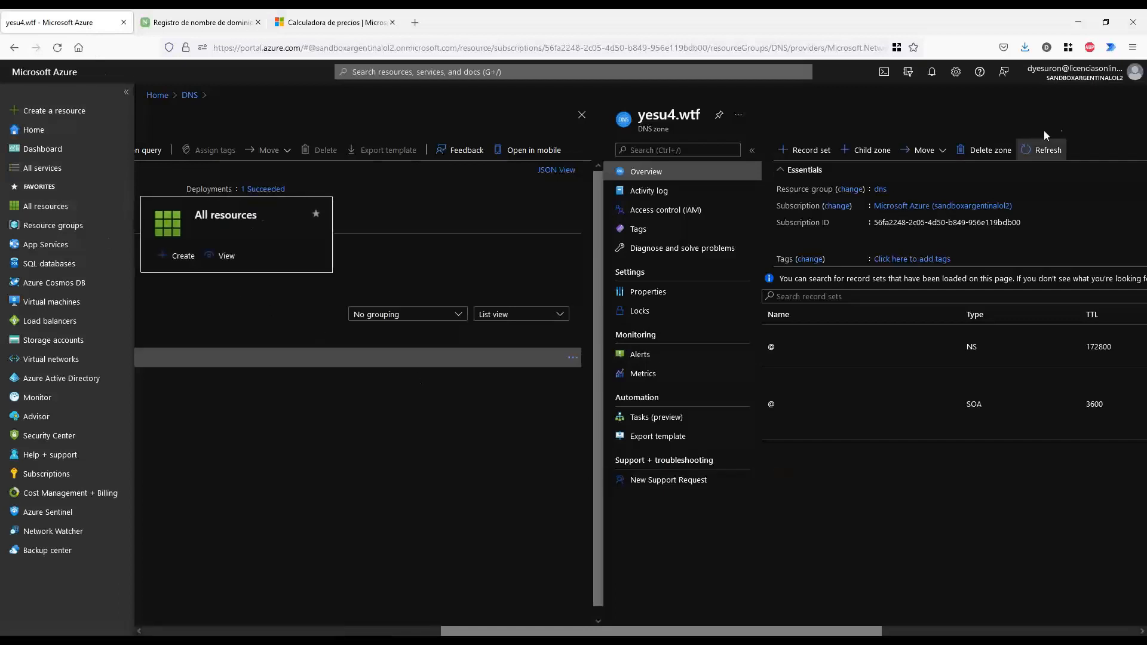
Open the DNS resource group and search the Marketplace for 'dns'
left_click(48, 226)
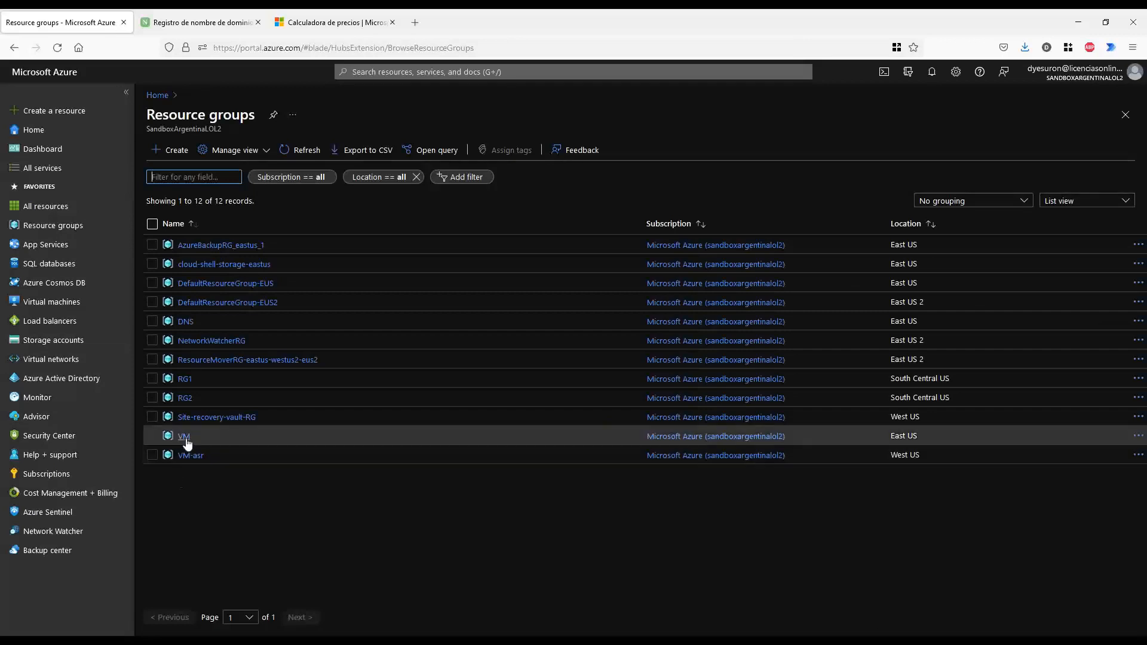
left_click(186, 323)
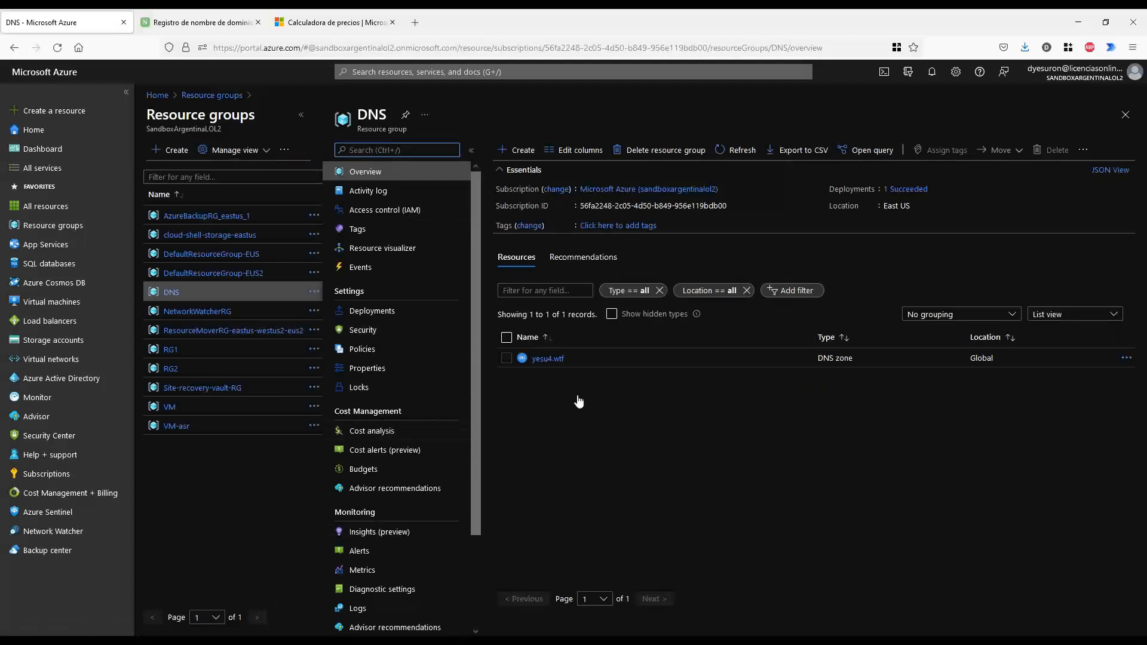
left_click(516, 149)
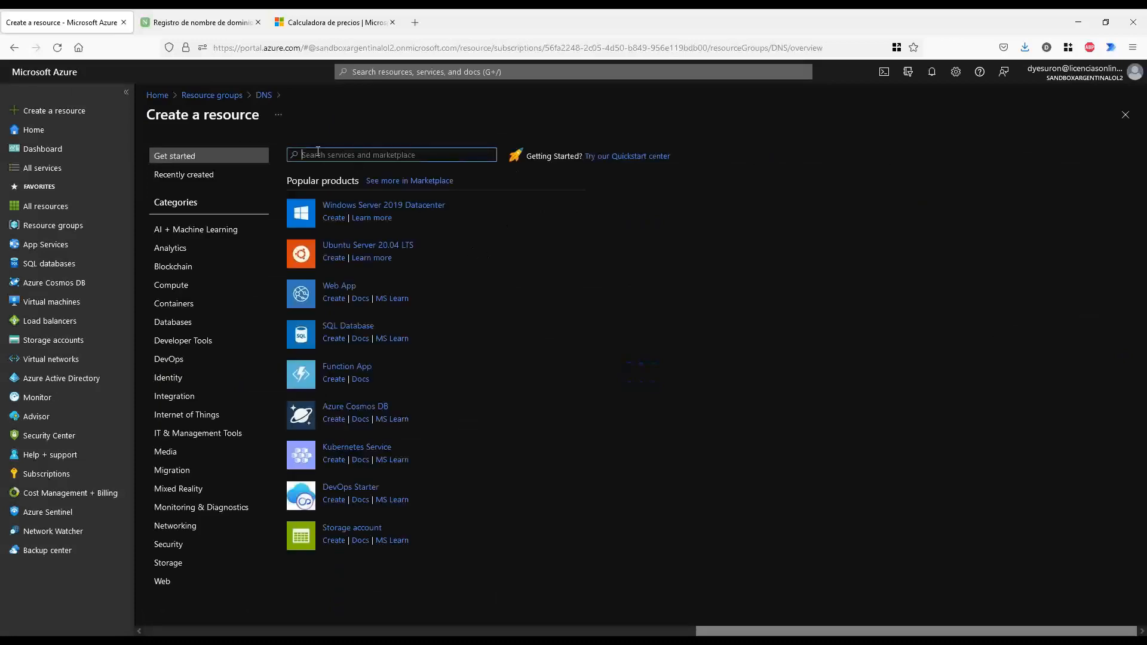
type("dns")
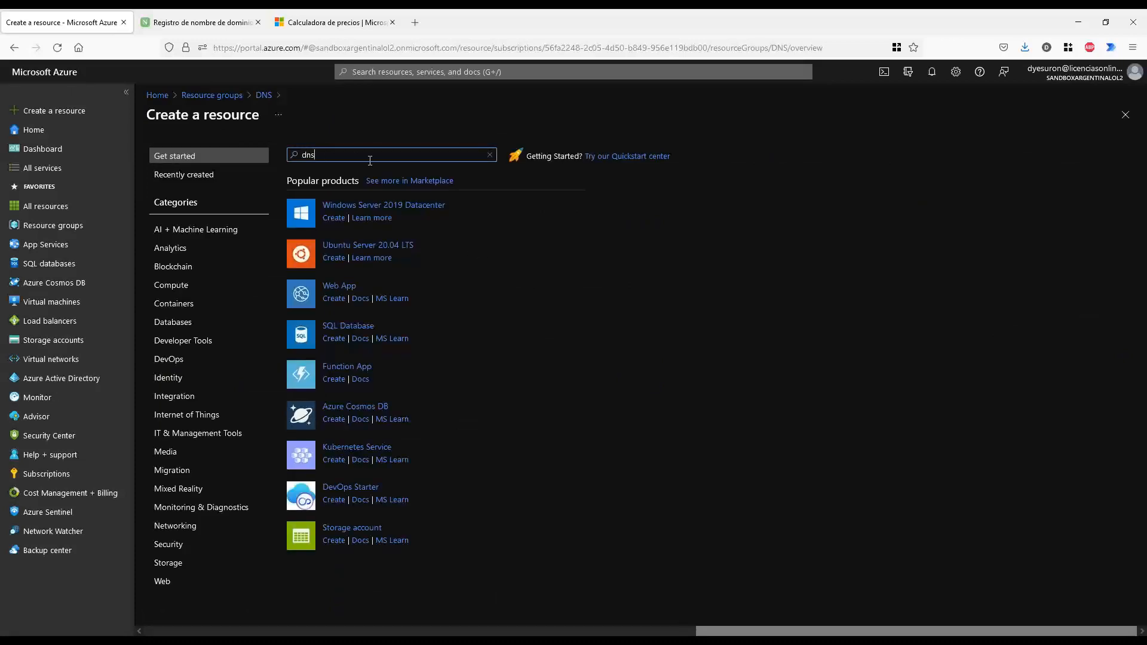
key("Return")
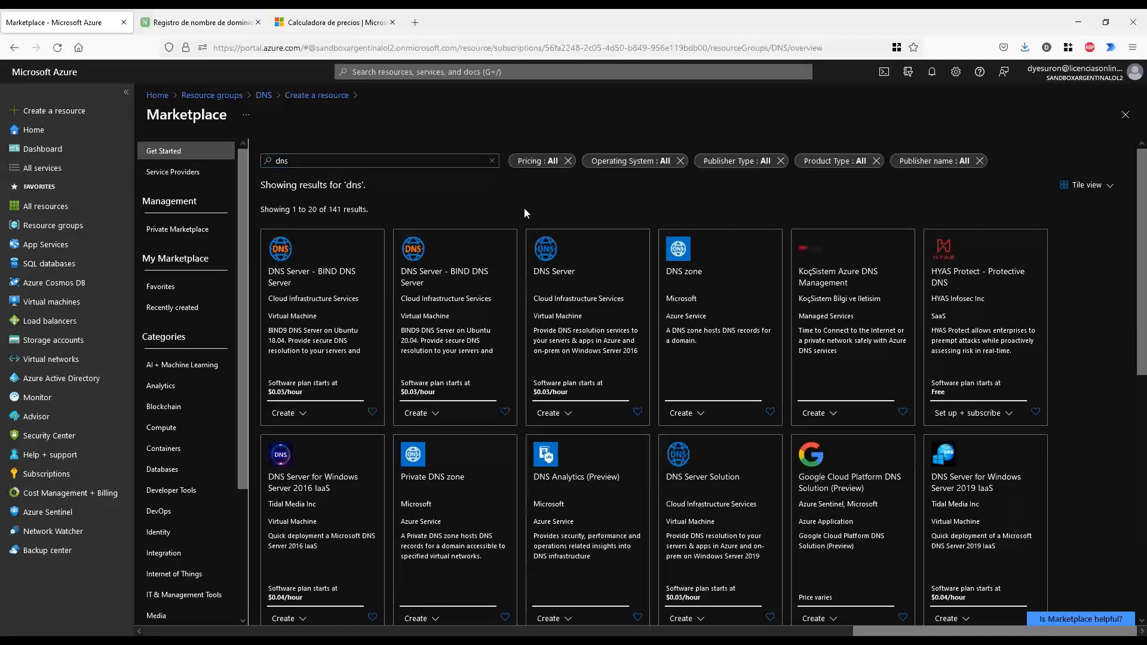
Point out the DNS zone result, open its product page and start creating a zone
key("ctrl+1")
left_click(711, 217)
mouse_move(707, 247)
left_mouse_down()
mouse_move(599, 250)
mouse_move(583, 538)
mouse_move(846, 515)
mouse_move(712, 231)
mouse_move(687, 230)
left_mouse_up()
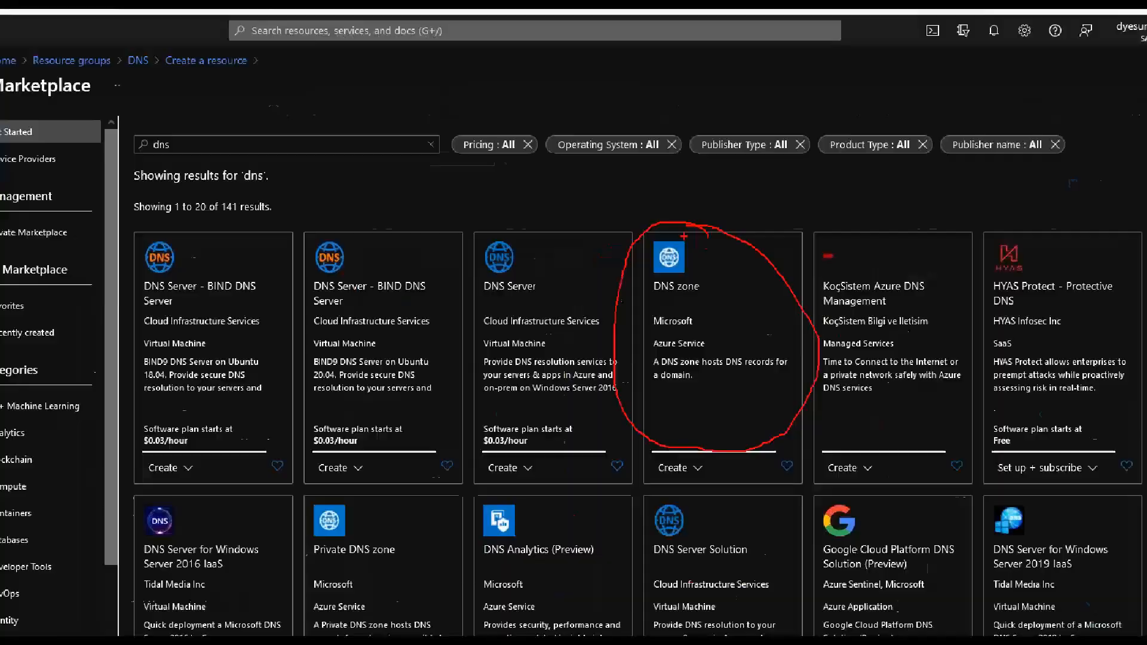
key("Escape")
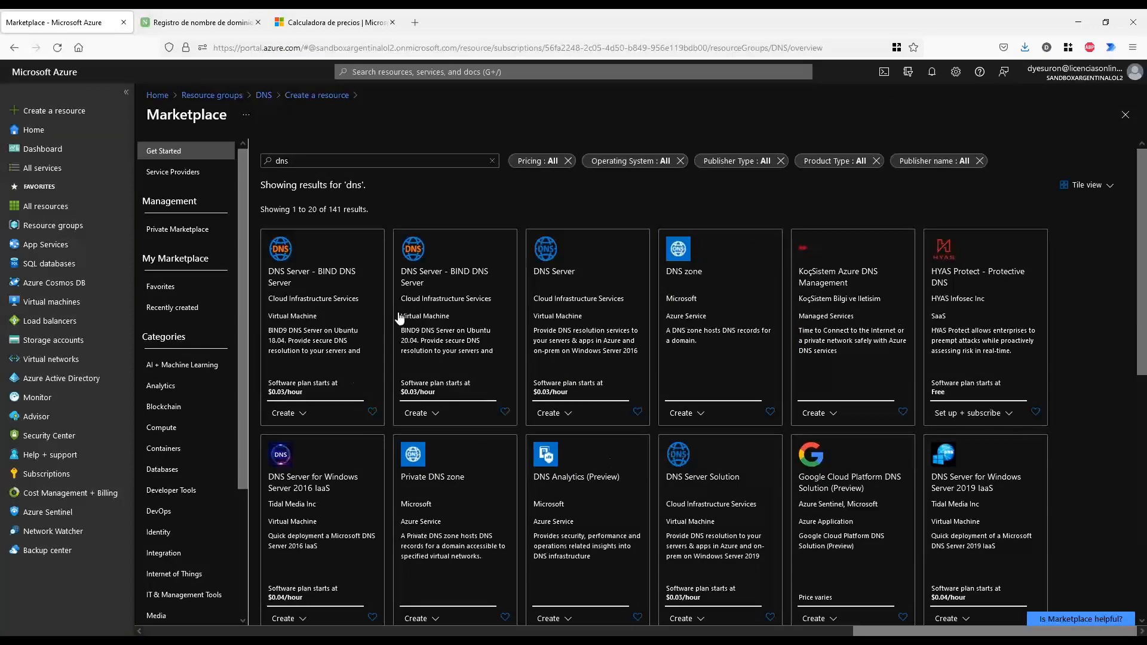
left_click(685, 270)
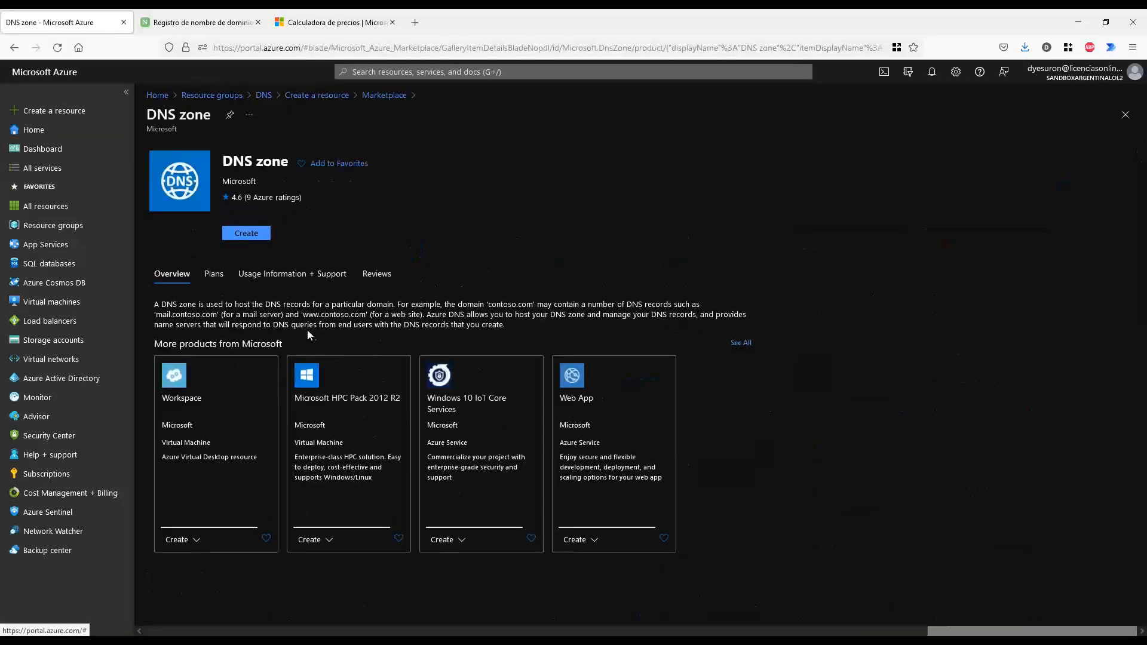
left_click_drag(218, 168, 287, 161)
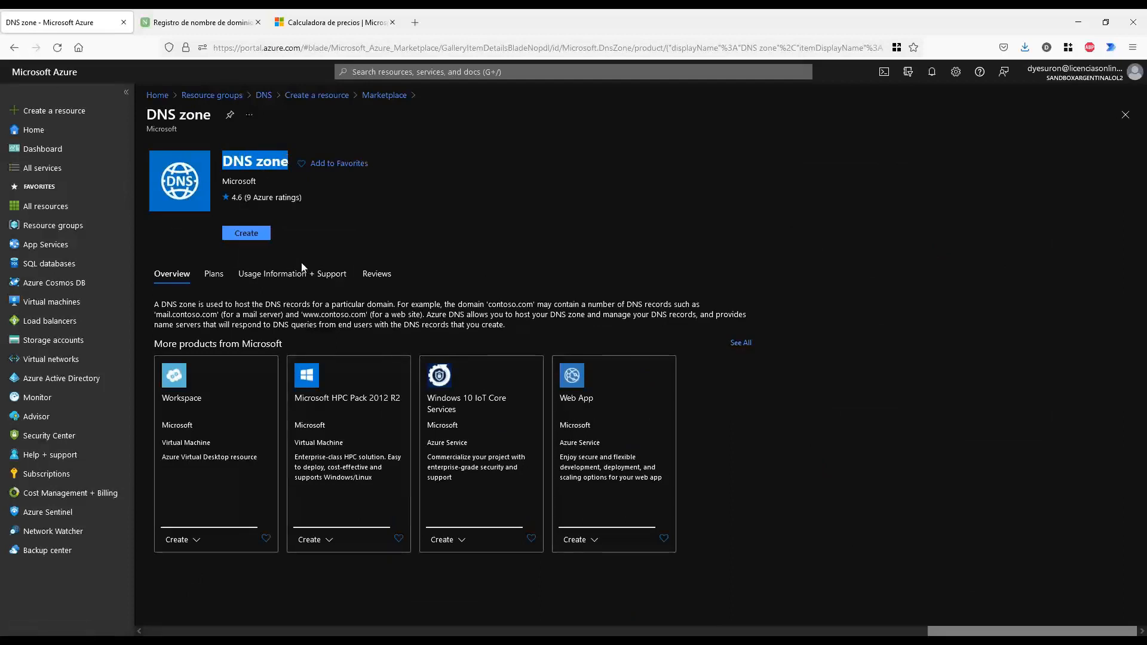
left_click(242, 234)
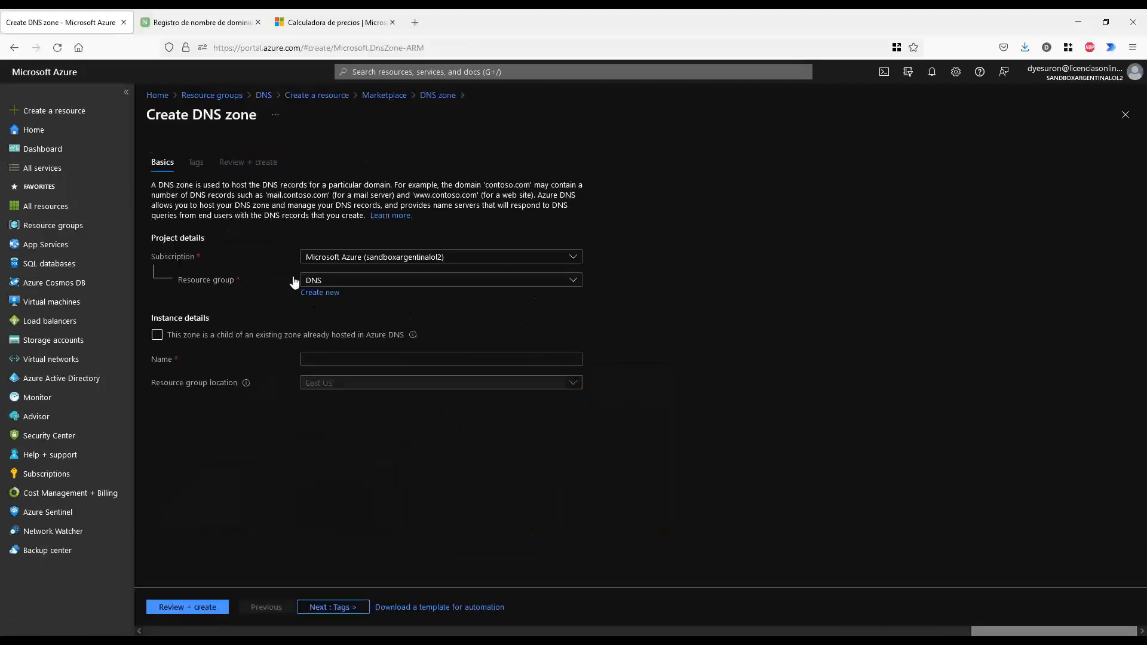
Check the registered domain yesu4.wtf on Name.com and return to the Create DNS zone form
left_click(337, 358)
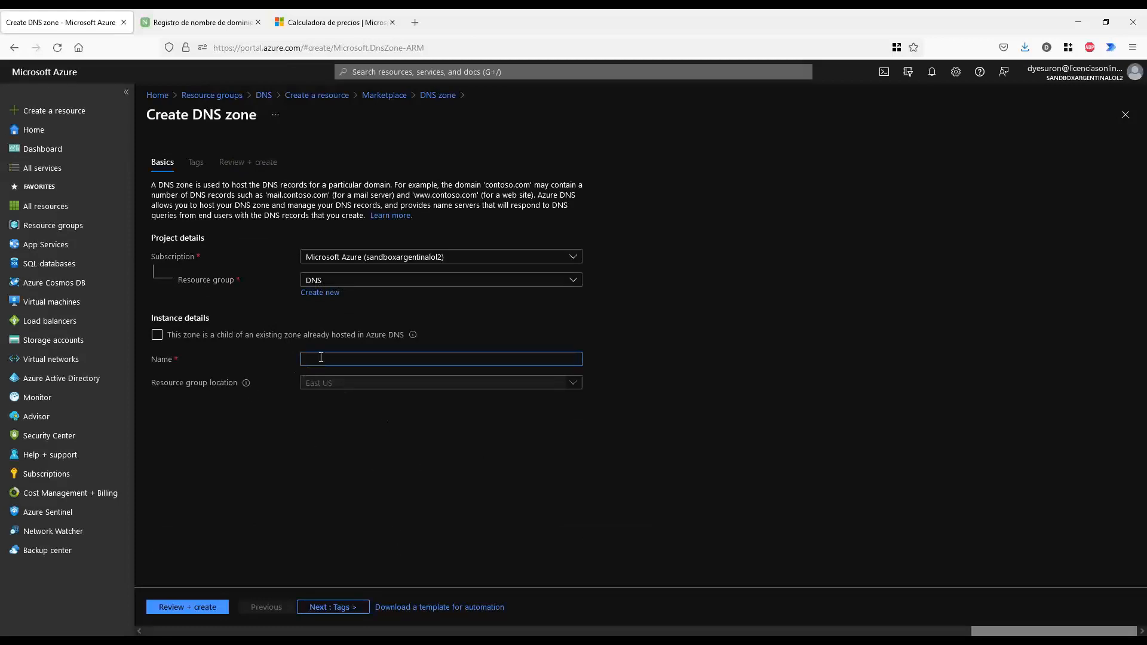
left_click(193, 21)
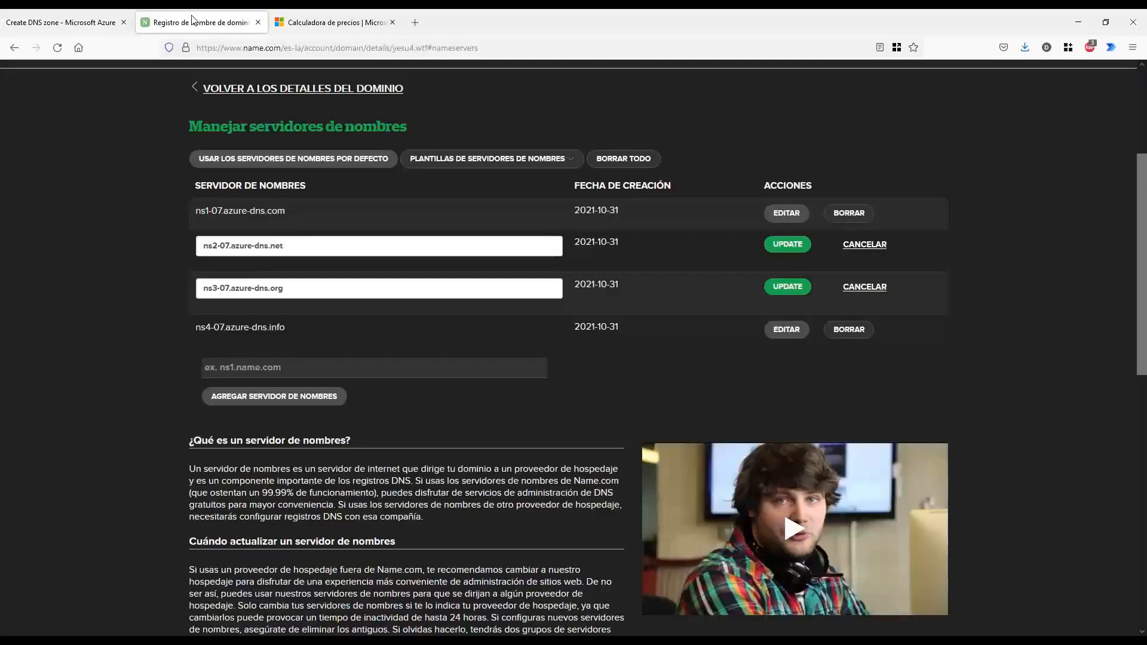
scroll(177, 175, "up", 4)
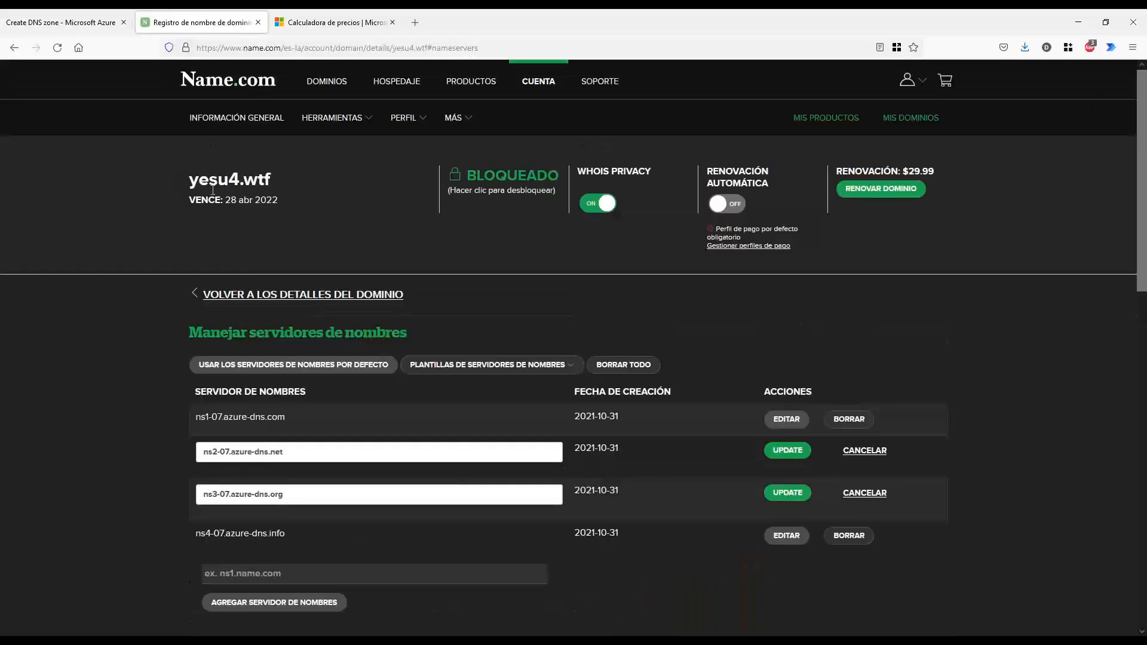
left_click_drag(285, 184, 192, 181)
left_click(145, 207)
left_click(84, 23)
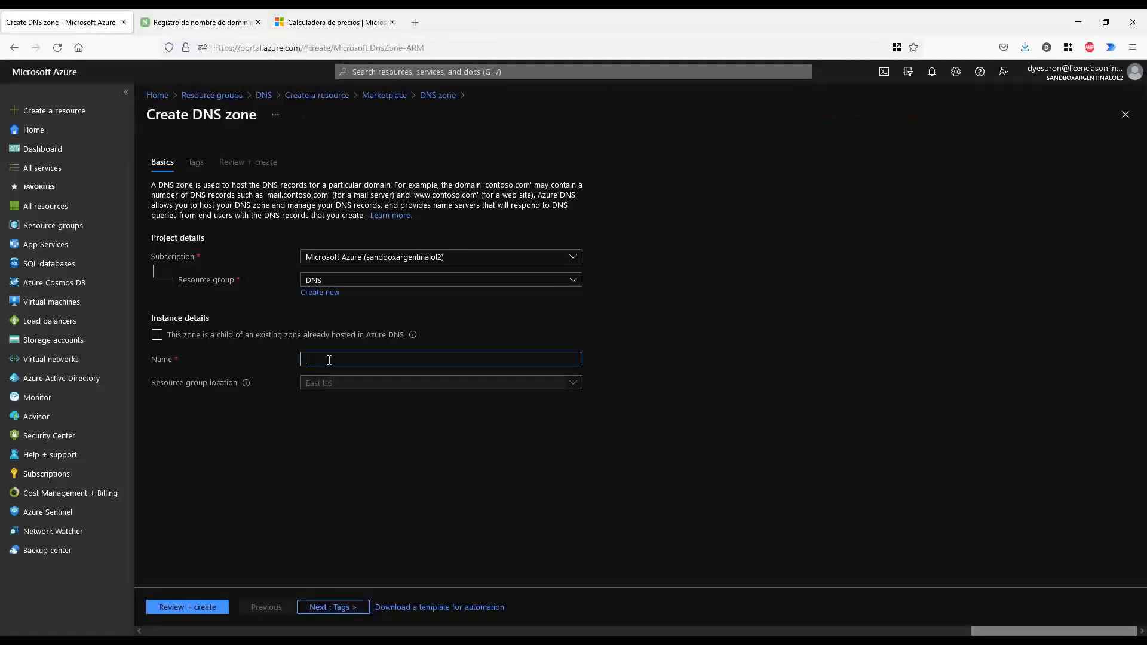
Name the zone danielito.com, review it and deploy it
type("daniel")
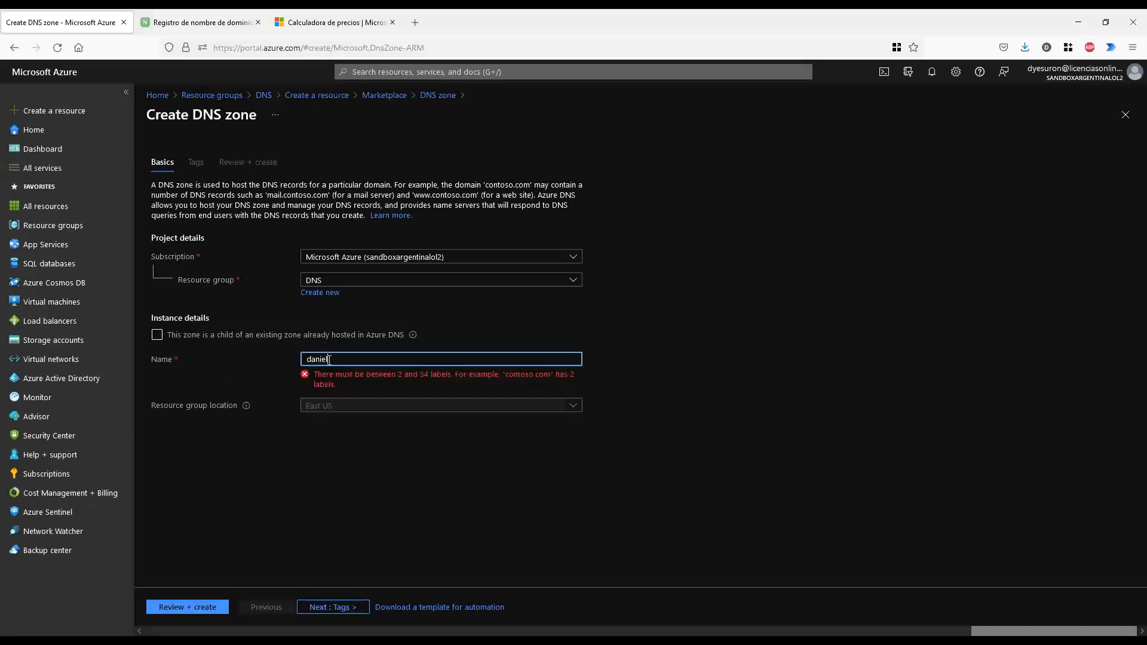
type("ito.com")
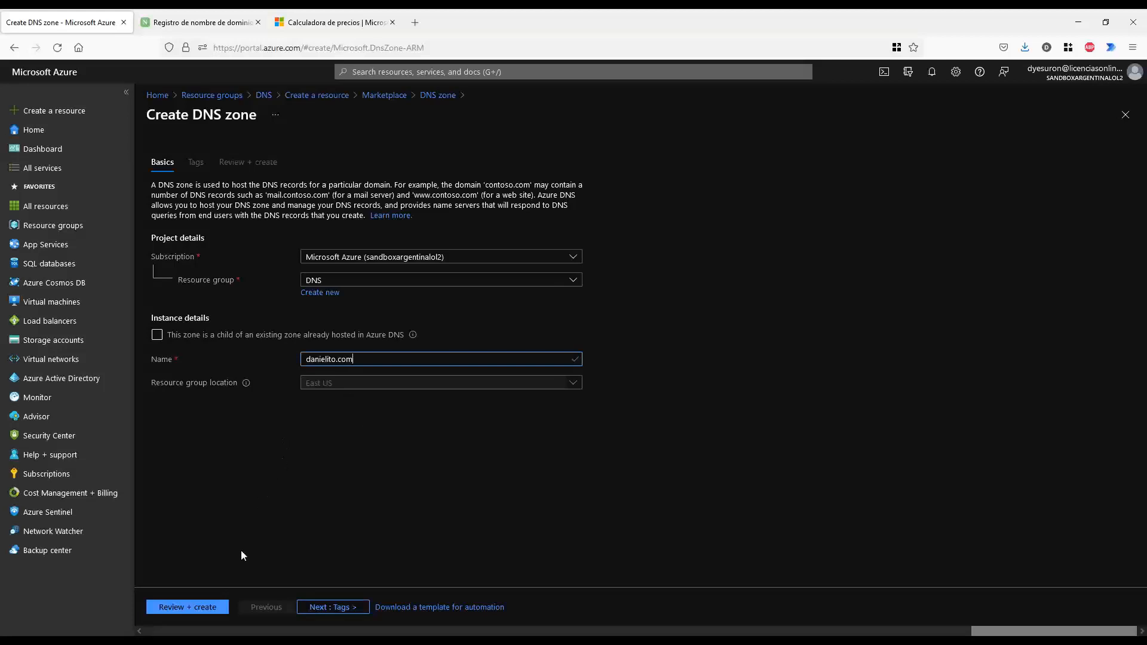
left_click(203, 608)
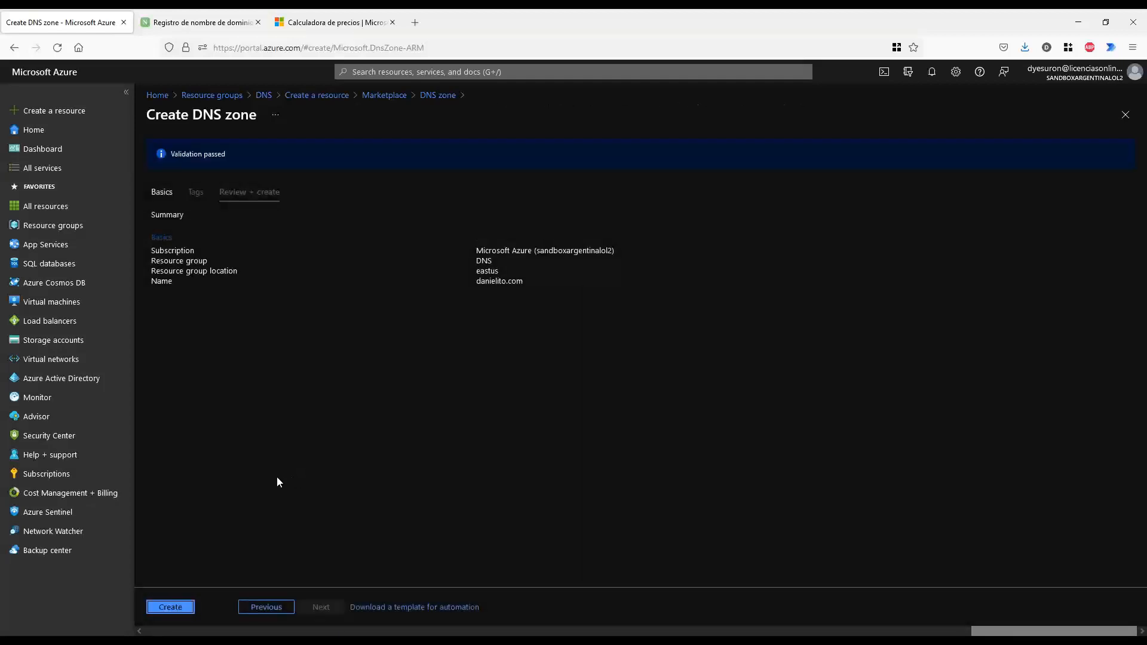
left_click(172, 607)
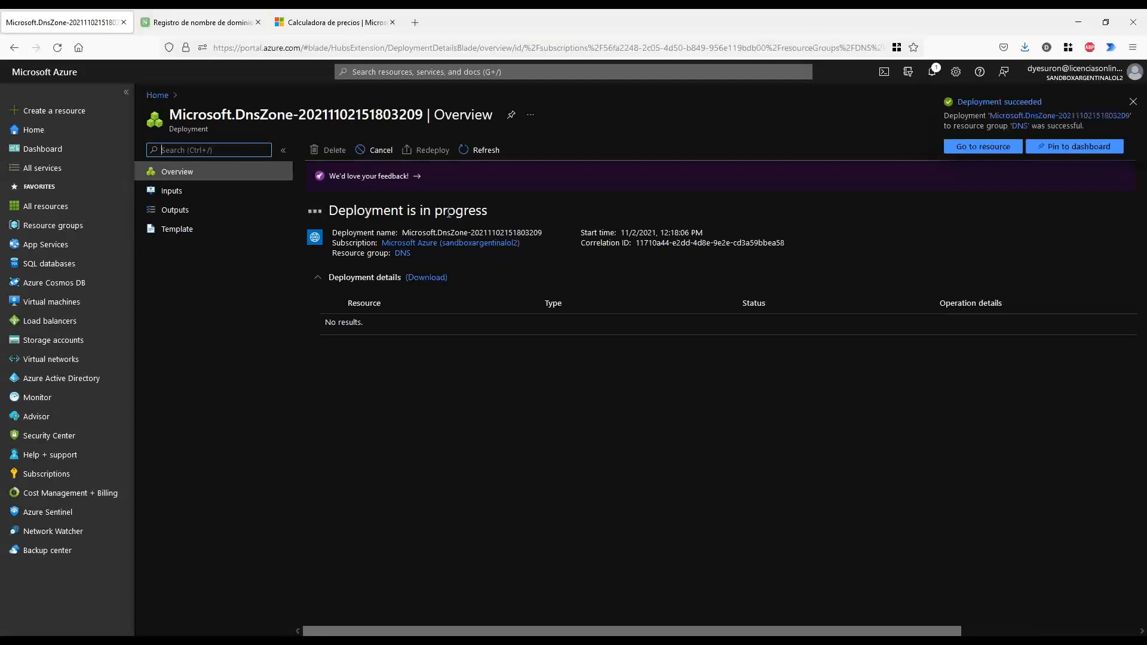
Open the new danielito.com zone, then the yesu4.wtf zone from the DNS resource group
left_click(984, 148)
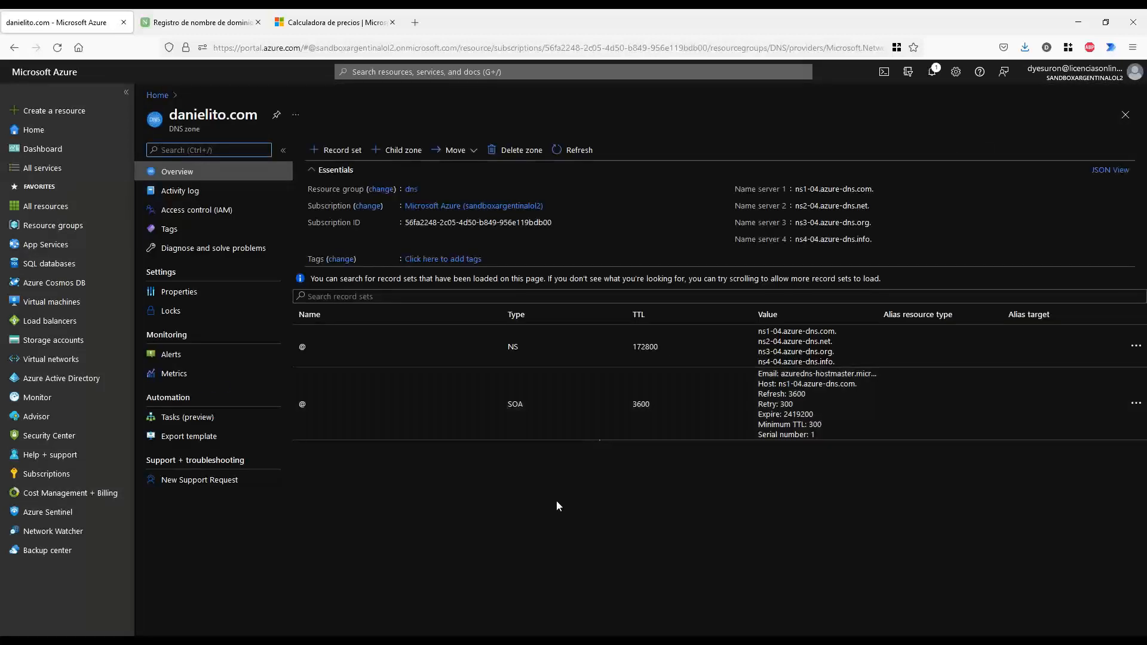
left_click_drag(172, 116, 261, 116)
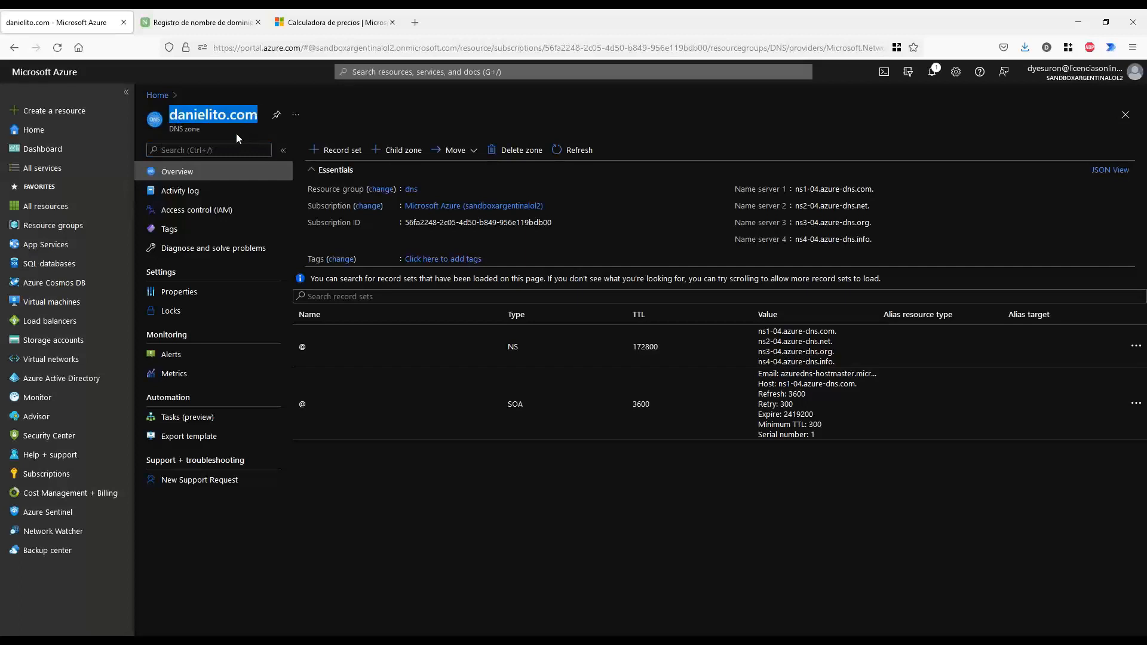
left_click(52, 225)
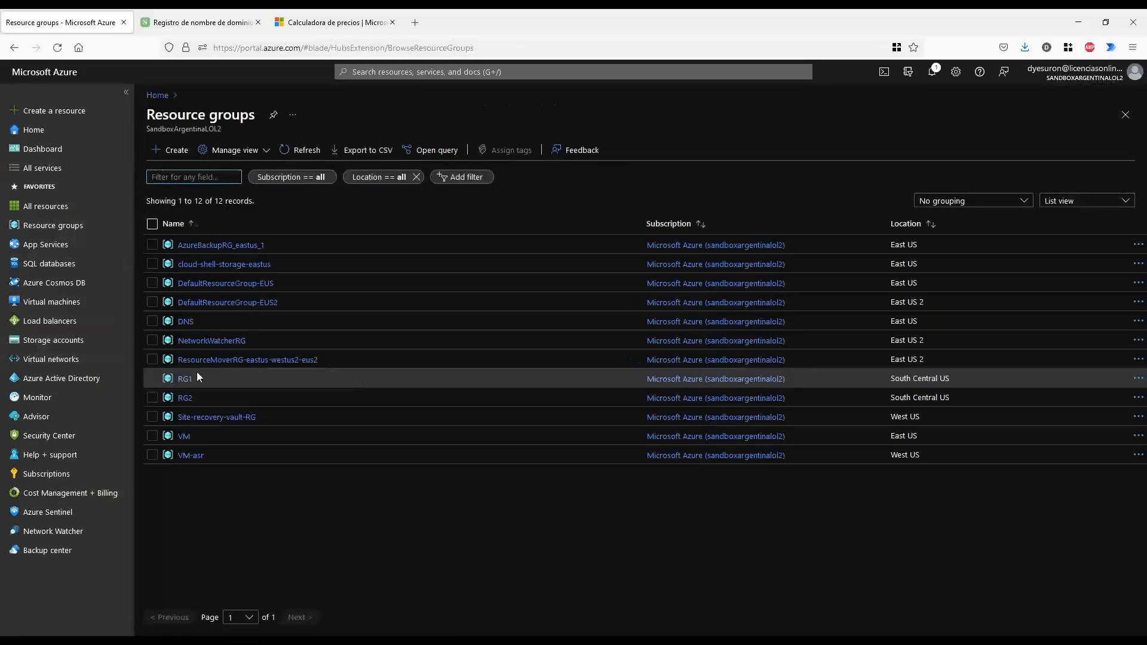
left_click(188, 322)
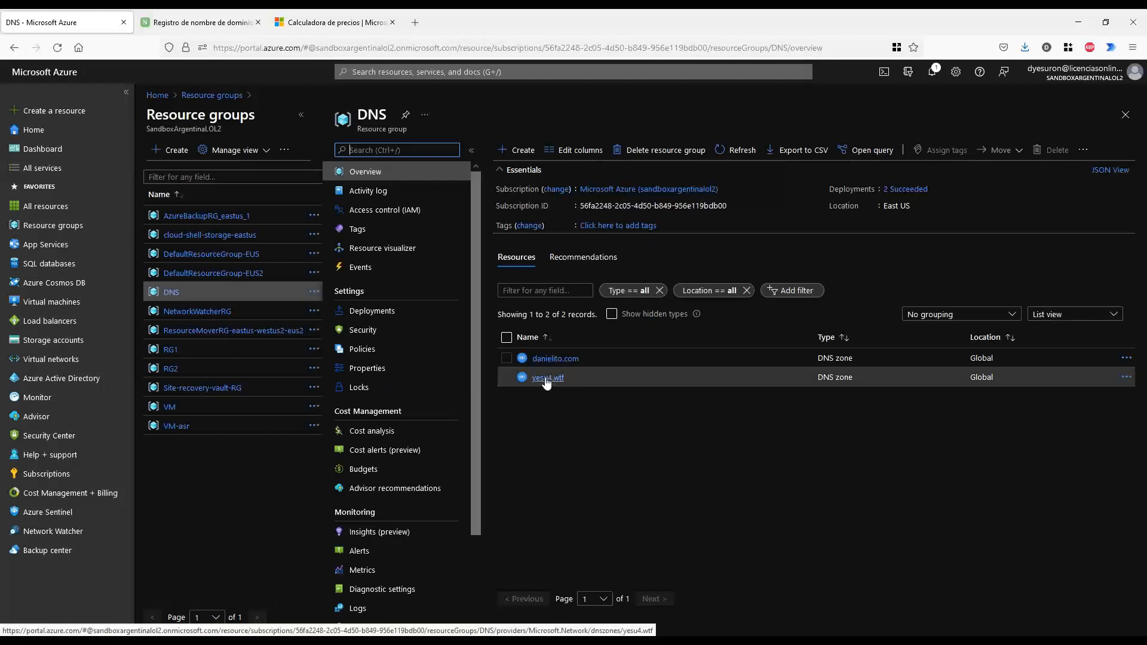
left_click(546, 378)
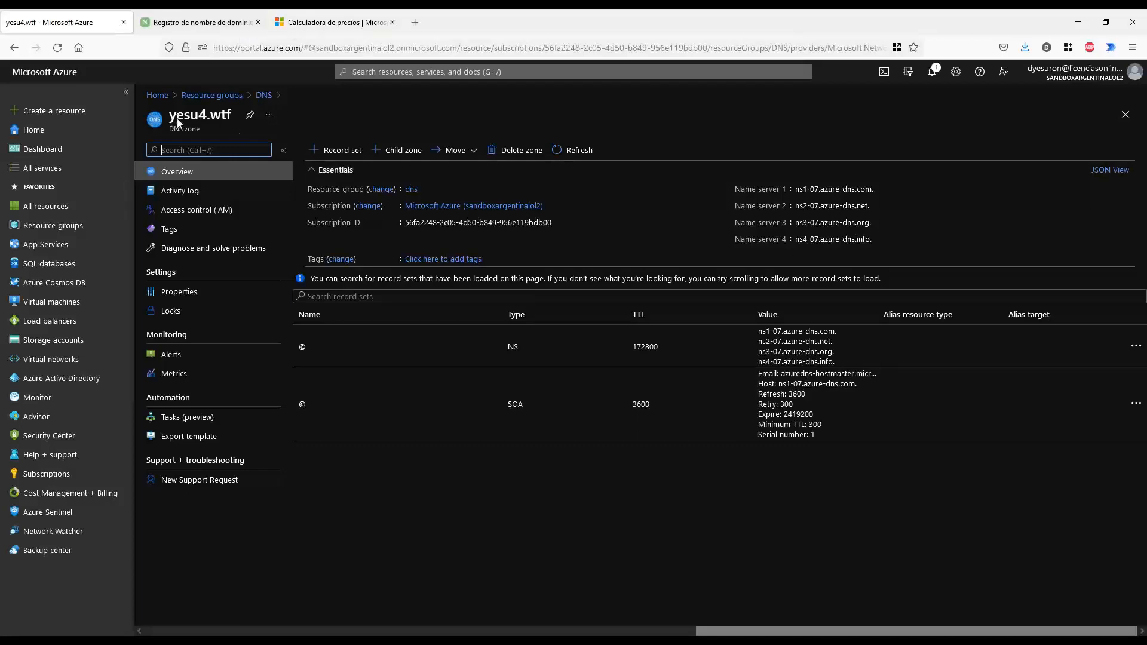
Highlight the yesu4.wtf zone name and mark its four name servers ns1-07 to ns4-07
left_click_drag(169, 115, 235, 116)
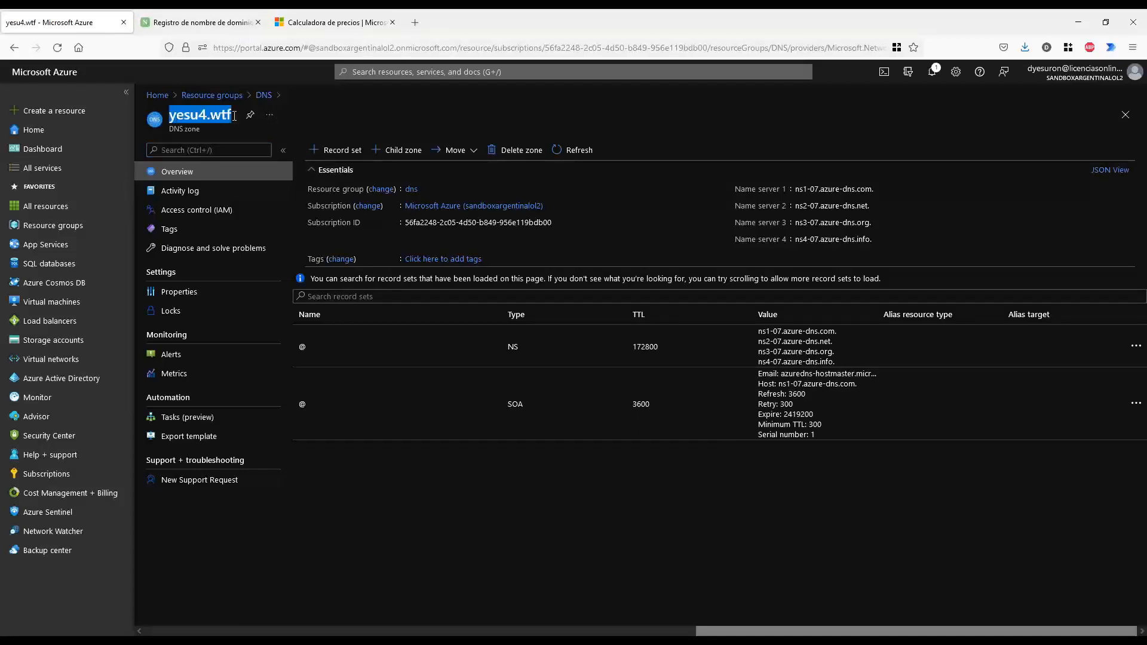
left_click(215, 24)
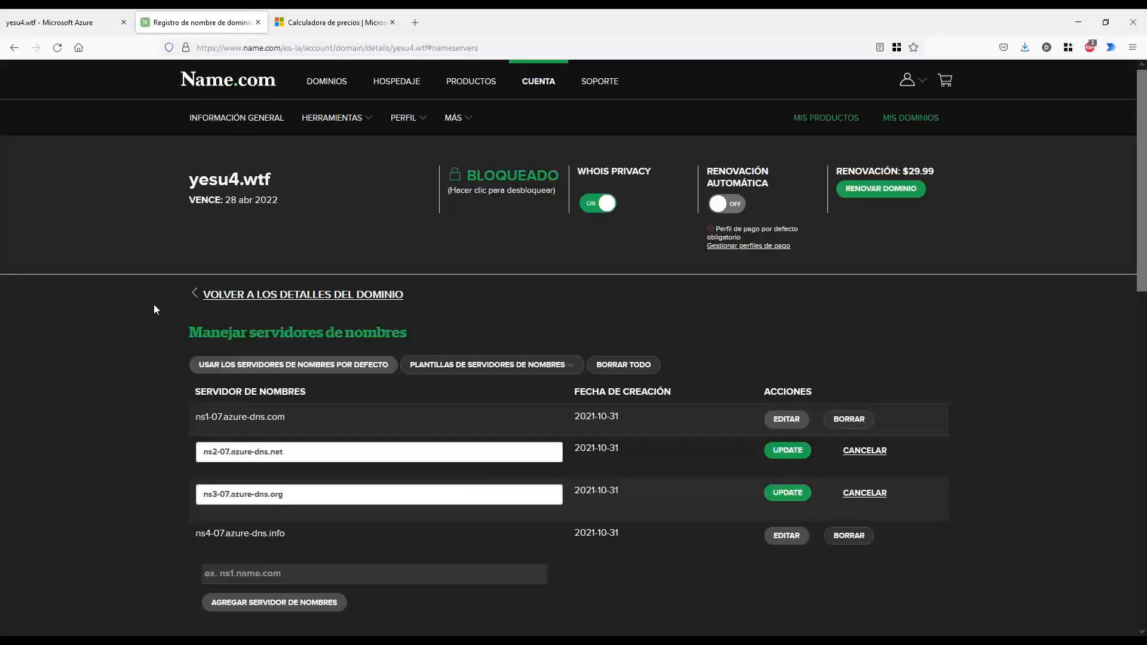
left_click(72, 22)
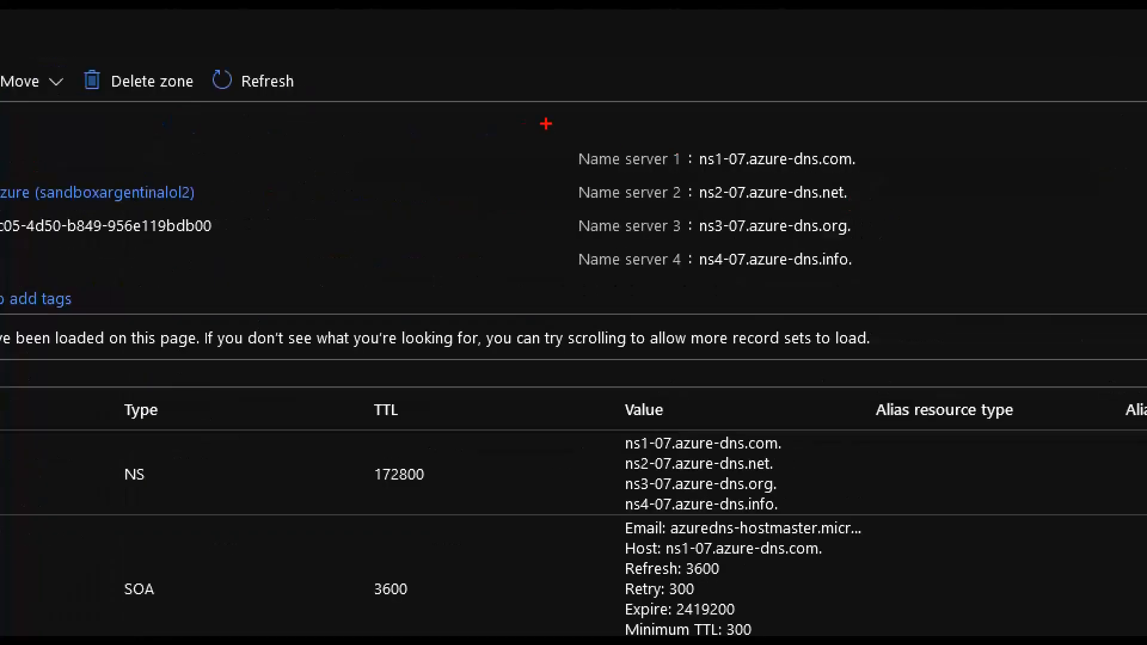
mouse_move(595, 129)
left_mouse_down()
mouse_move(542, 177)
mouse_move(540, 279)
mouse_move(641, 286)
left_mouse_up()
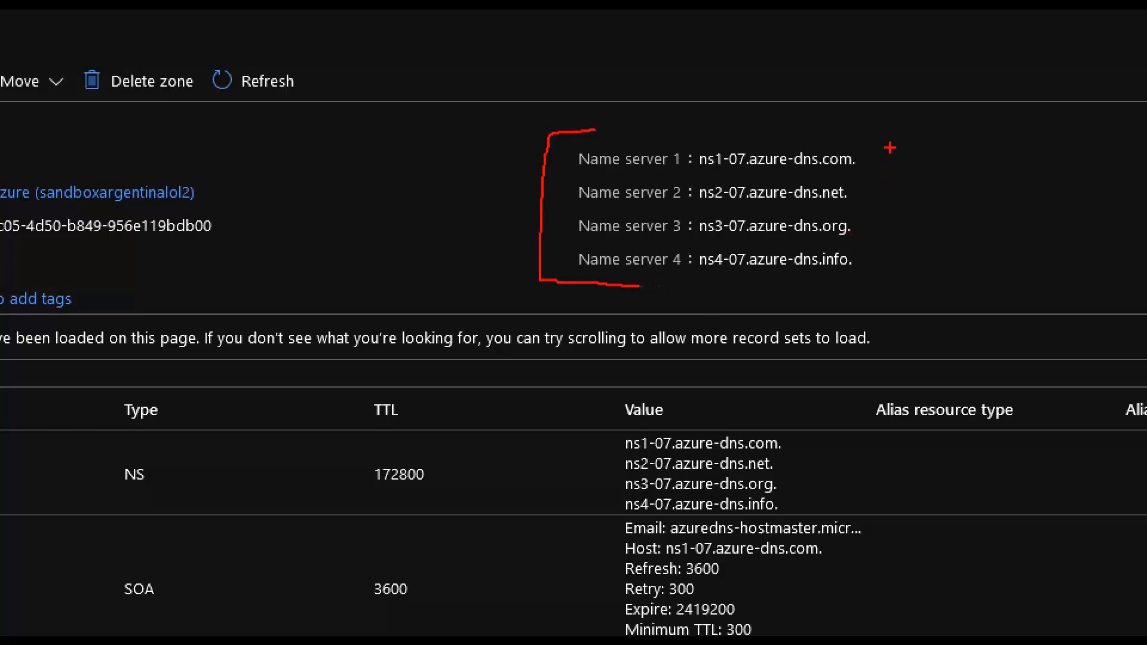
left_click_drag(877, 162, 888, 146)
left_click_drag(859, 201, 877, 191)
left_click_drag(865, 241, 907, 221)
left_click_drag(881, 266, 902, 265)
left_click_drag(694, 175, 854, 178)
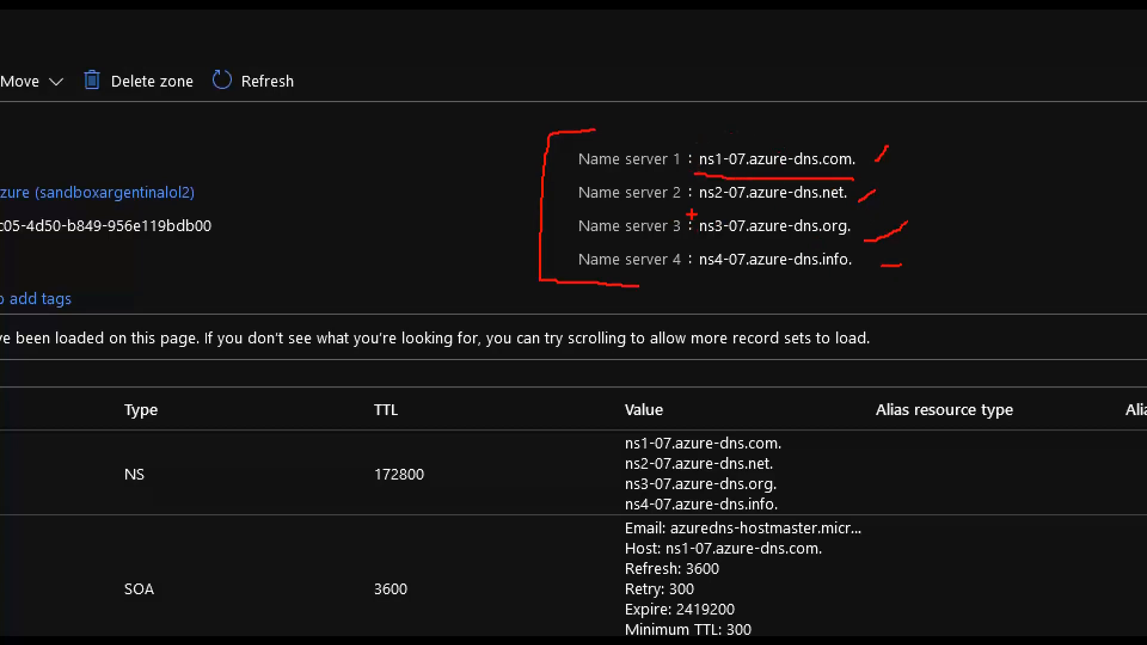
left_click_drag(698, 213, 792, 214)
key("Escape")
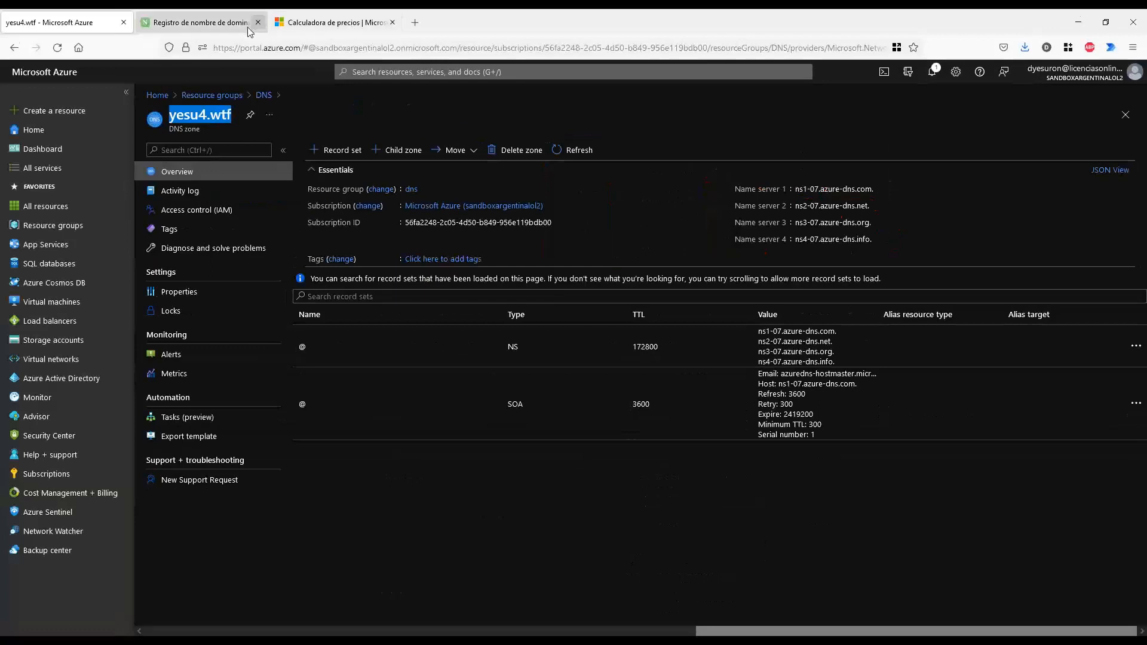
On Name.com, highlight the nameserver management heading and the first nameserver entry
left_click(208, 27)
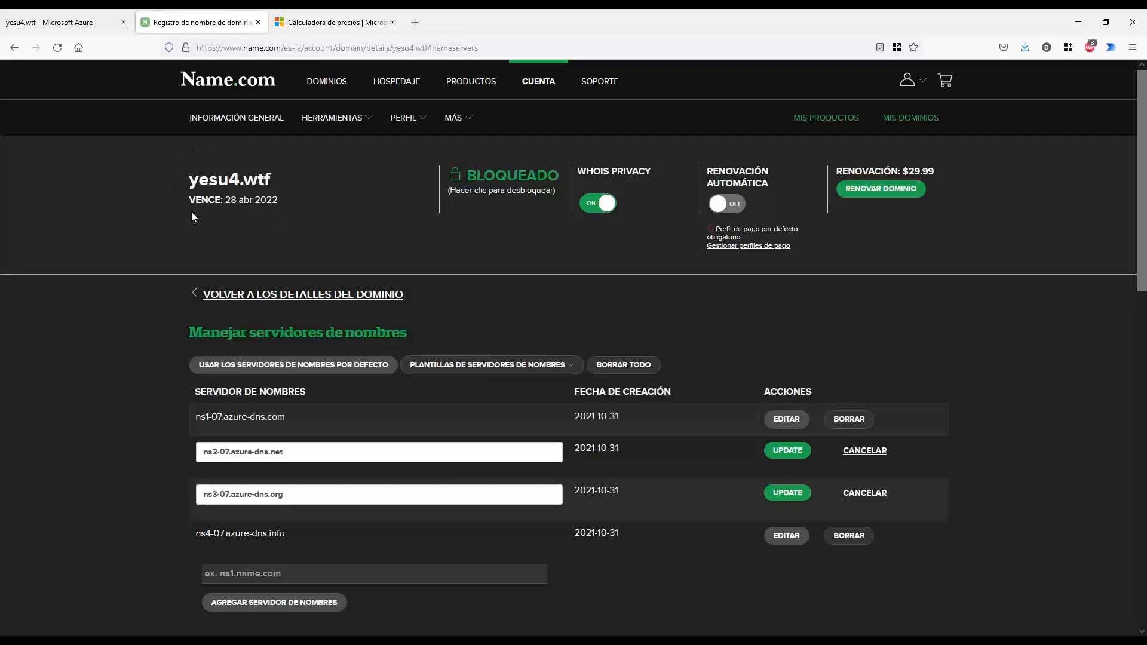
scroll(167, 322, "down", 1)
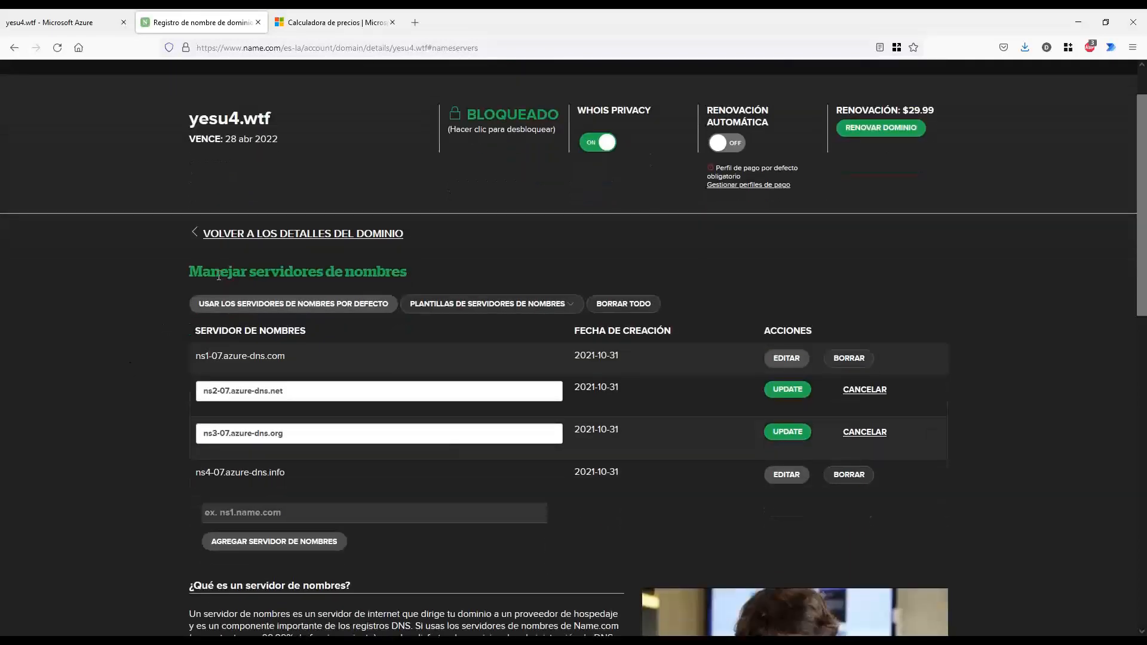
left_click_drag(218, 277, 407, 271)
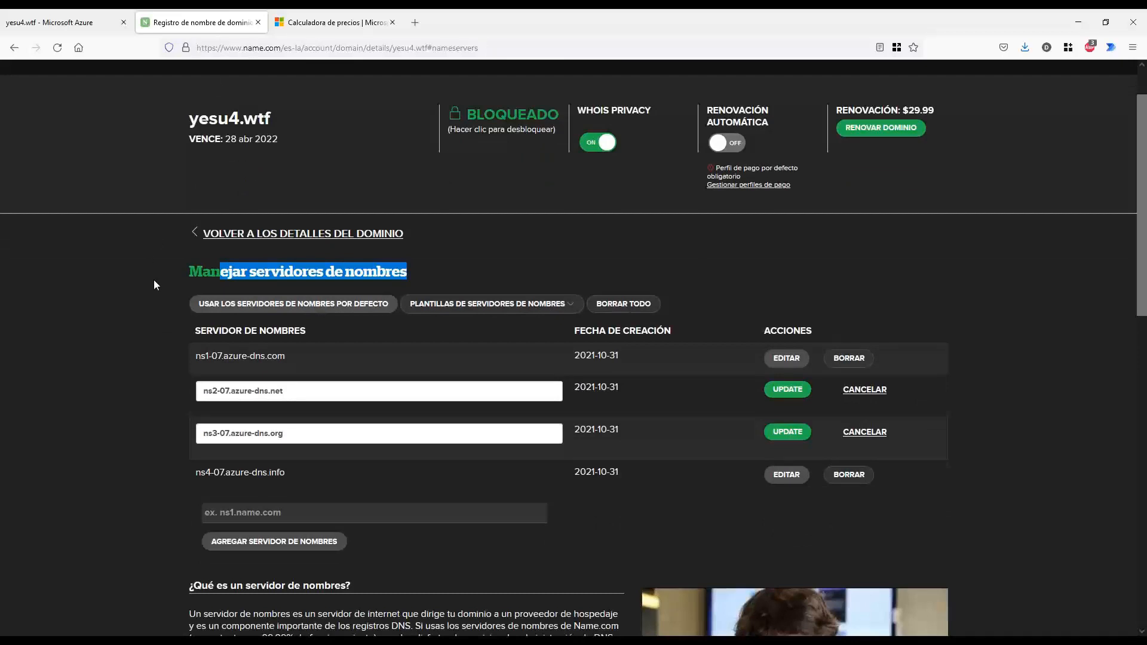
left_click(285, 359)
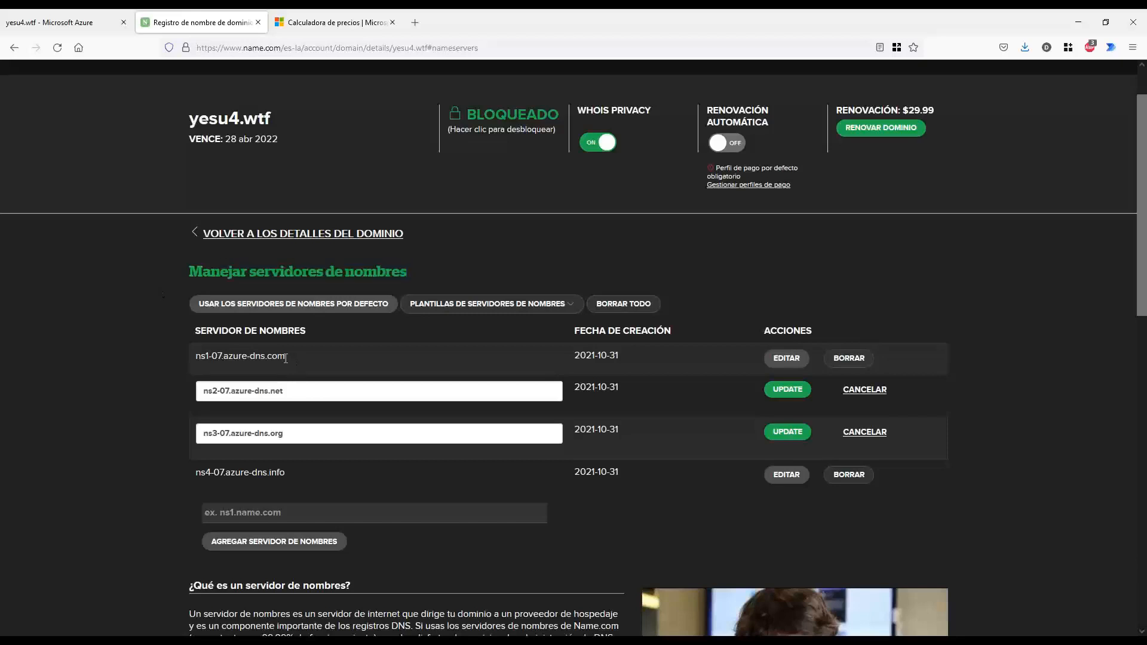
left_click_drag(196, 357, 286, 356)
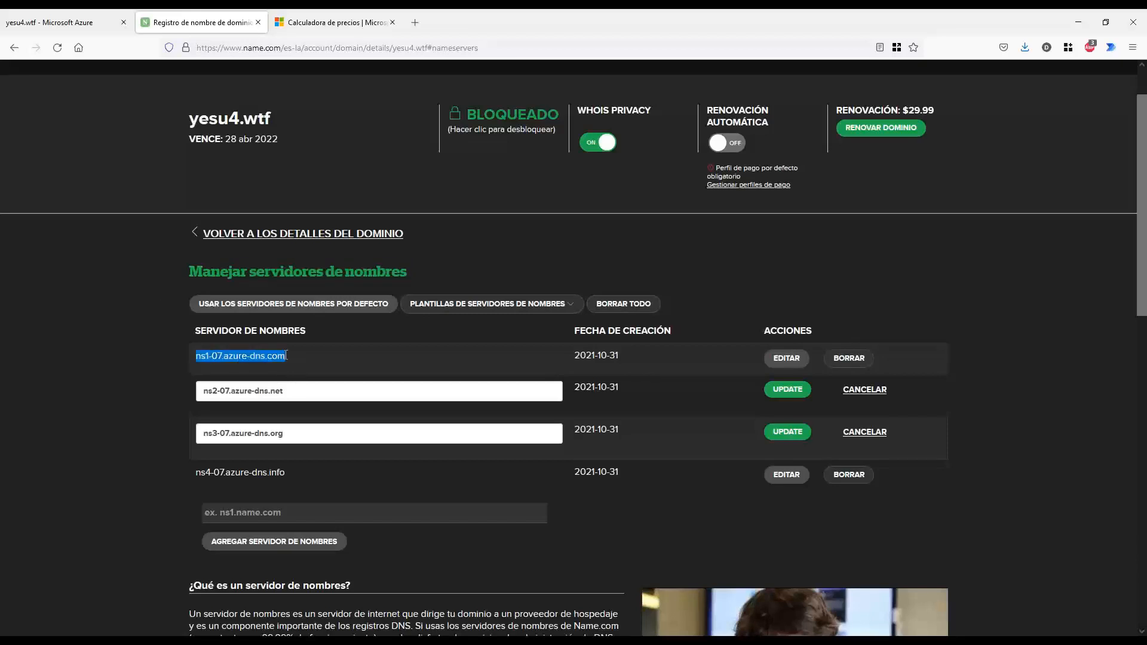
left_click(286, 356)
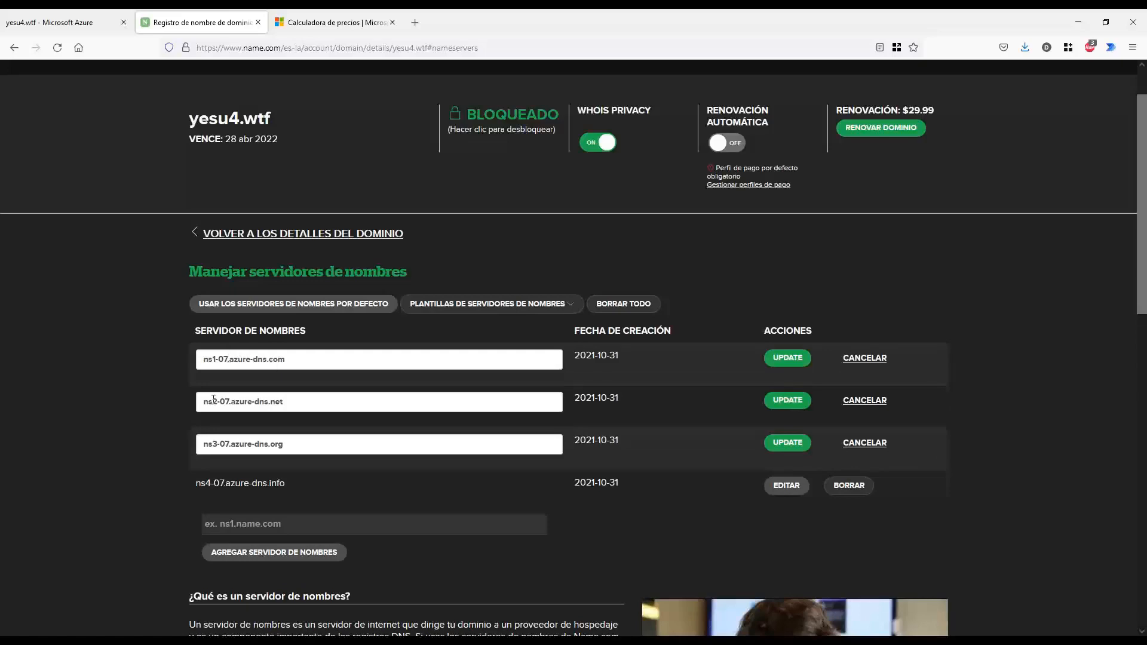
Compare Azure's ns2-07 name server with Name.com's list, then return to the yesu4.wtf domain details
left_click(95, 23)
key("ctrl+2")
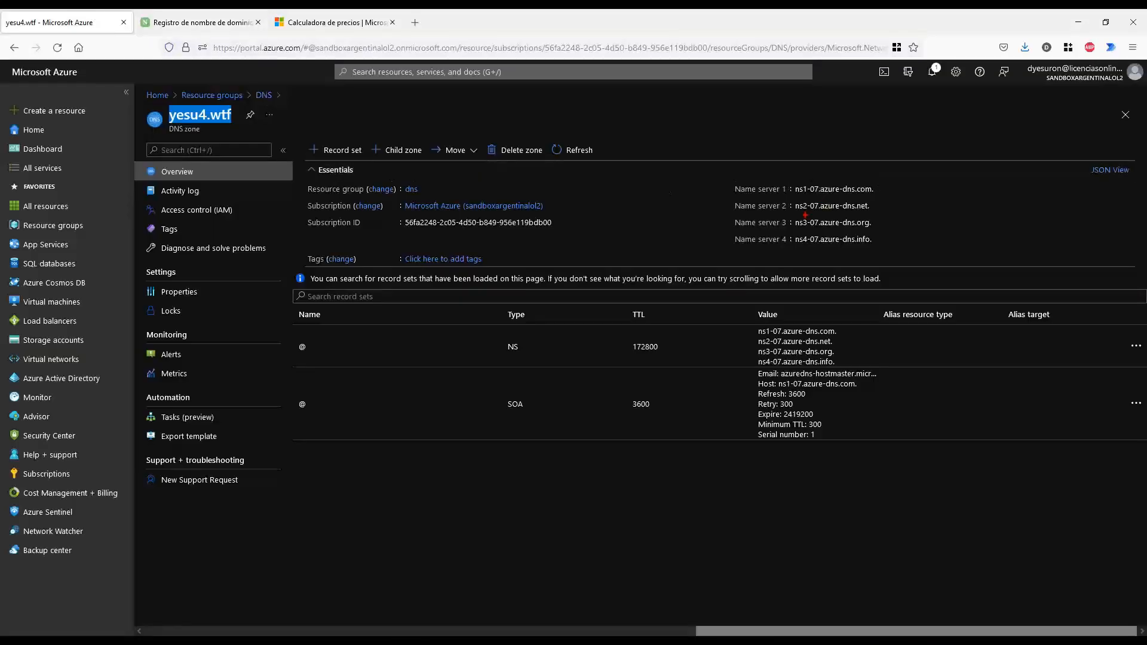
mouse_move(802, 213)
left_mouse_down()
mouse_move(817, 212)
mouse_move(823, 250)
left_mouse_up()
key("Escape")
left_click(187, 27)
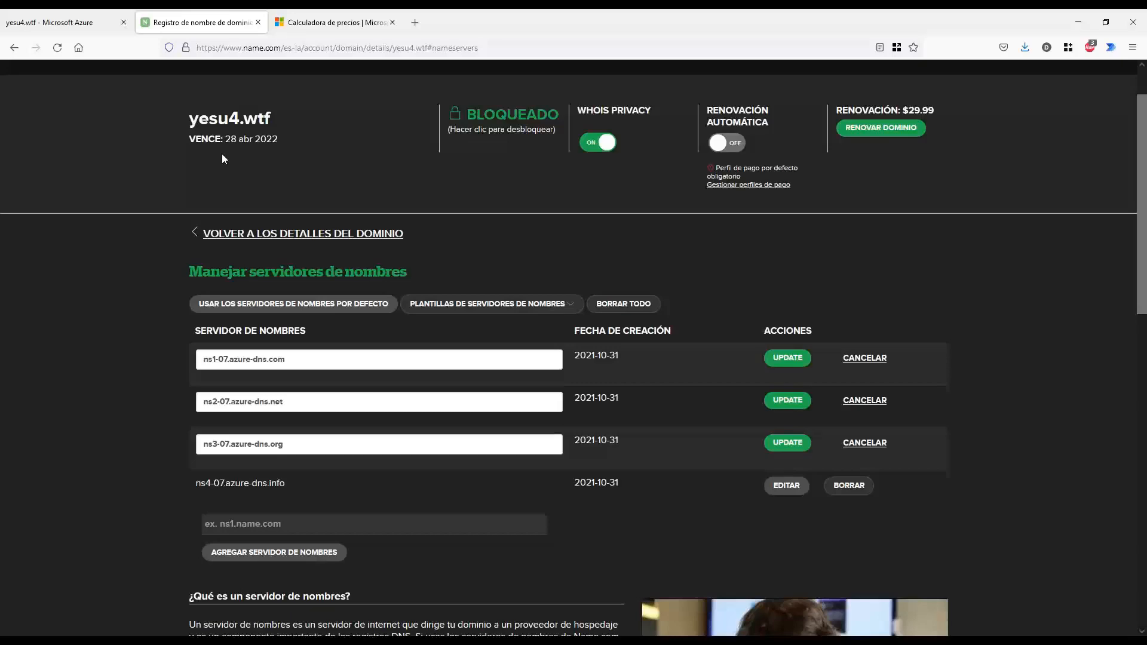
left_click(79, 24)
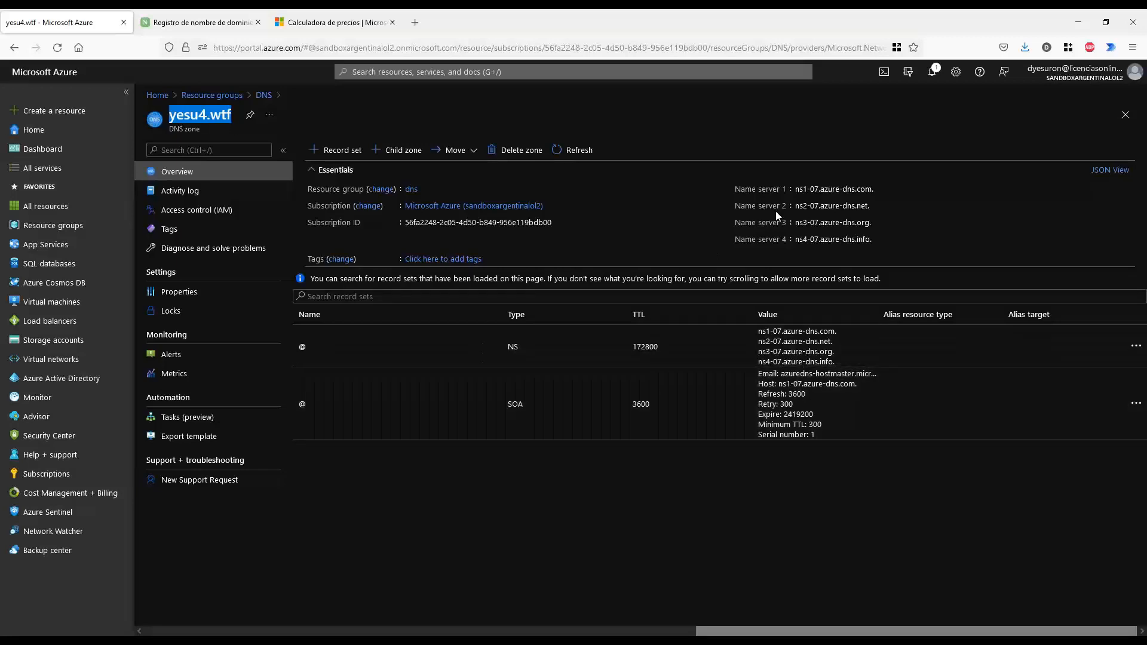
left_click_drag(801, 190, 843, 206)
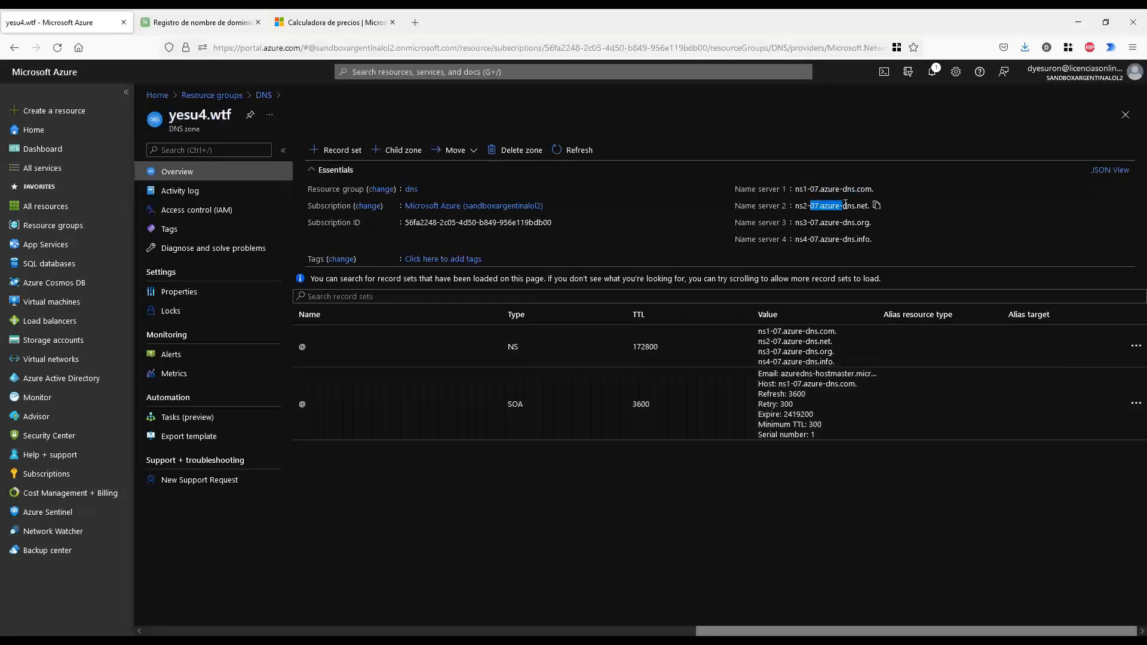
left_click(204, 25)
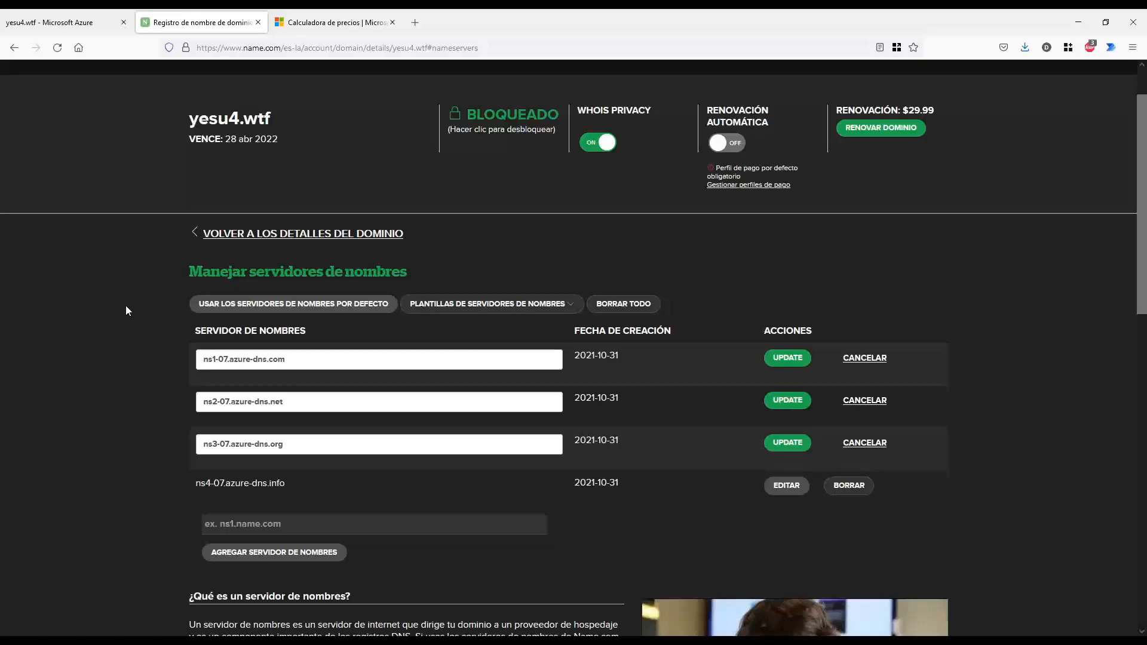
left_click(216, 234)
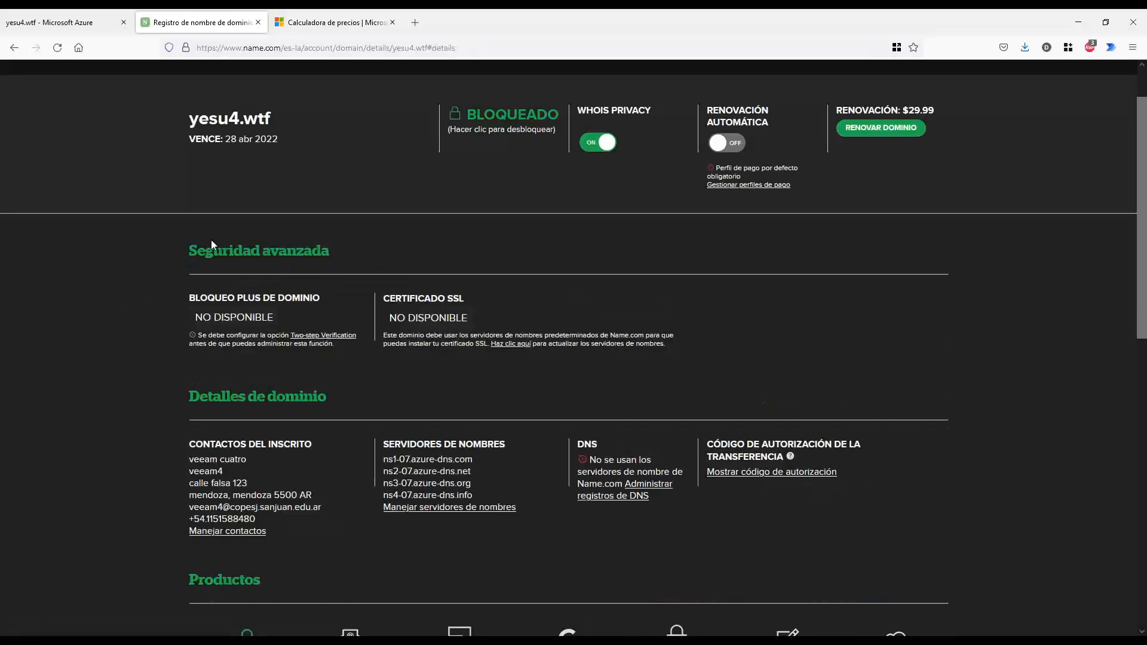
left_click(83, 22)
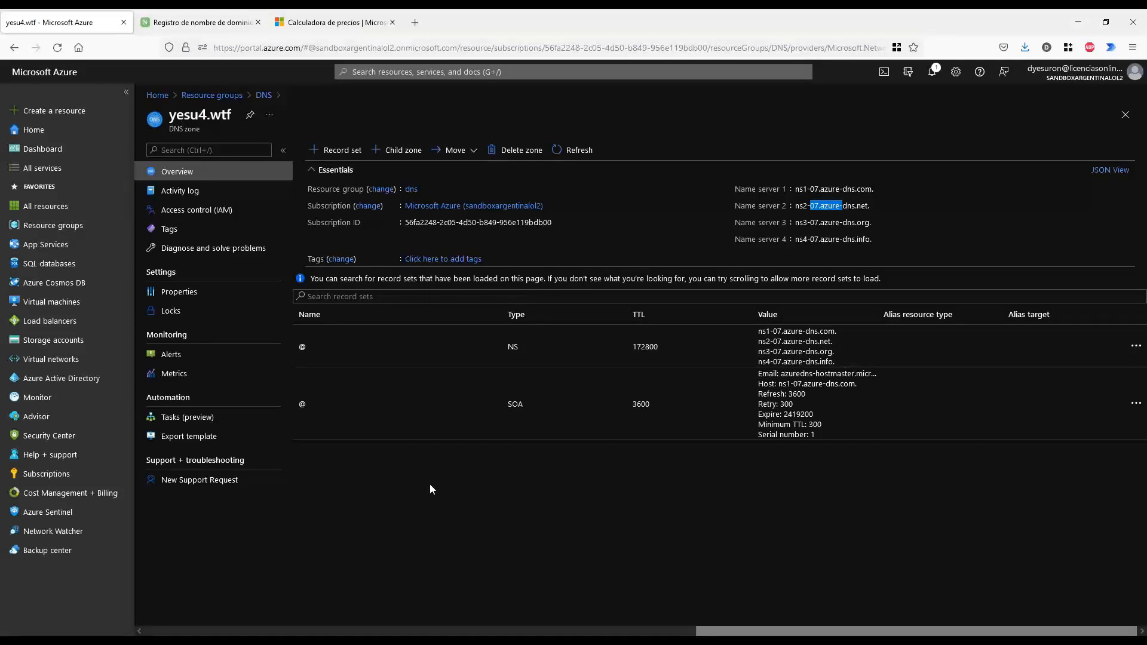
key("alt+Tab")
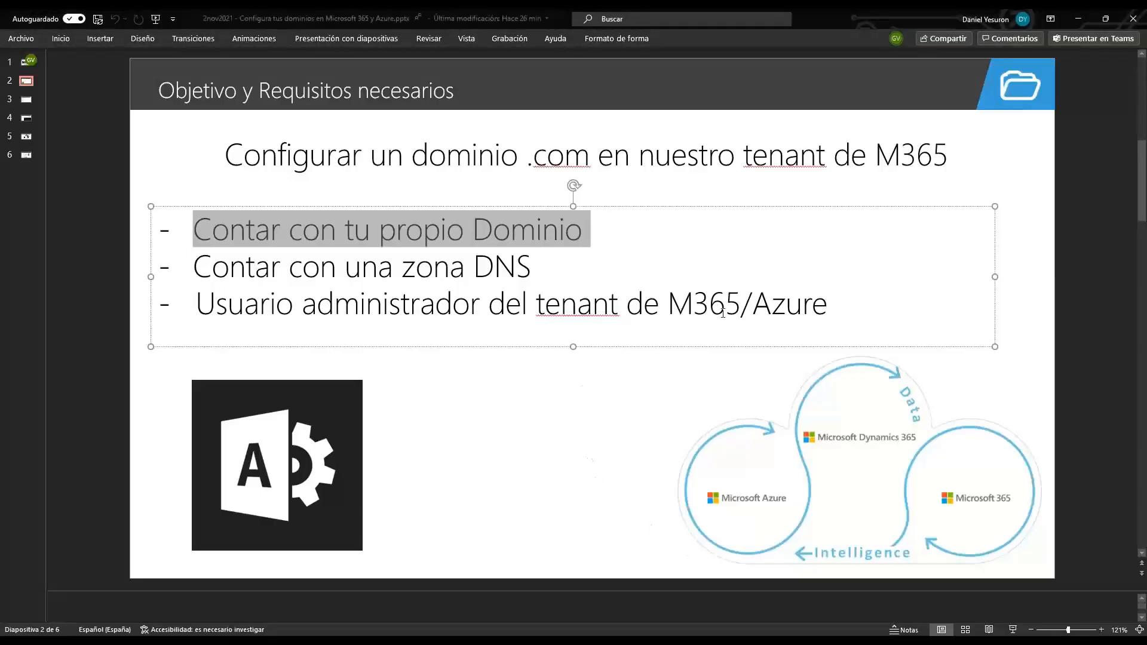
Highlight 'M365', 'propio Dominio' and 'con una zona DNS' on the slide, linking domain and DNS
left_click_drag(669, 304, 734, 299)
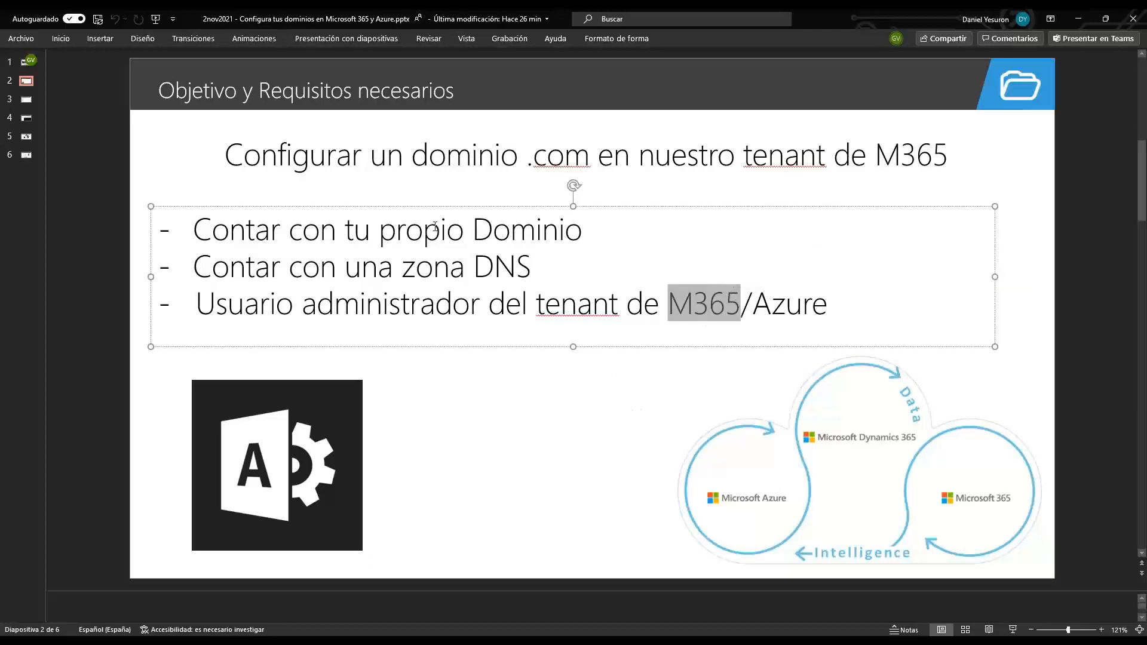
left_click_drag(380, 230, 582, 232)
left_click_drag(342, 273, 532, 273)
mouse_move(595, 224)
left_mouse_down()
mouse_move(605, 242)
mouse_move(548, 278)
left_mouse_up()
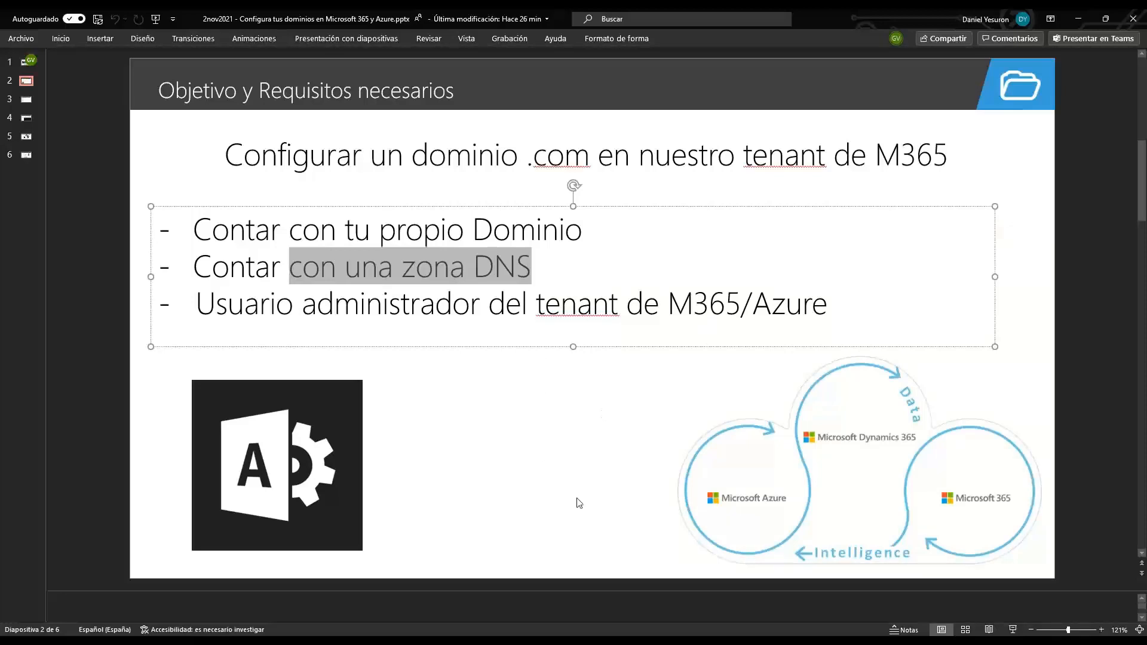
key("alt+Tab")
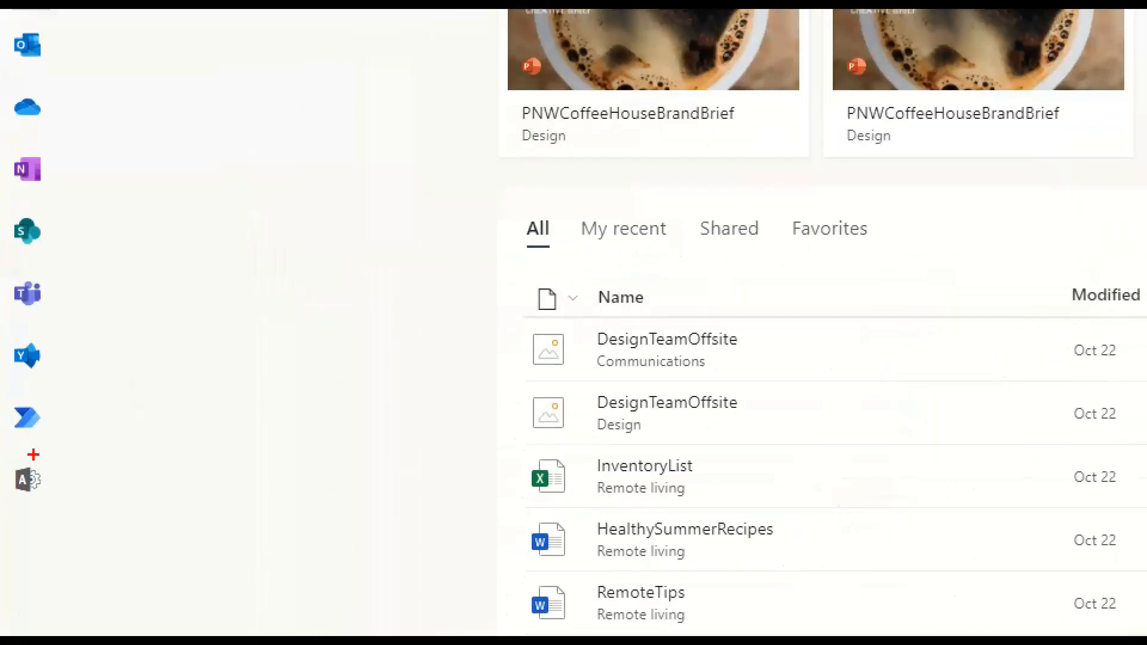
Open the Microsoft 365 admin center and go to Settings > Domains via Show all
mouse_move(36, 456)
left_mouse_down()
mouse_move(14, 482)
mouse_move(62, 502)
left_mouse_up()
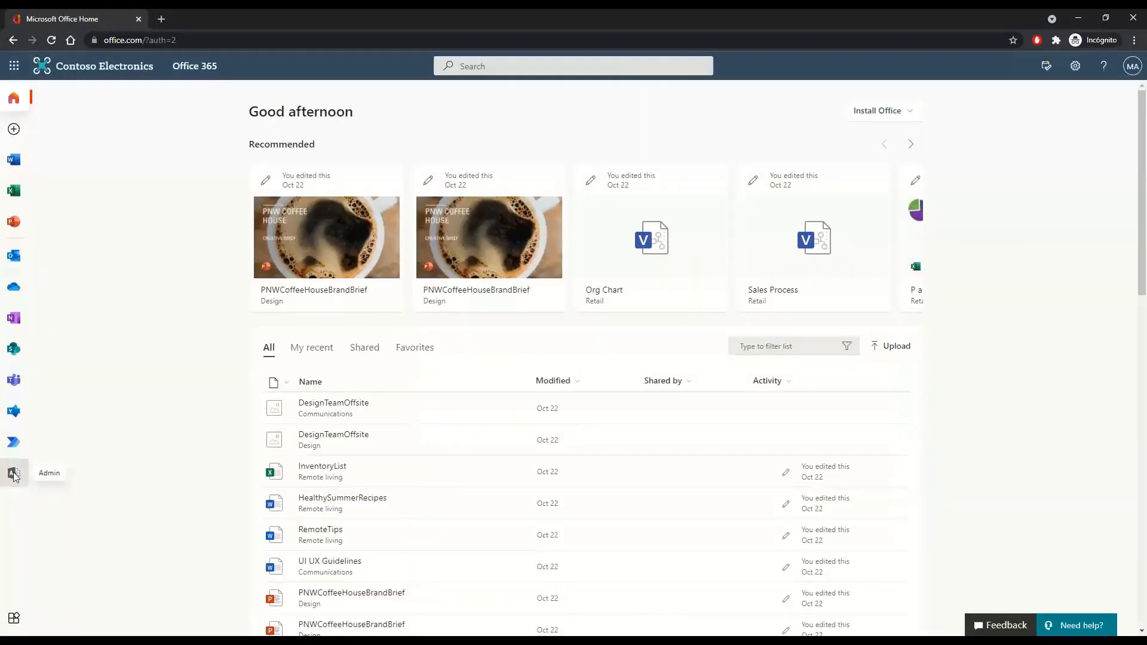
left_click(11, 474)
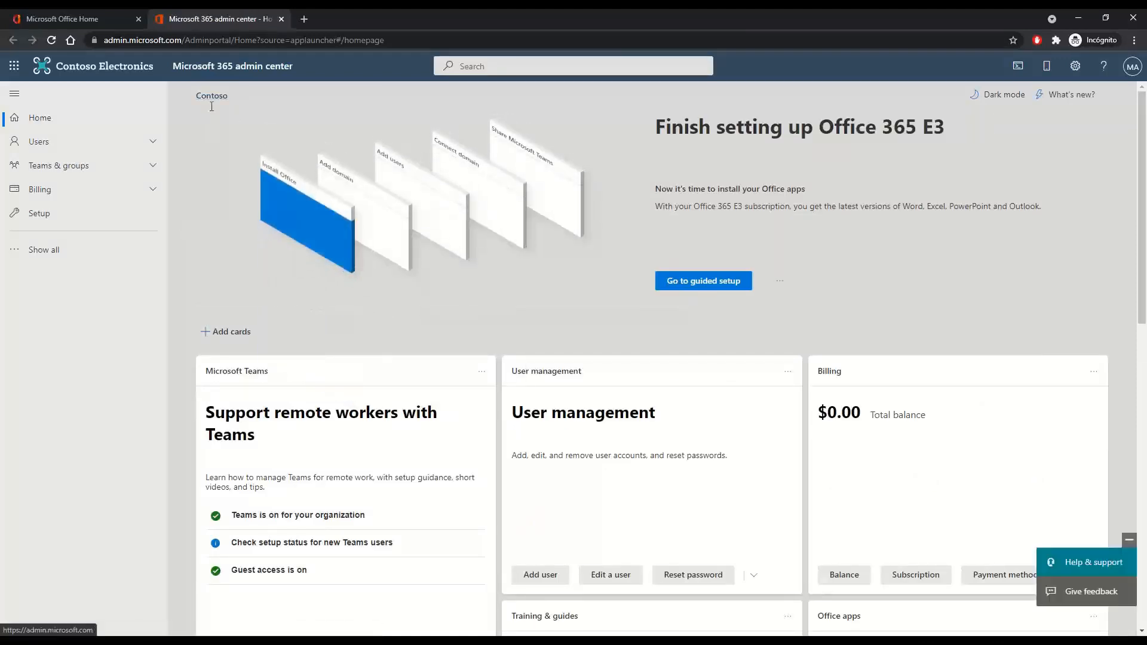
left_click(61, 254)
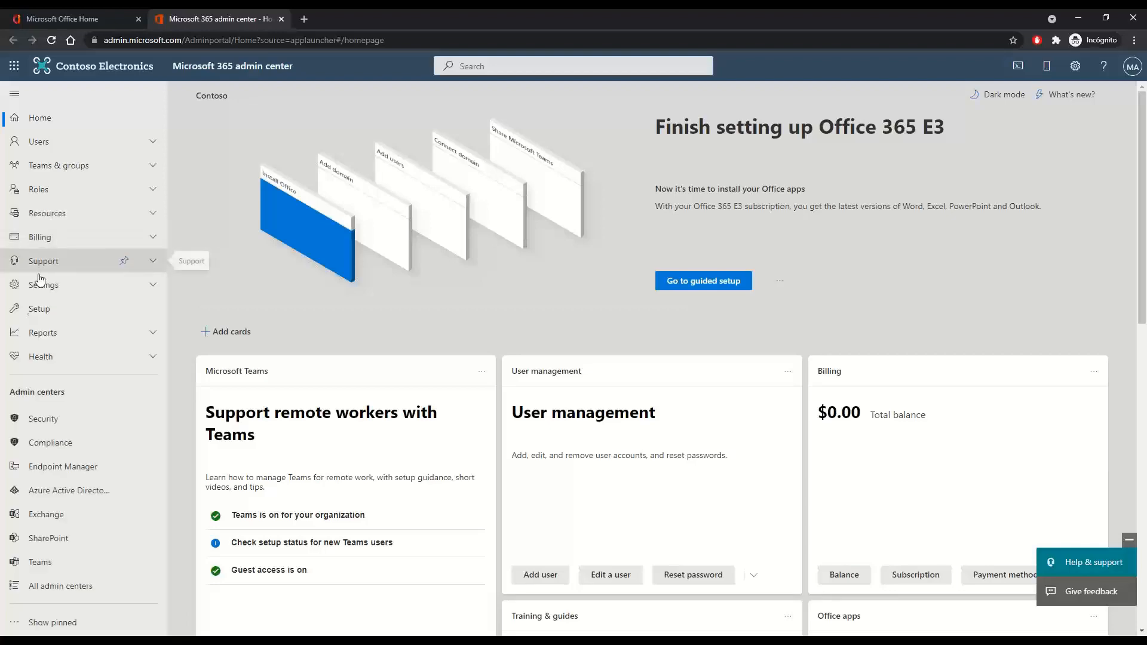
left_click(154, 287)
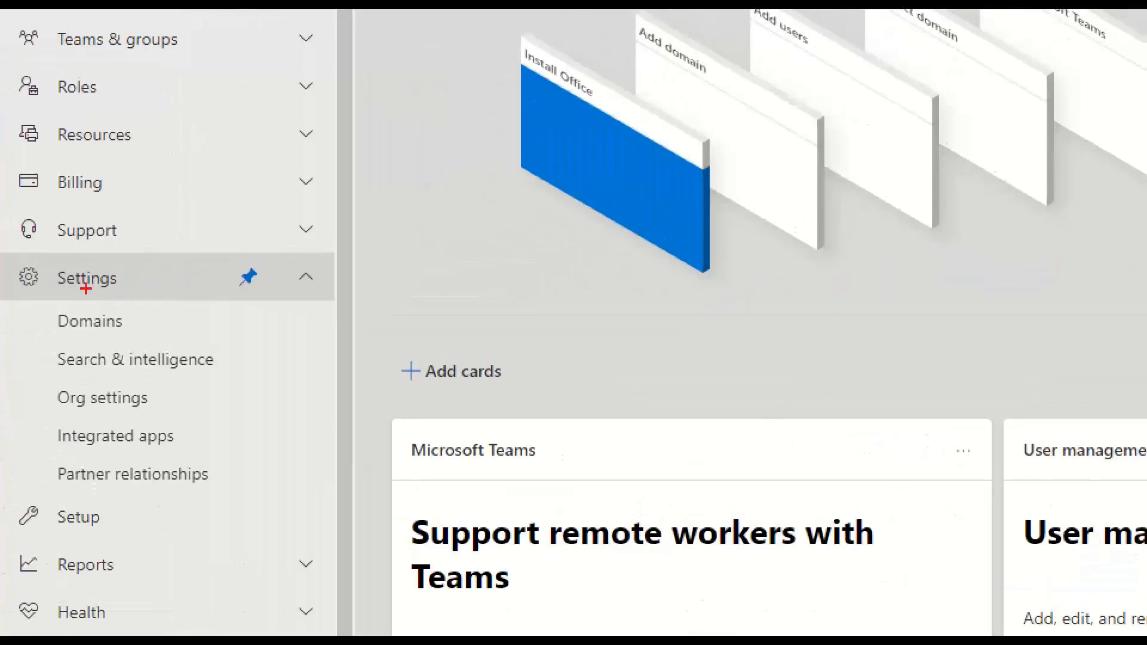
left_click_drag(45, 293, 129, 293)
left_click_drag(55, 337, 162, 337)
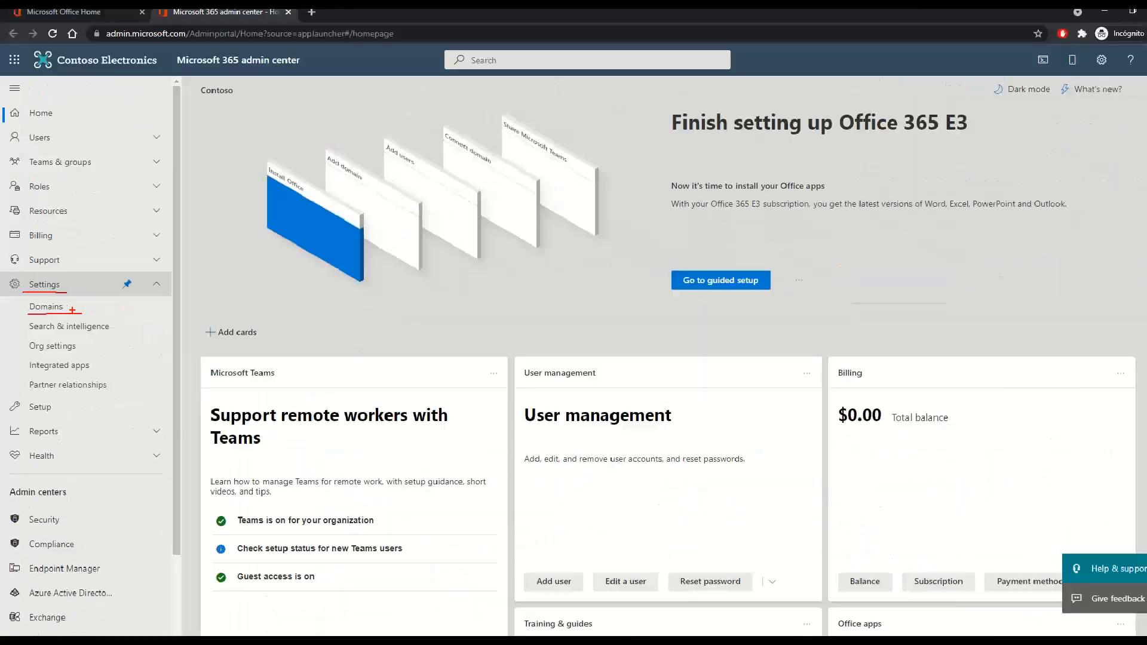
left_click(100, 319)
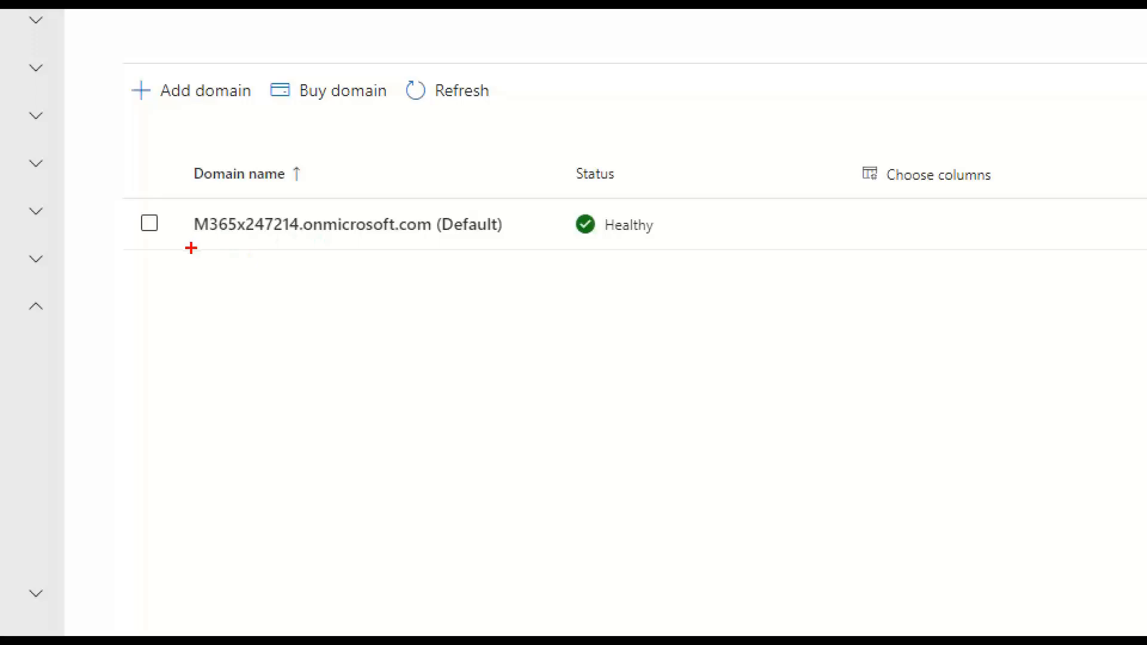
Mark the default onmicrosoft.com domain row with lines and an arrow, then clear the drawing
left_click_drag(190, 248, 522, 241)
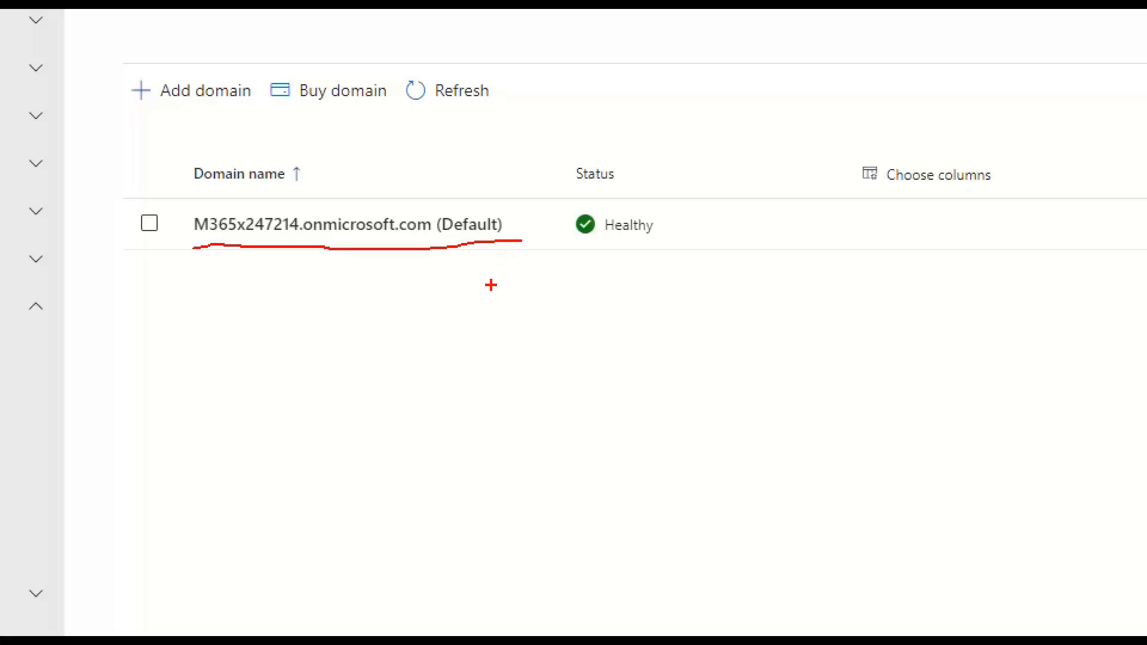
left_click_drag(187, 204, 516, 201)
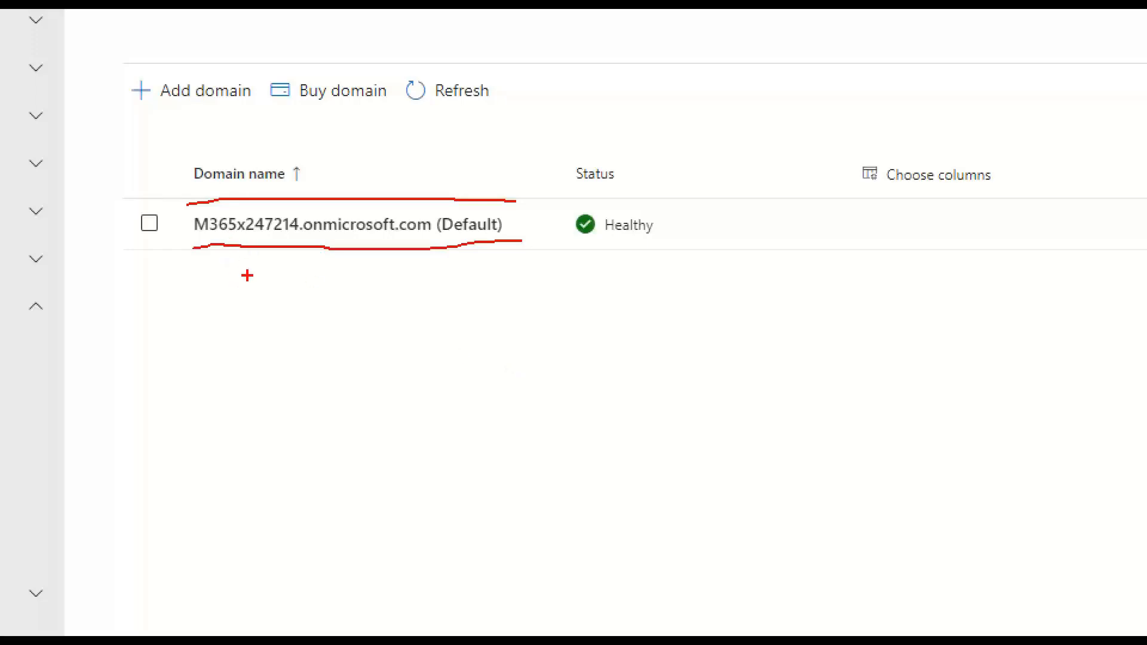
left_click_drag(247, 264, 251, 330)
mouse_move(250, 255)
left_mouse_down()
mouse_move(234, 276)
mouse_move(262, 271)
left_mouse_up()
key("Escape")
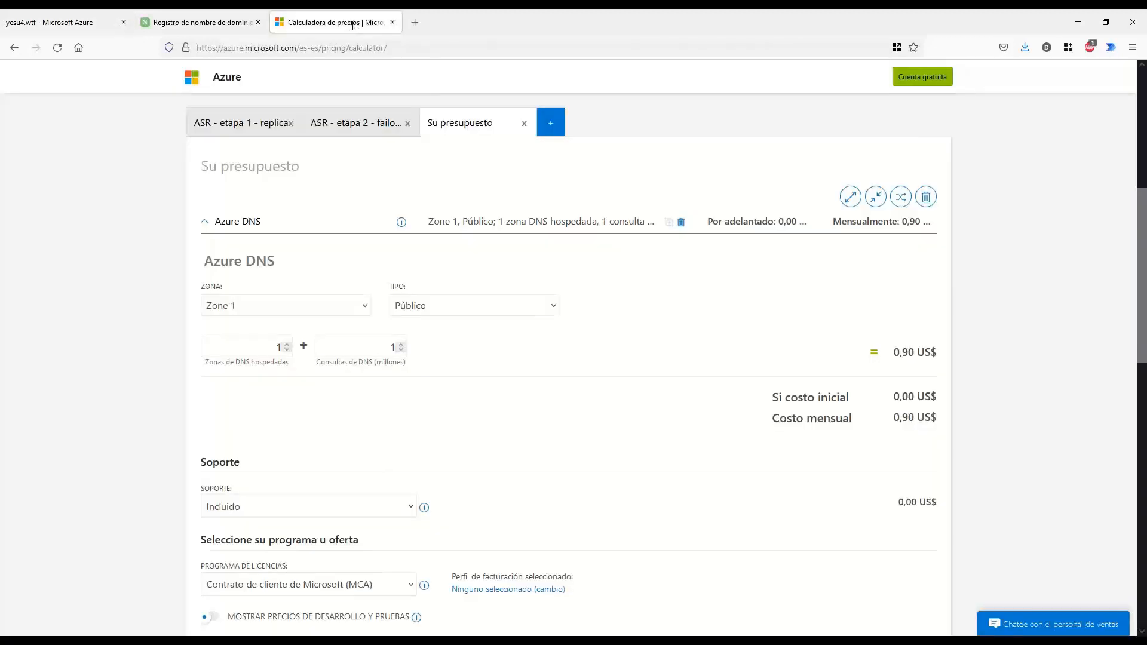
left_click(355, 24)
left_click(285, 348)
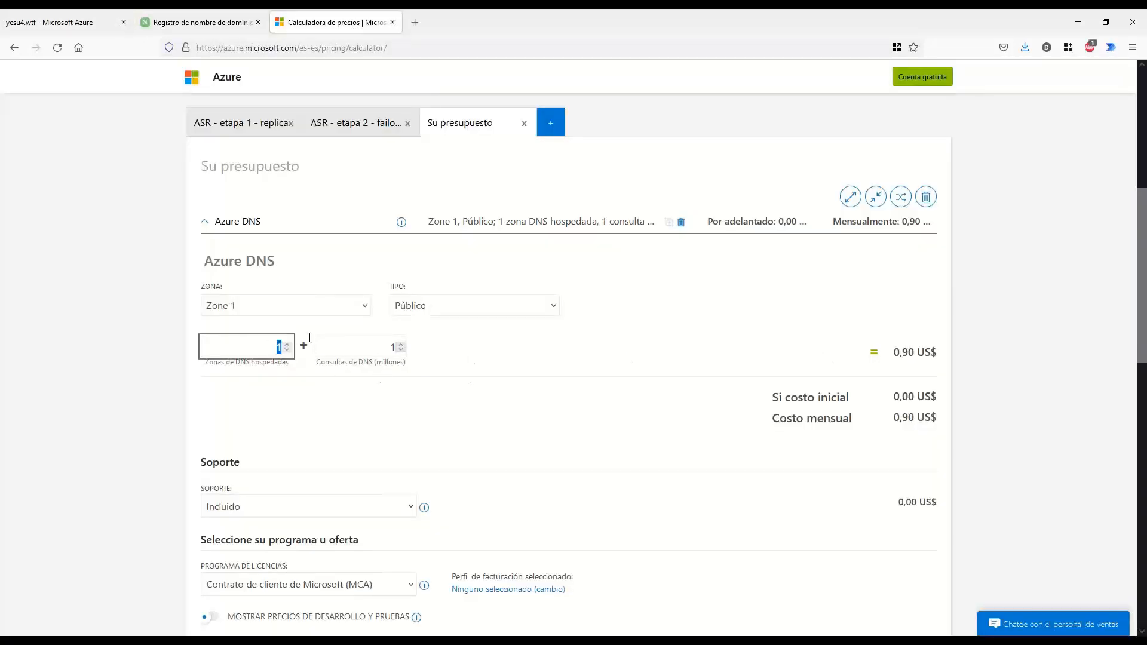
left_click(370, 386)
left_click(375, 349)
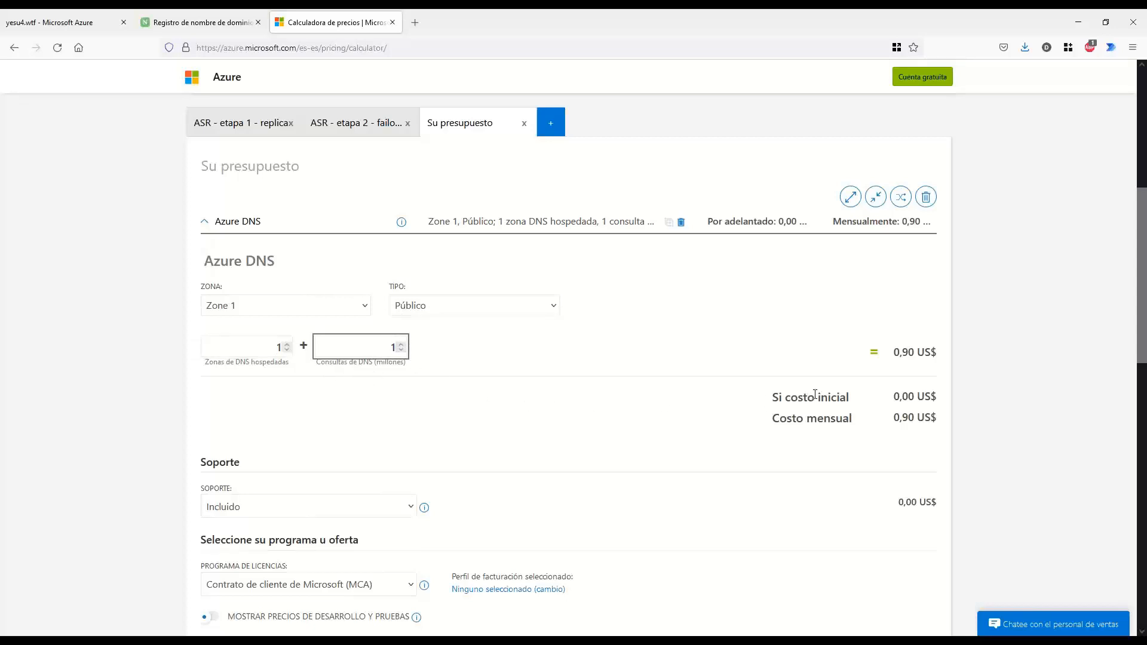
double_click(895, 356)
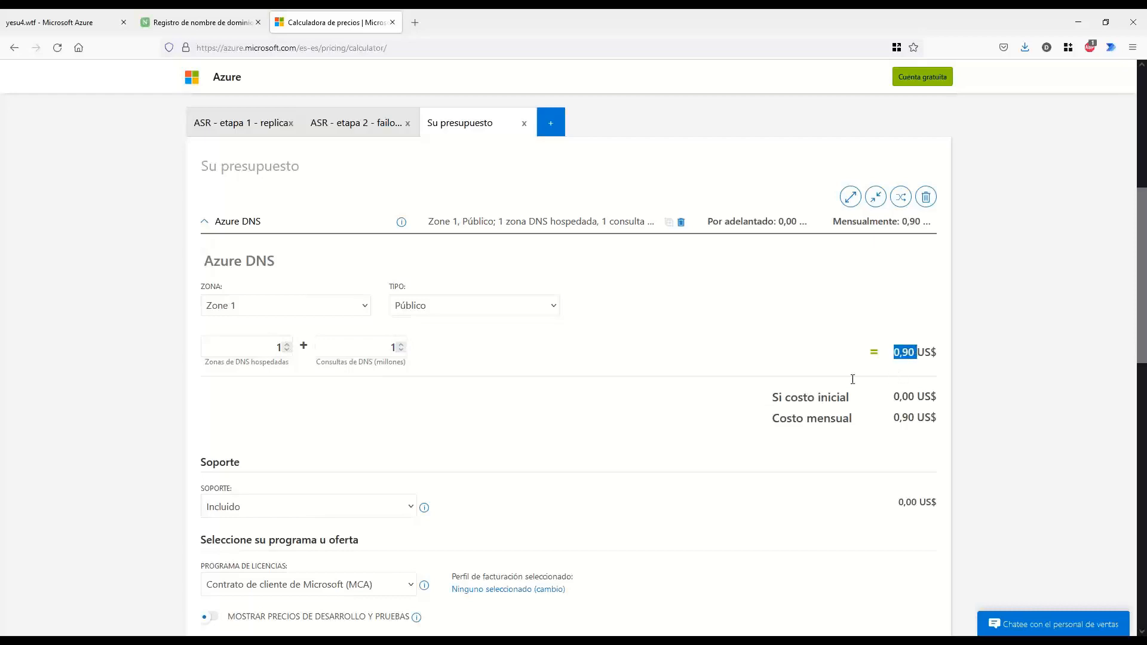
left_click(689, 458)
left_click(80, 24)
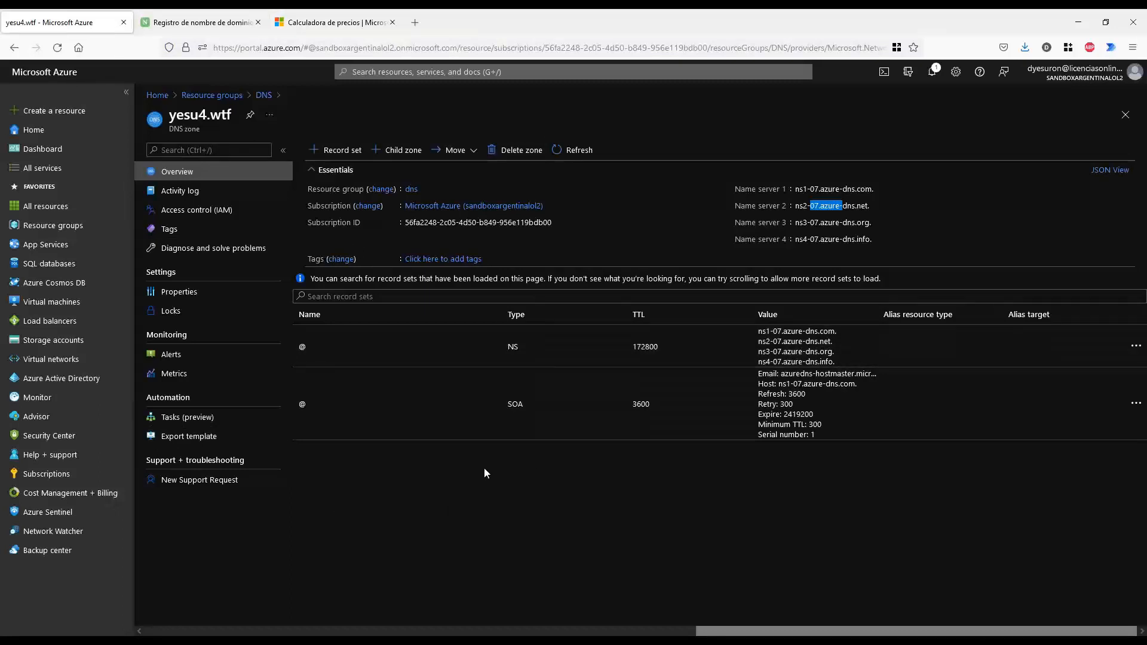
left_click_drag(340, 462, 729, 474)
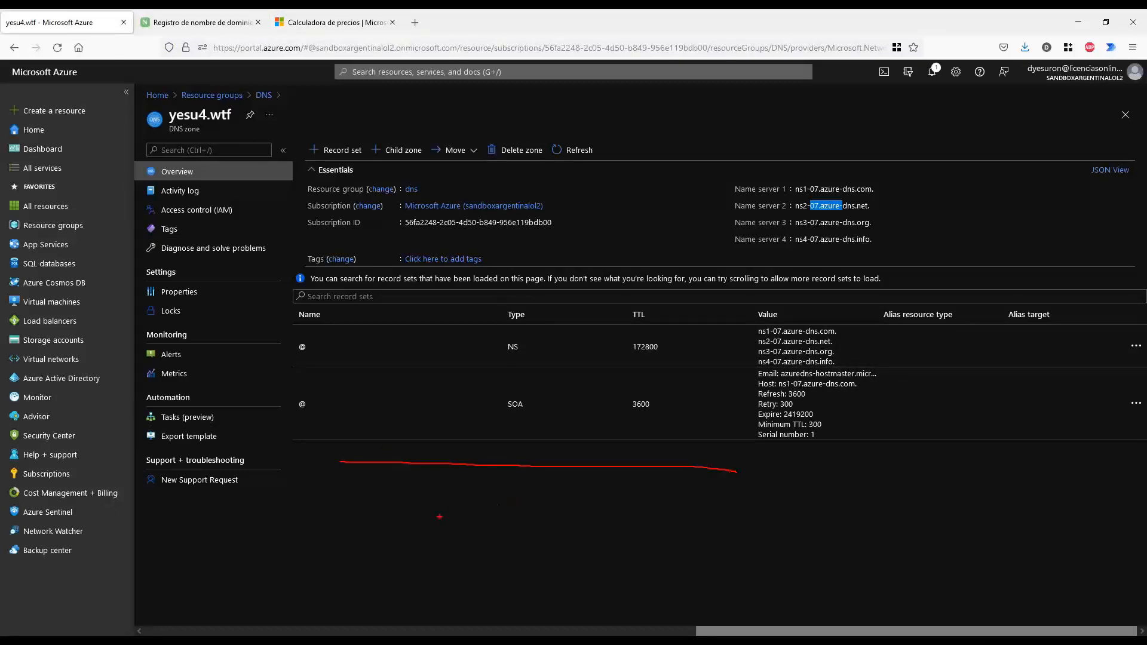
mouse_move(319, 498)
left_mouse_down()
mouse_move(315, 541)
mouse_move(350, 542)
left_mouse_up()
key("Escape")
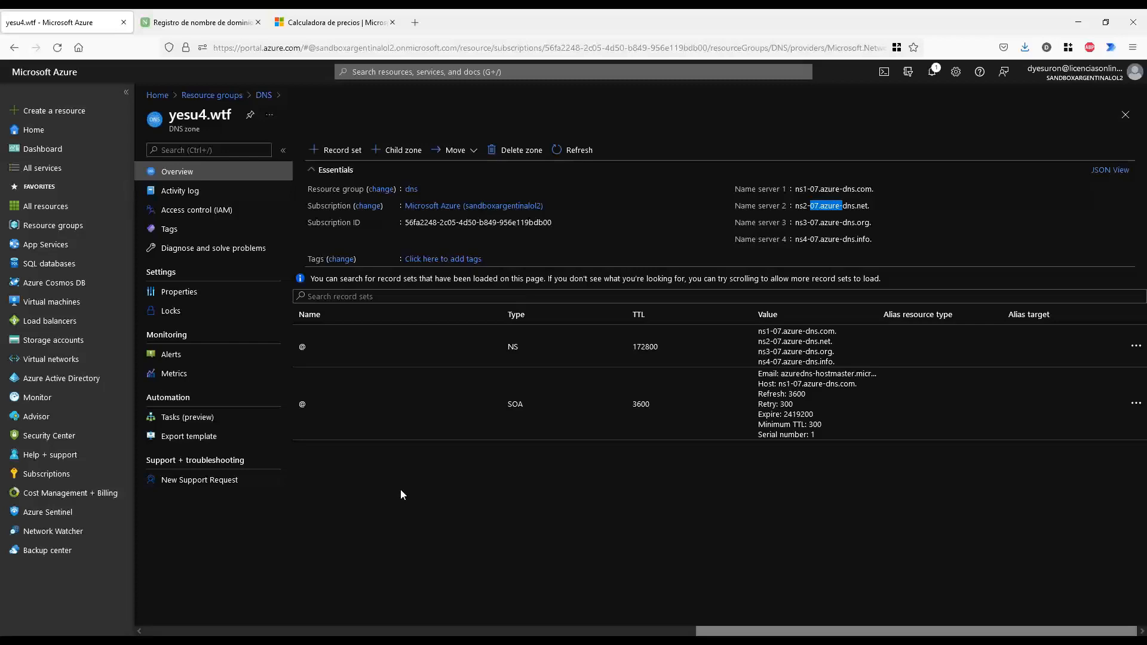
Point out yesu4.wtf on Name.com, then go back to the Azure DNS zone page
left_click(209, 23)
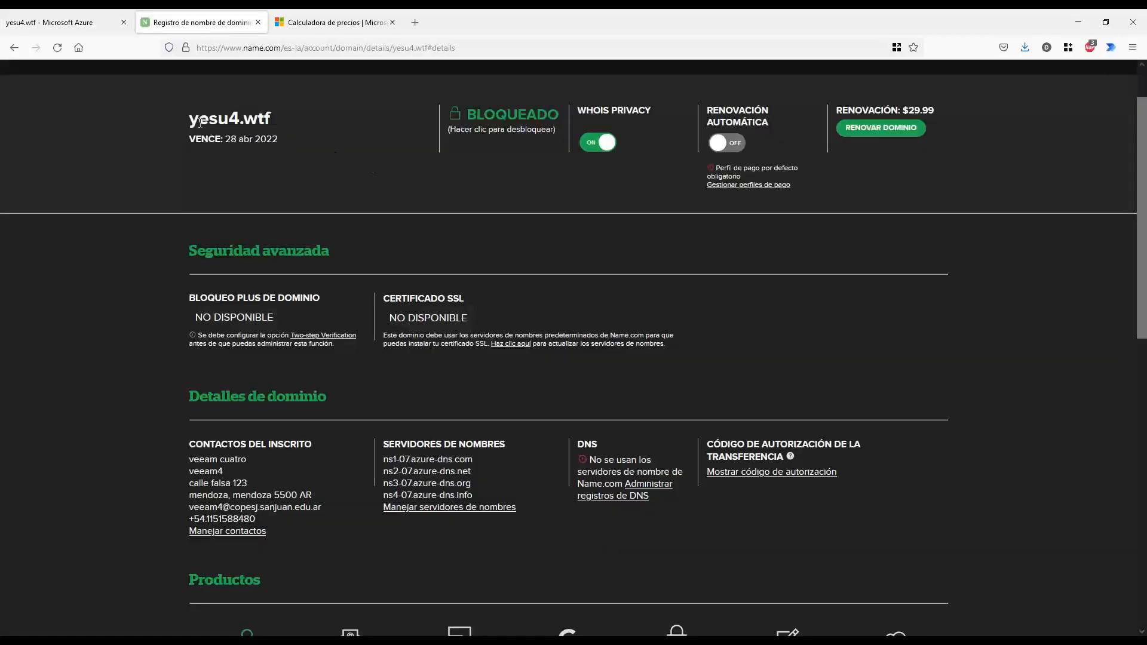
left_click_drag(190, 119, 277, 126)
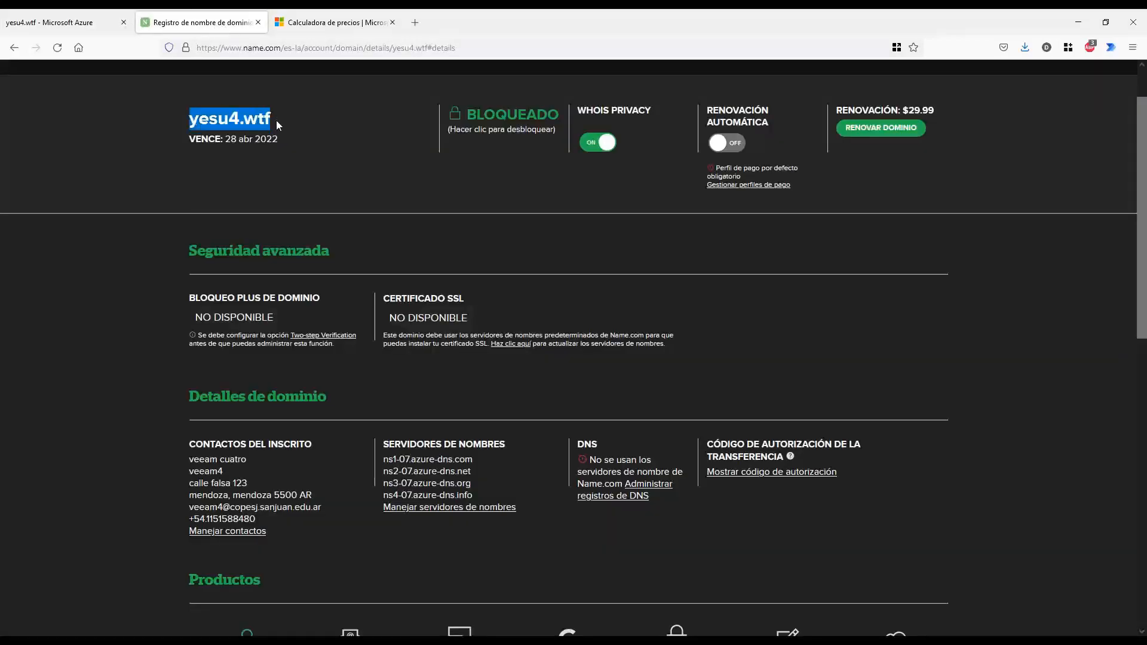
left_click(159, 174)
left_click(79, 23)
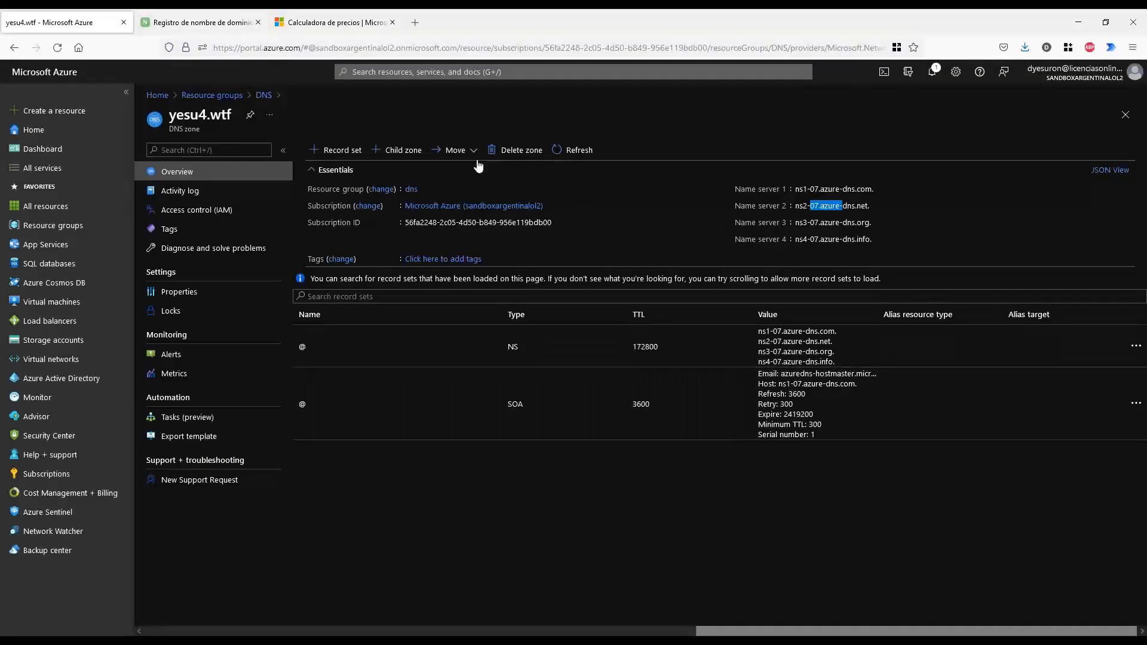
left_click(472, 508)
Point out the 0,90 US$ monthly Azure DNS cost in the pricing calculator
left_click(340, 24)
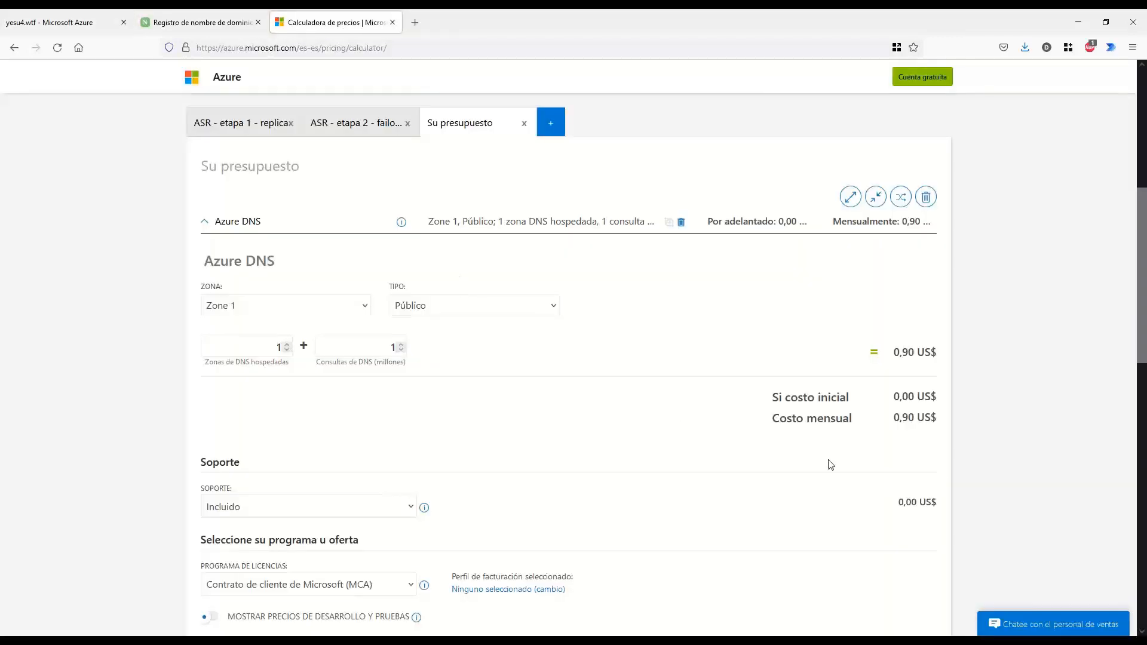
left_click_drag(889, 430, 930, 426)
key("Escape")
left_click(85, 29)
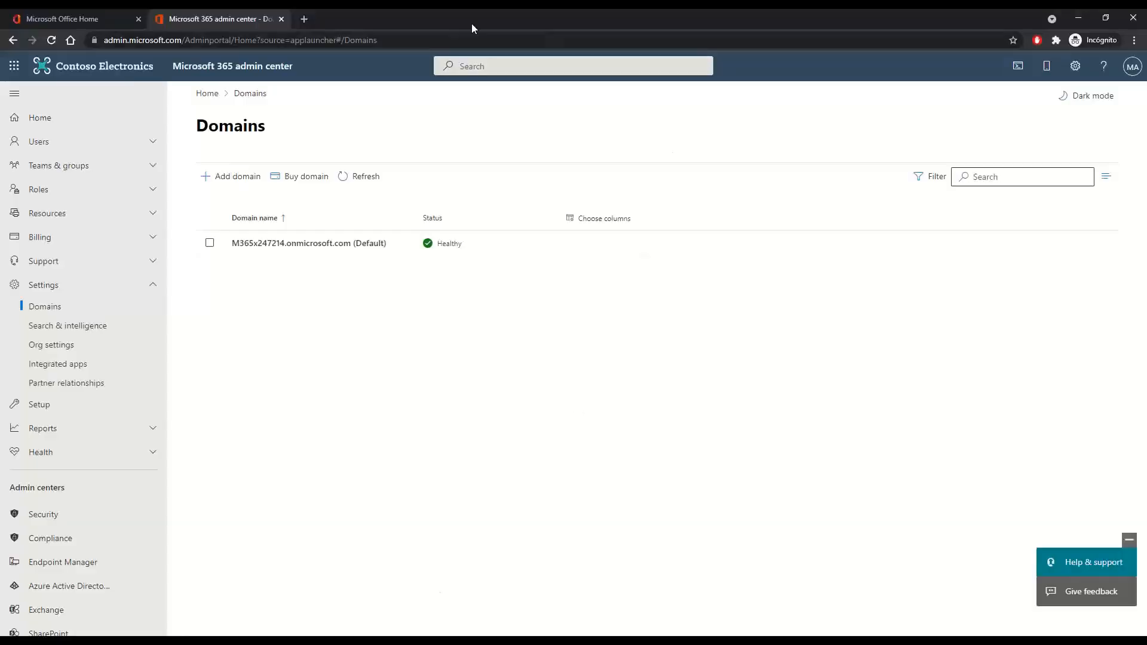
Snap the admin center to the right half and the Azure portal to the left
left_click_drag(596, 75, 877, 24)
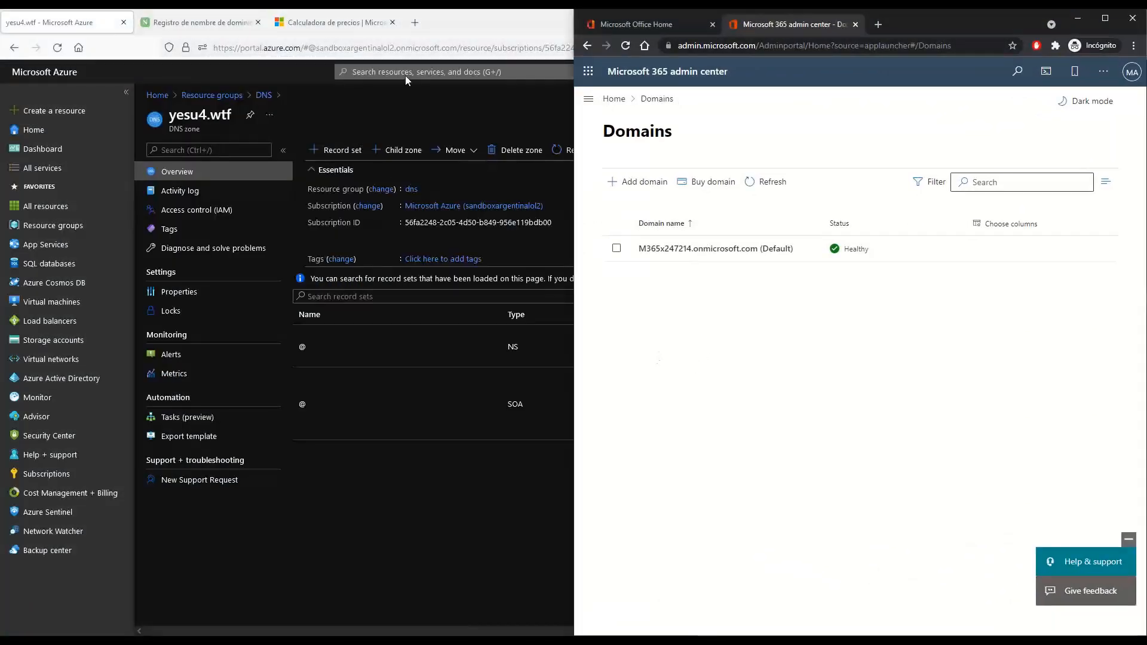
left_click(427, 517)
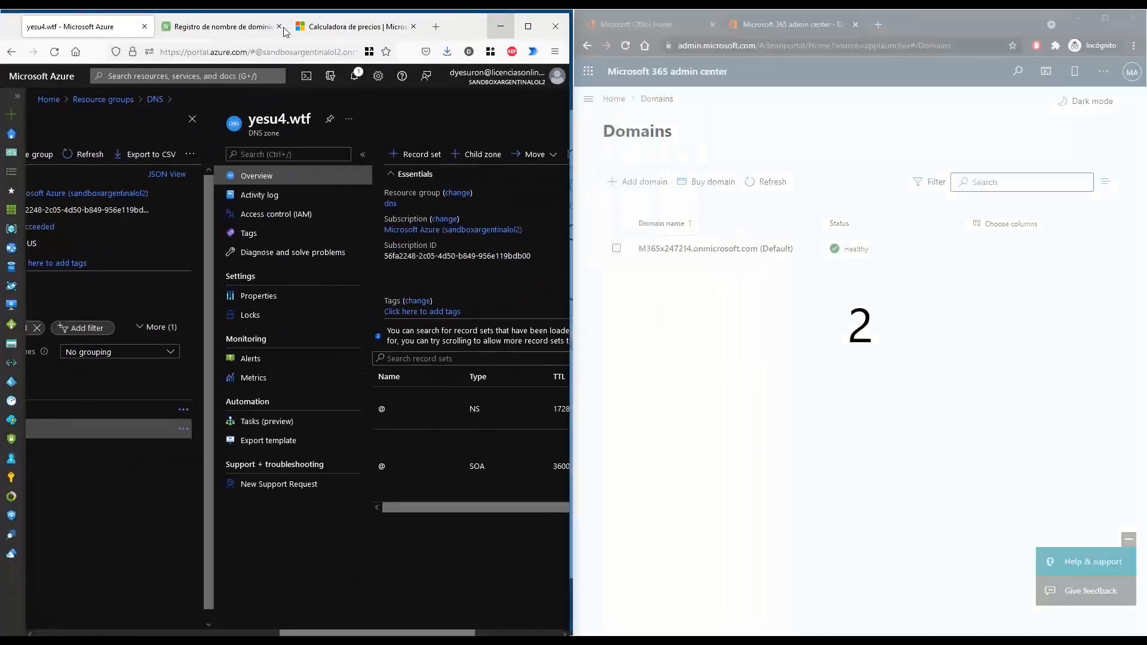
left_click_drag(322, 629, 398, 626)
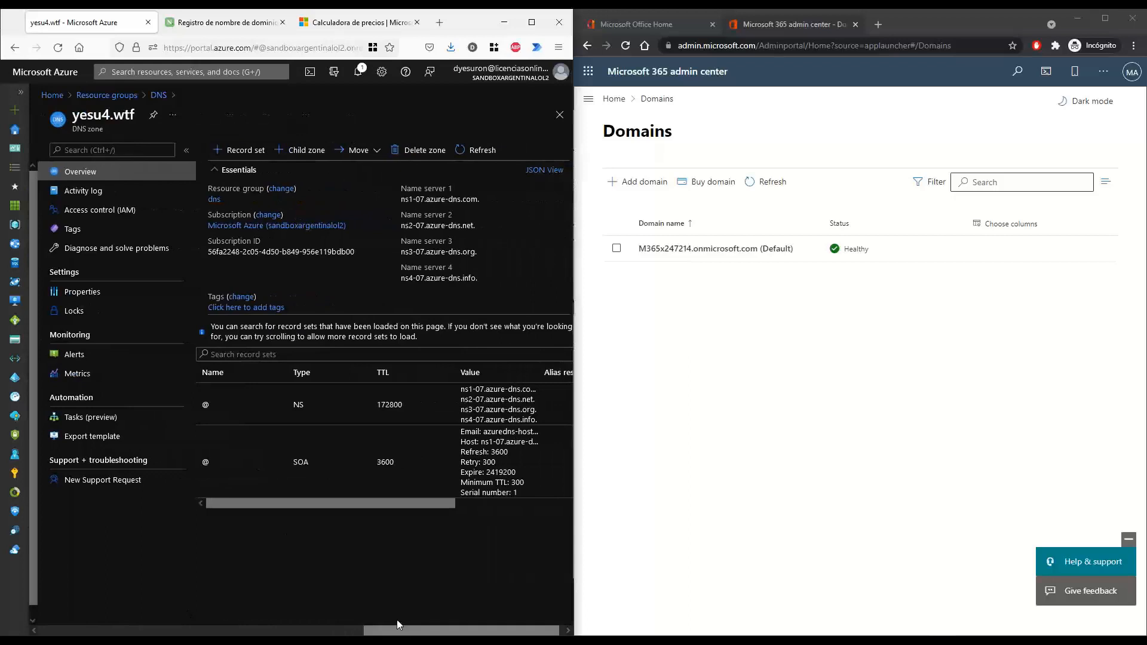
Add yesu4.wtf as a new domain in the admin center
left_click(639, 182)
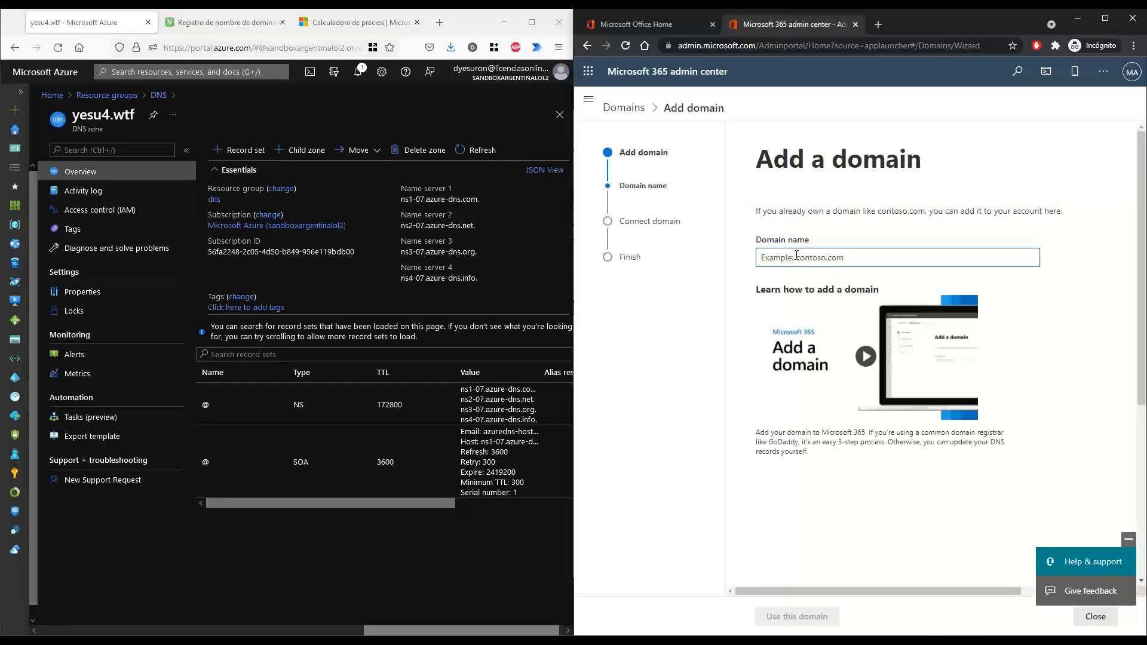
type("y")
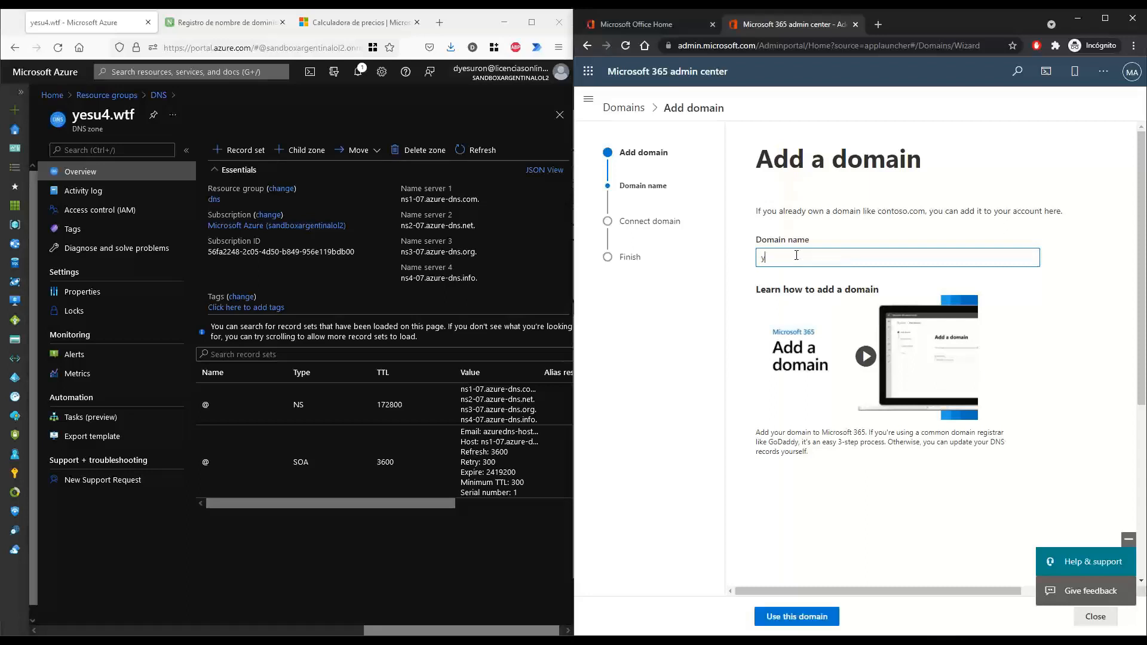
type("esu4.wtf")
left_click(801, 620)
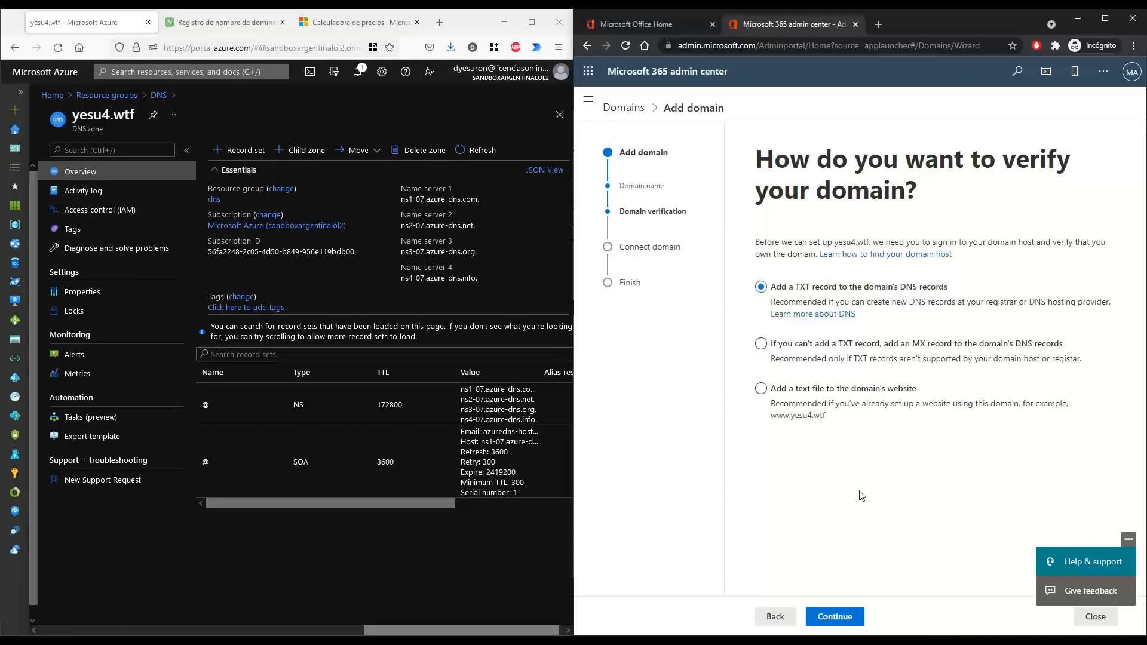
Keep TXT record verification and continue to see the @ name, verification value and TTL 3600
left_click_drag(775, 160, 915, 181)
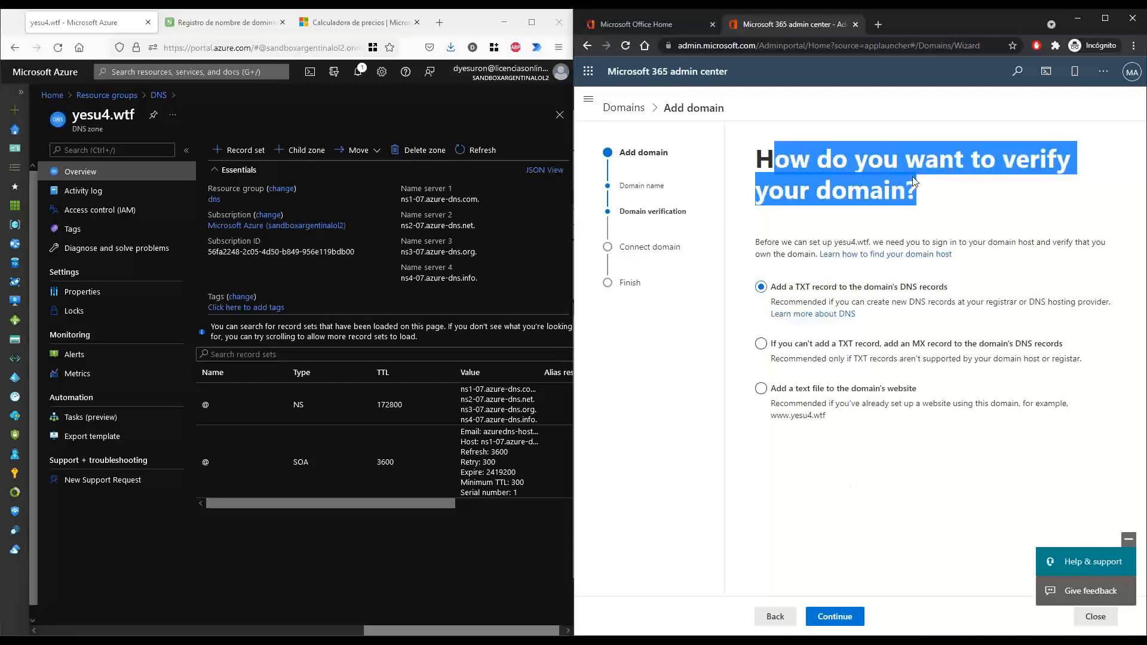
left_click(838, 489)
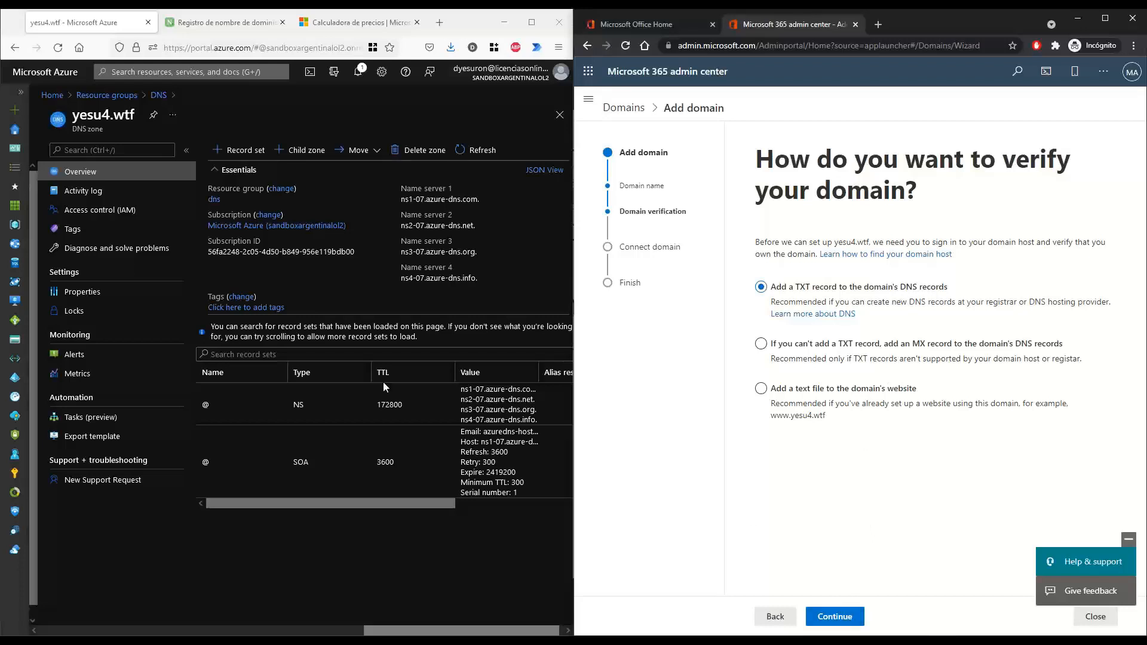
left_click(834, 616)
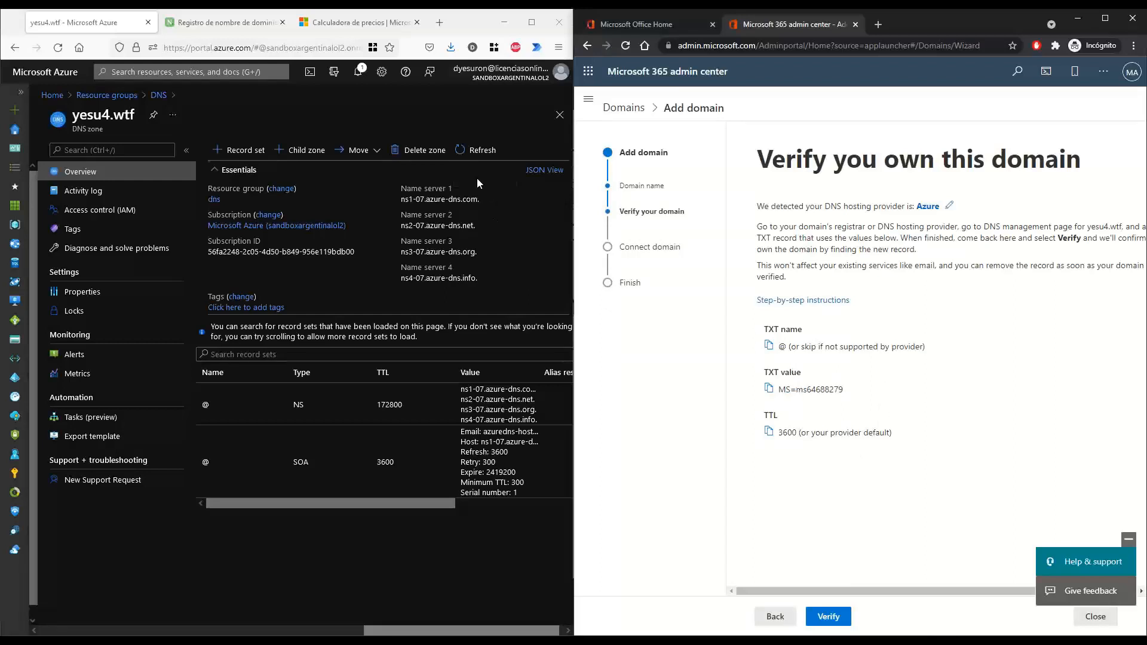
Create a TXT record set named @ in the yesu4.wtf zone containing the pasted MS= verification value
left_click(239, 151)
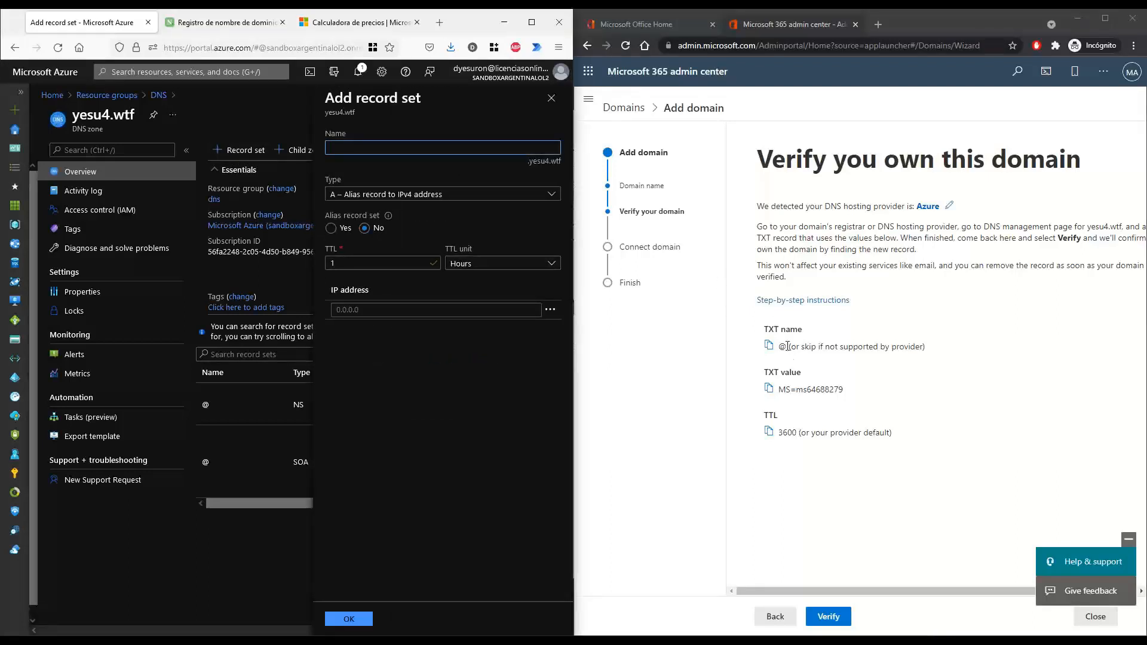
left_click_drag(788, 346, 778, 346)
key("ctrl+c")
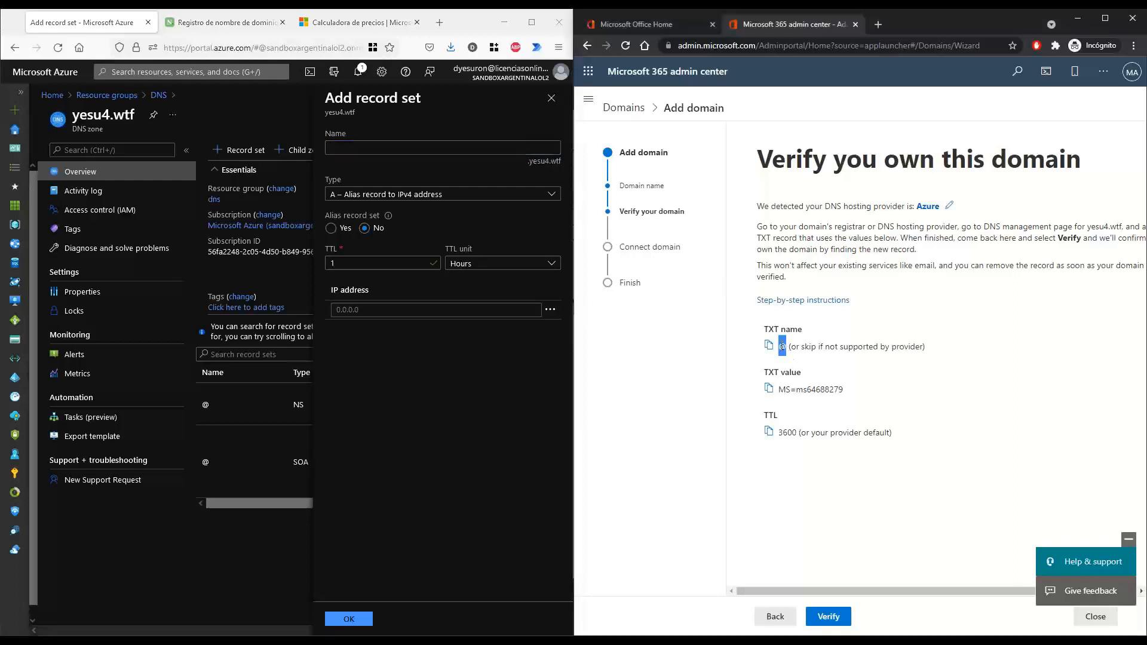
left_click(389, 145)
key("ctrl+v")
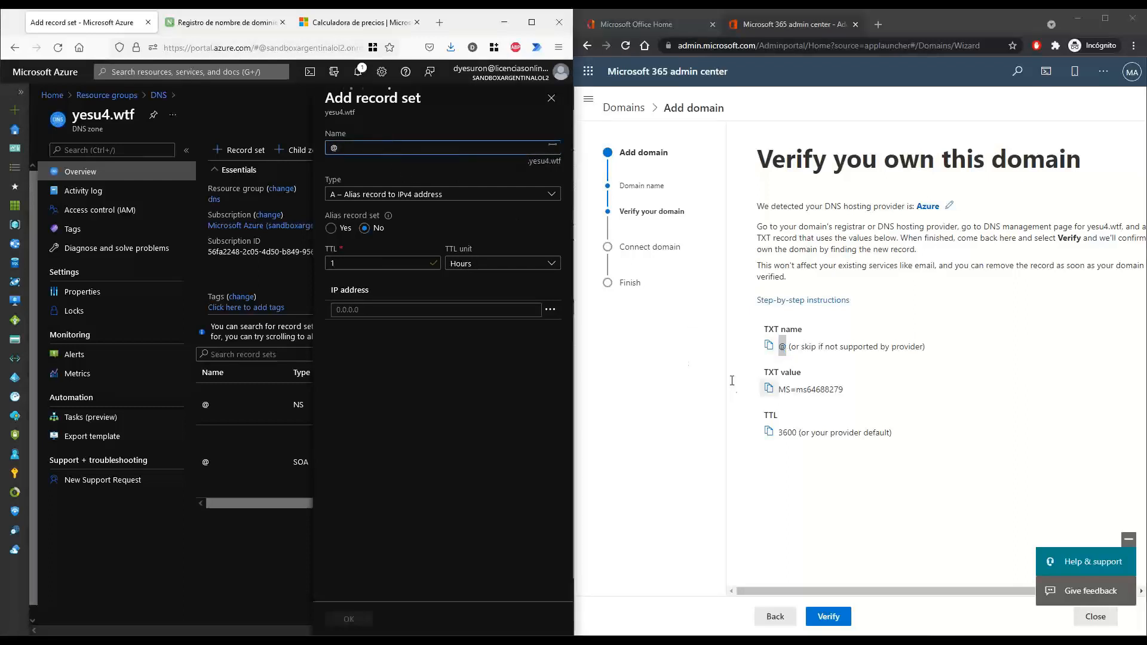
left_click_drag(843, 390, 778, 390)
key("ctrl+c")
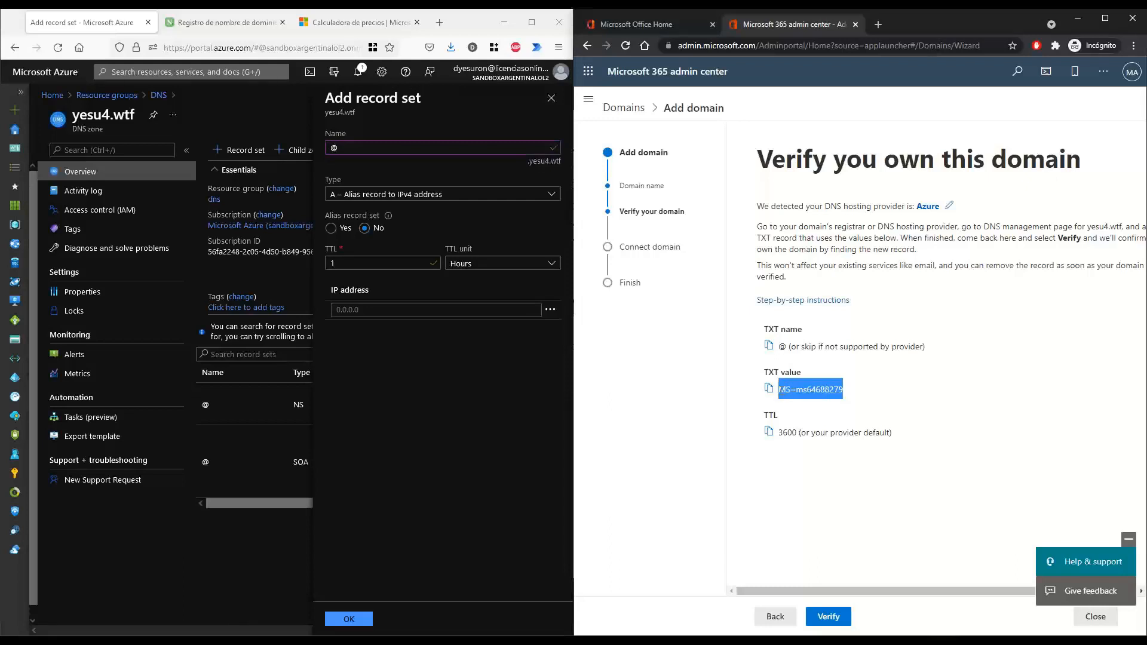
left_click(392, 199)
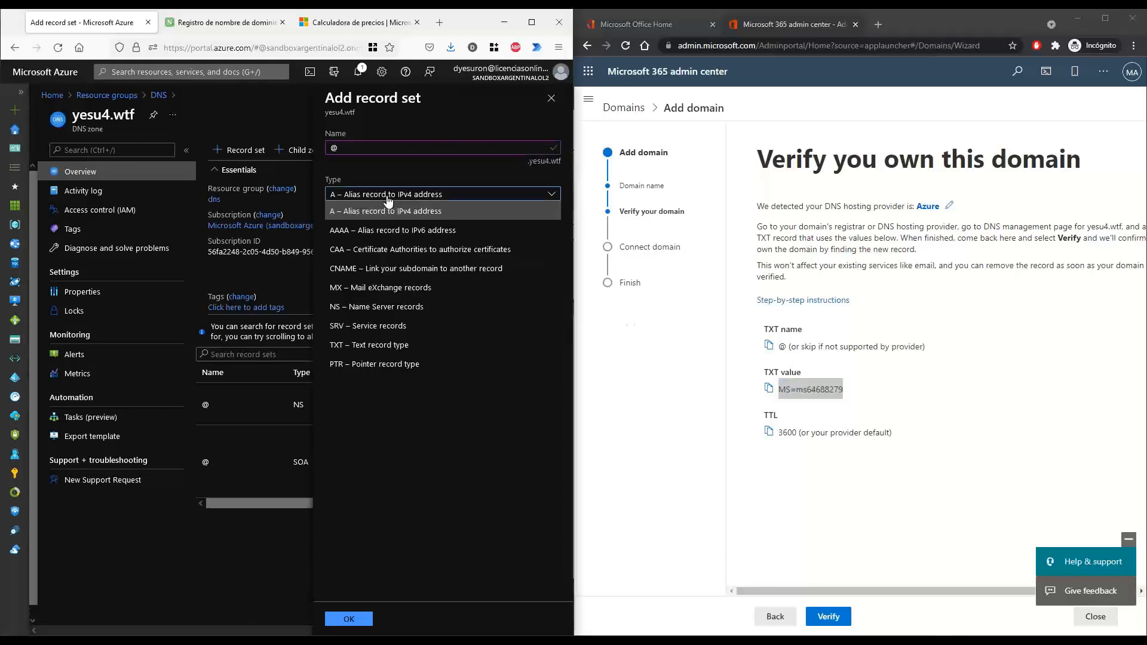
left_click(383, 345)
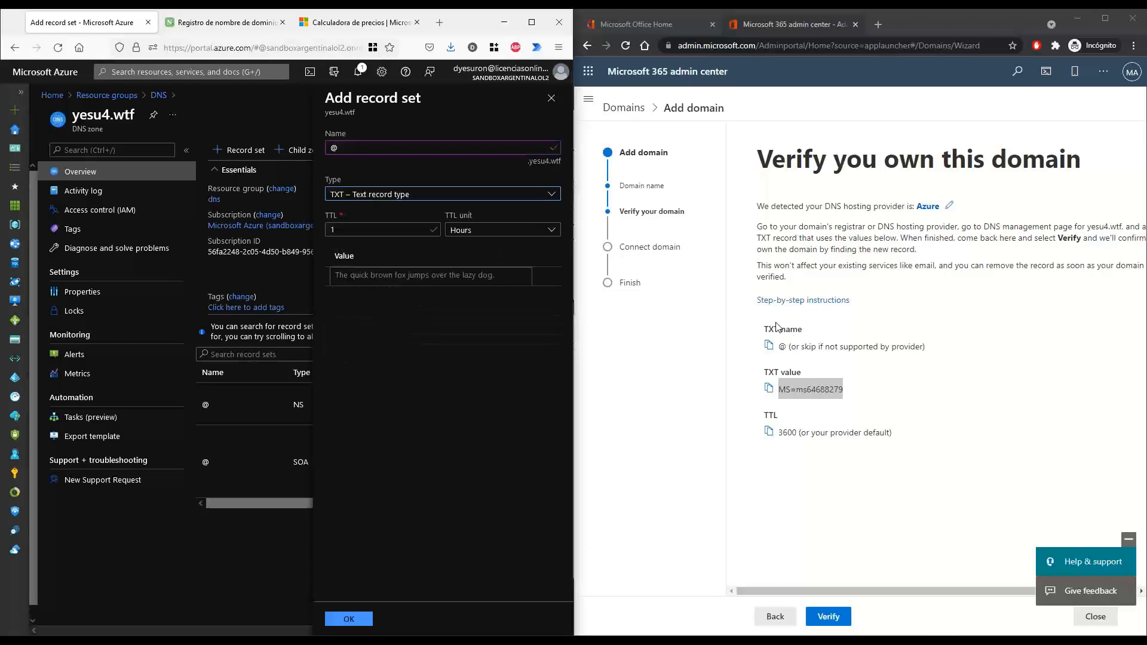
left_click(386, 276)
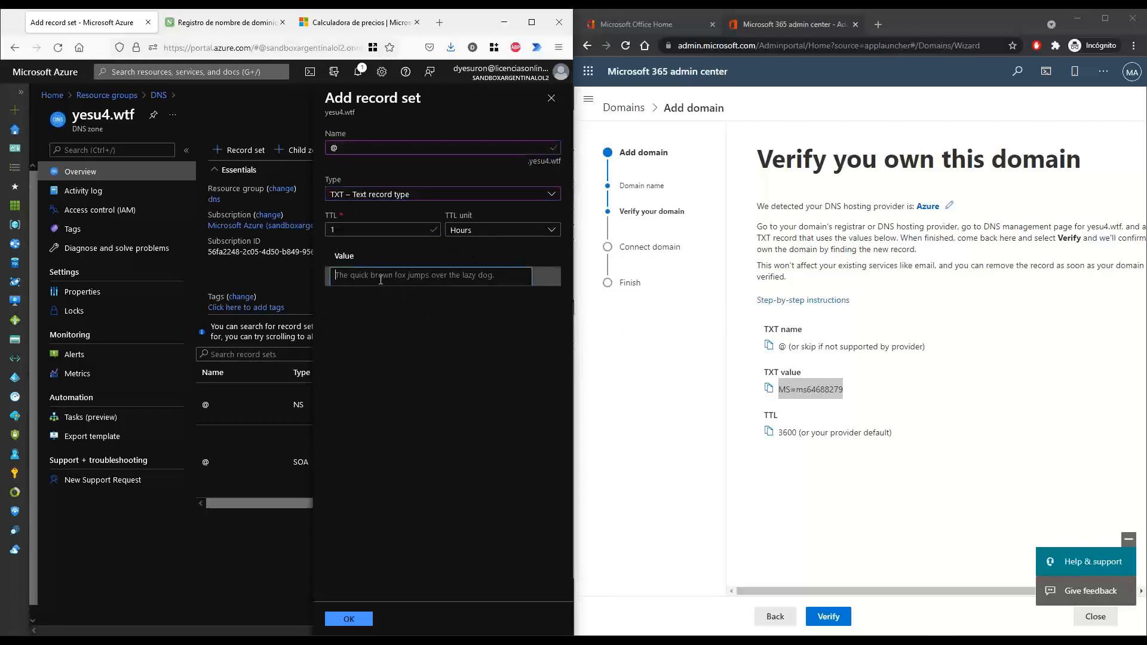
key("ctrl+v")
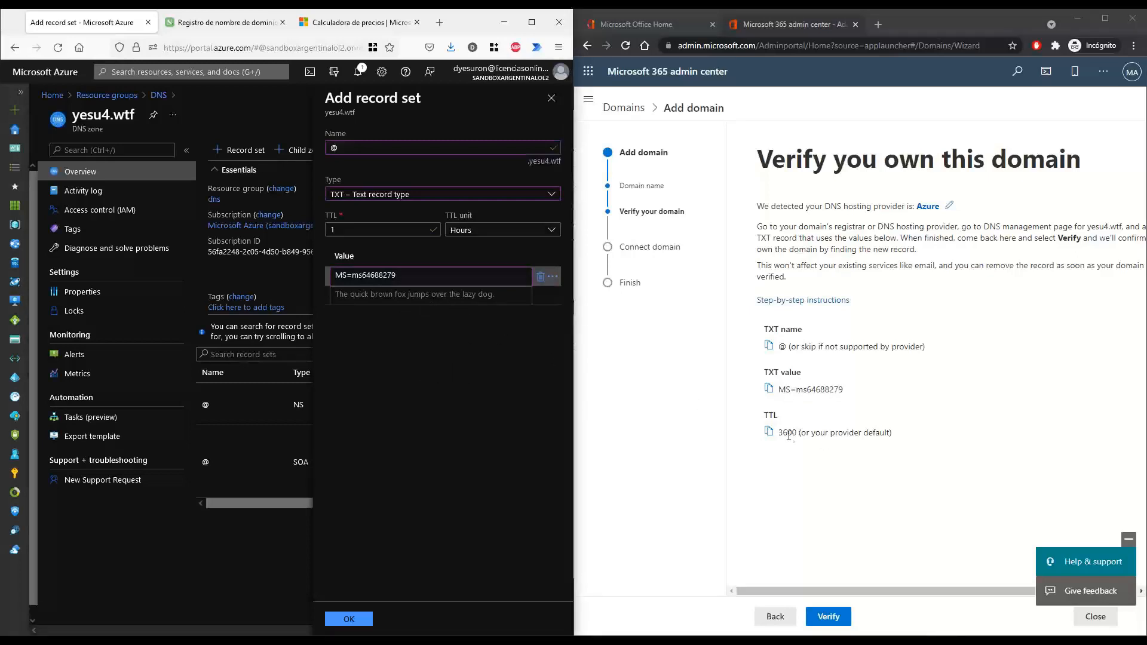
left_click(357, 618)
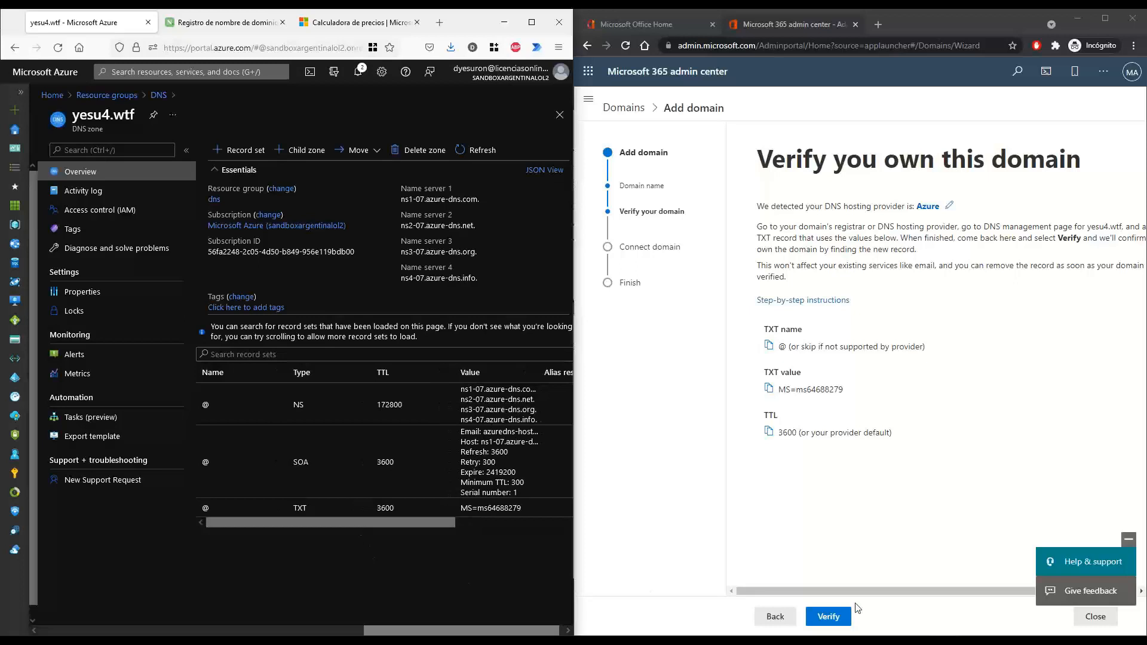
left_click(827, 621)
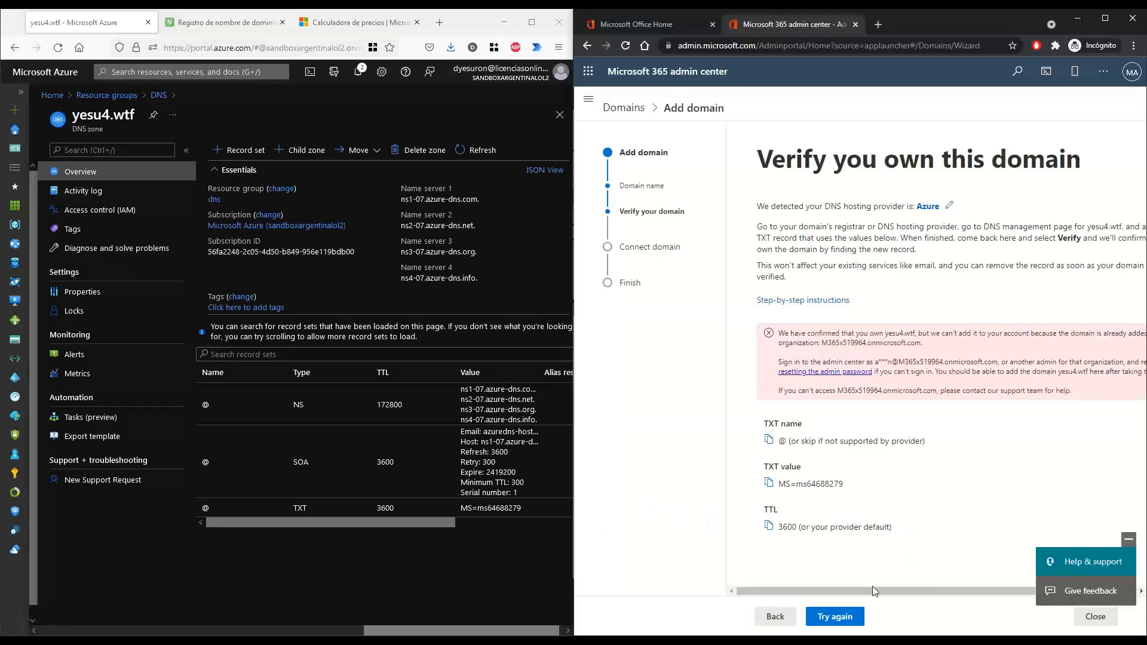
left_click_drag(860, 592, 883, 604)
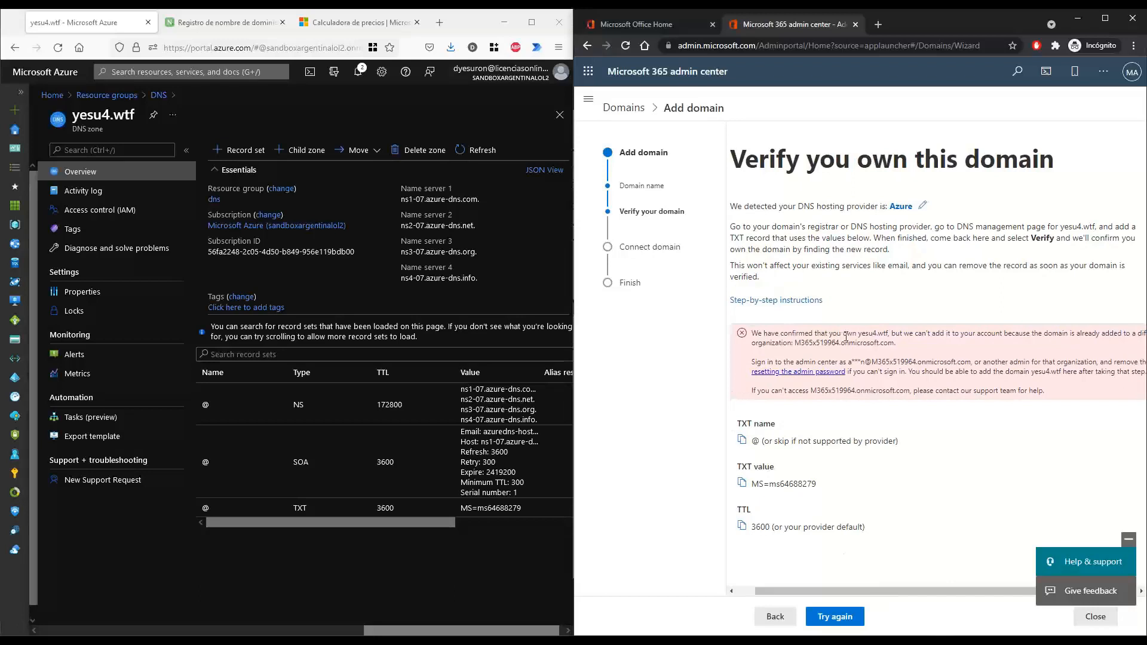
left_click_drag(844, 335, 919, 335)
mouse_move(873, 583)
left_mouse_down()
mouse_move(893, 582)
mouse_move(878, 582)
left_mouse_up()
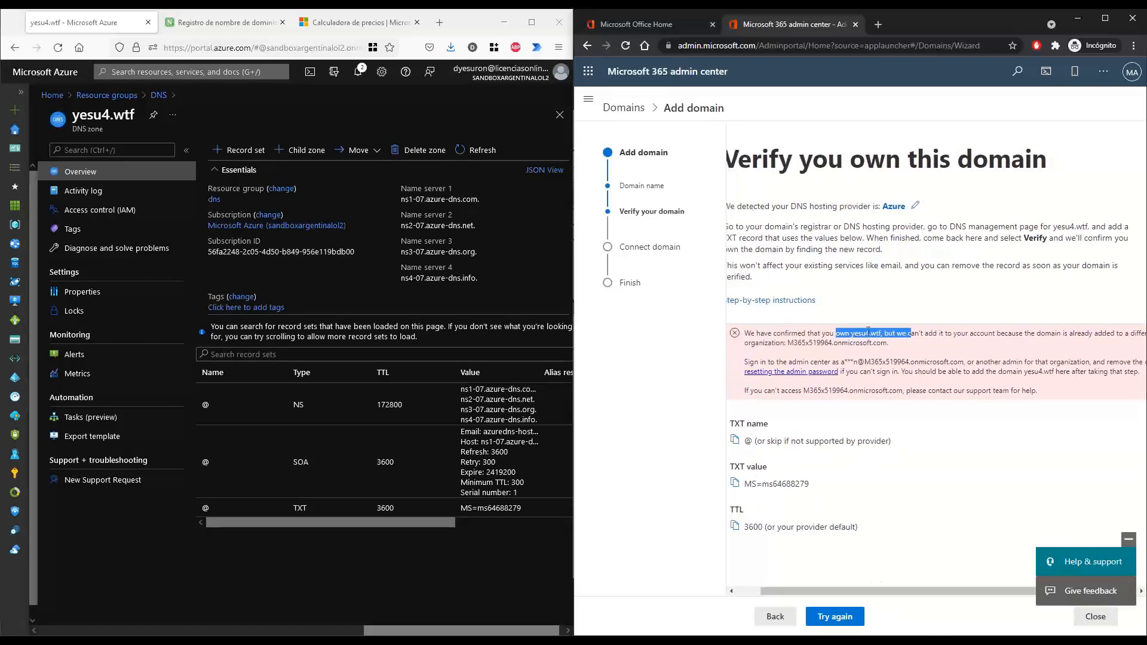
left_click_drag(818, 334, 883, 335)
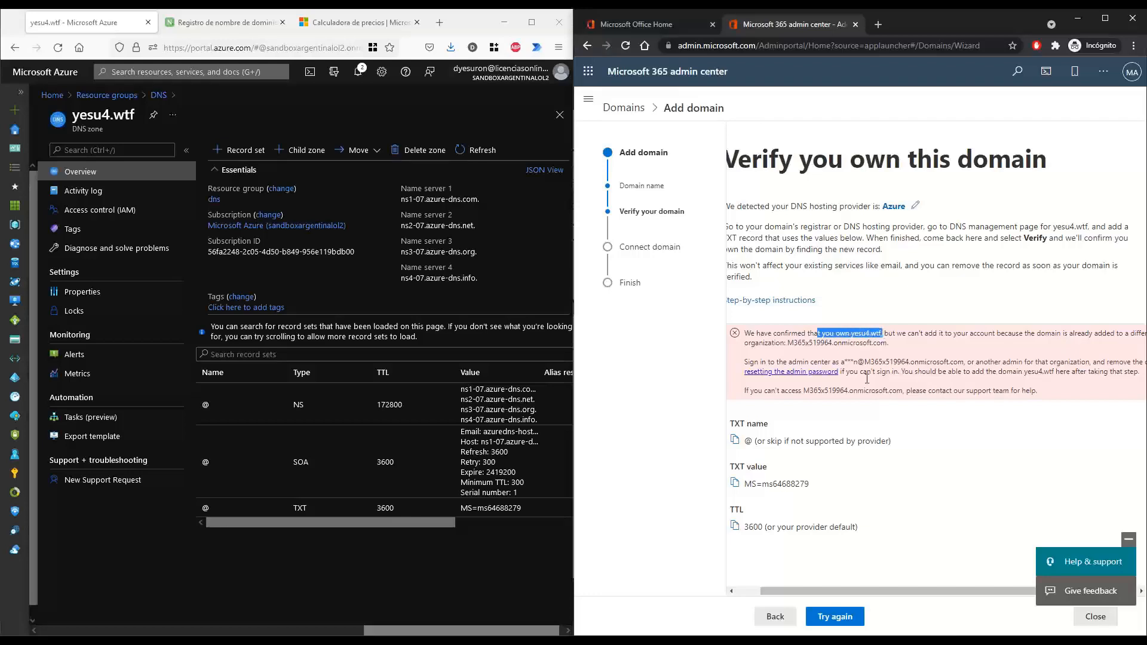
left_click_drag(926, 588, 991, 579)
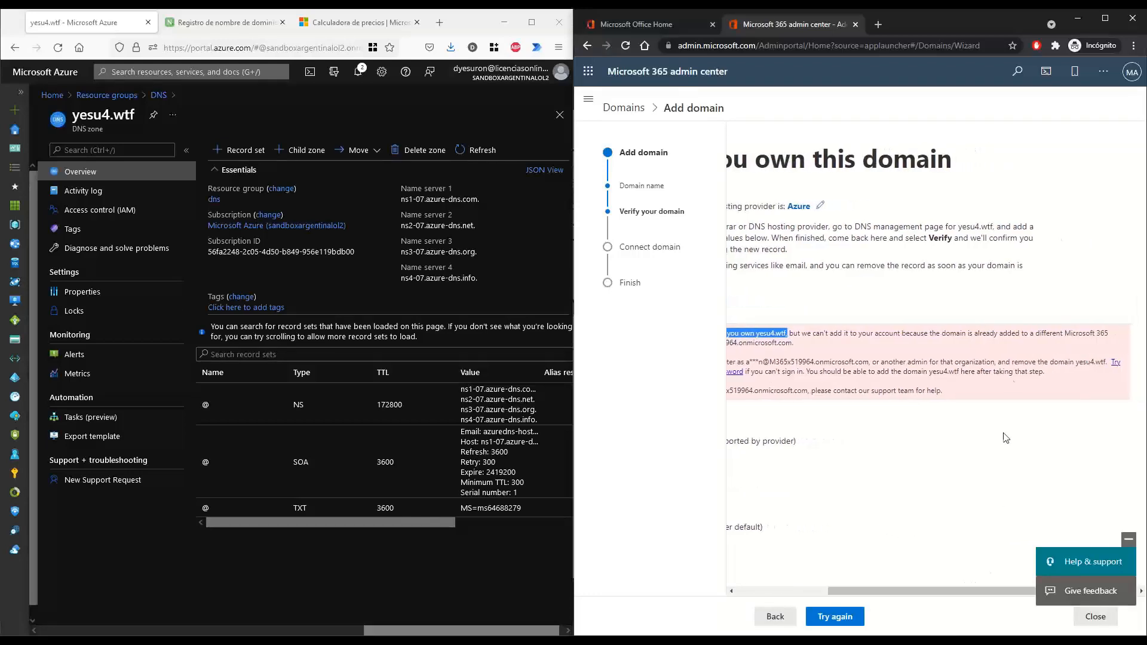
left_click_drag(910, 333, 1110, 335)
left_click_drag(944, 591, 870, 595)
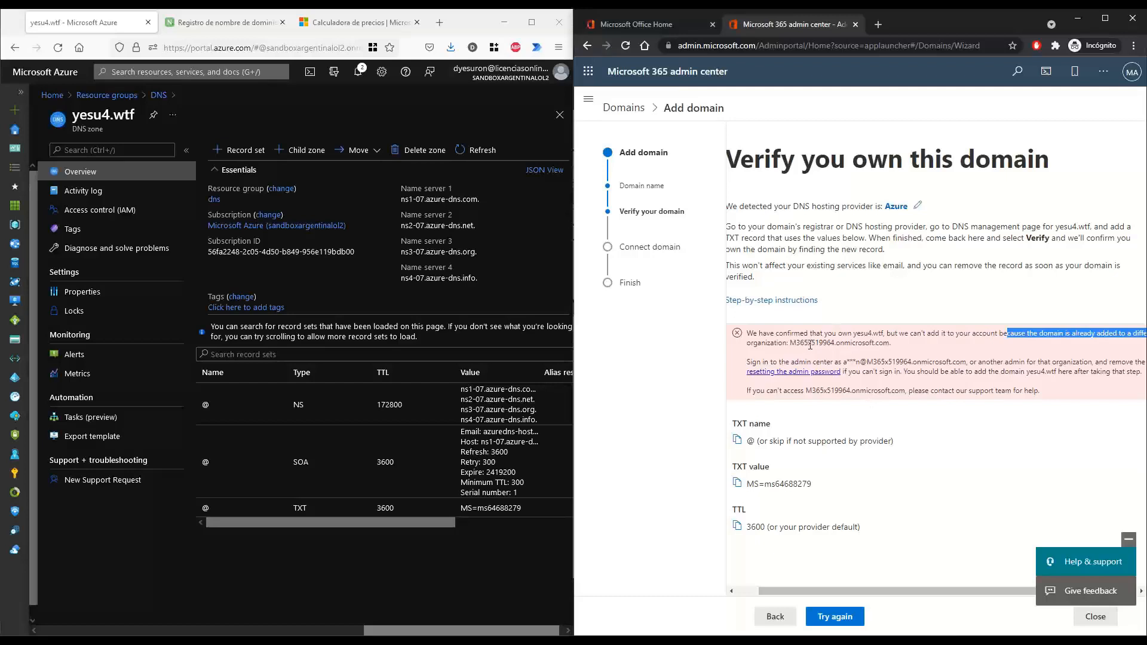
left_click_drag(810, 344, 825, 343)
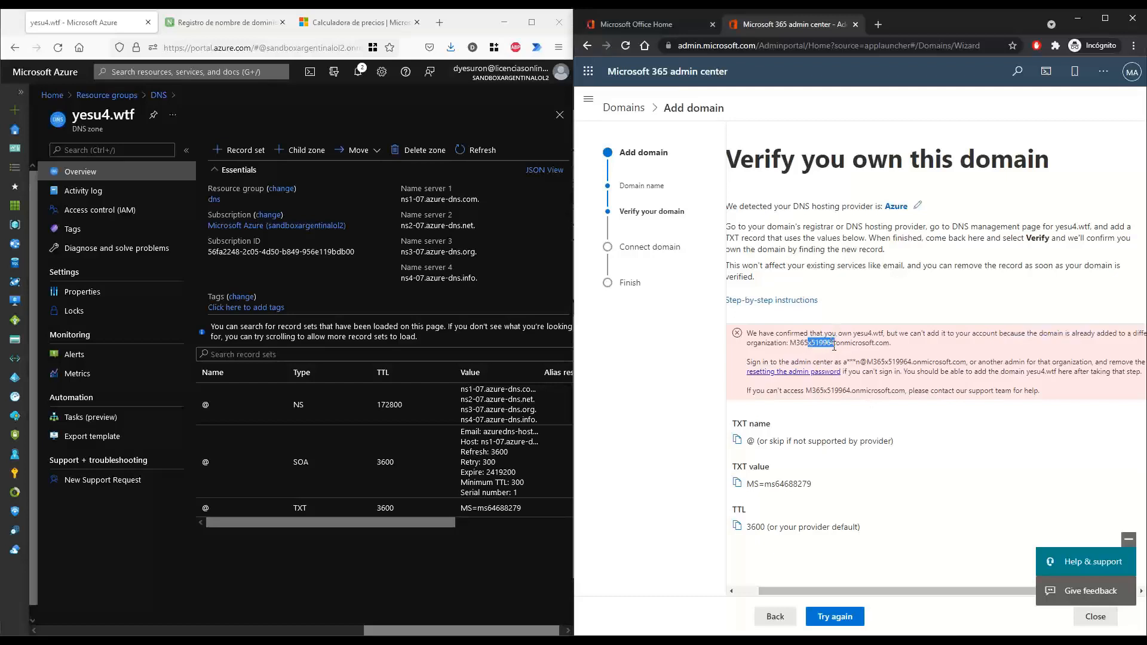
double_click(822, 344)
left_click(526, 642)
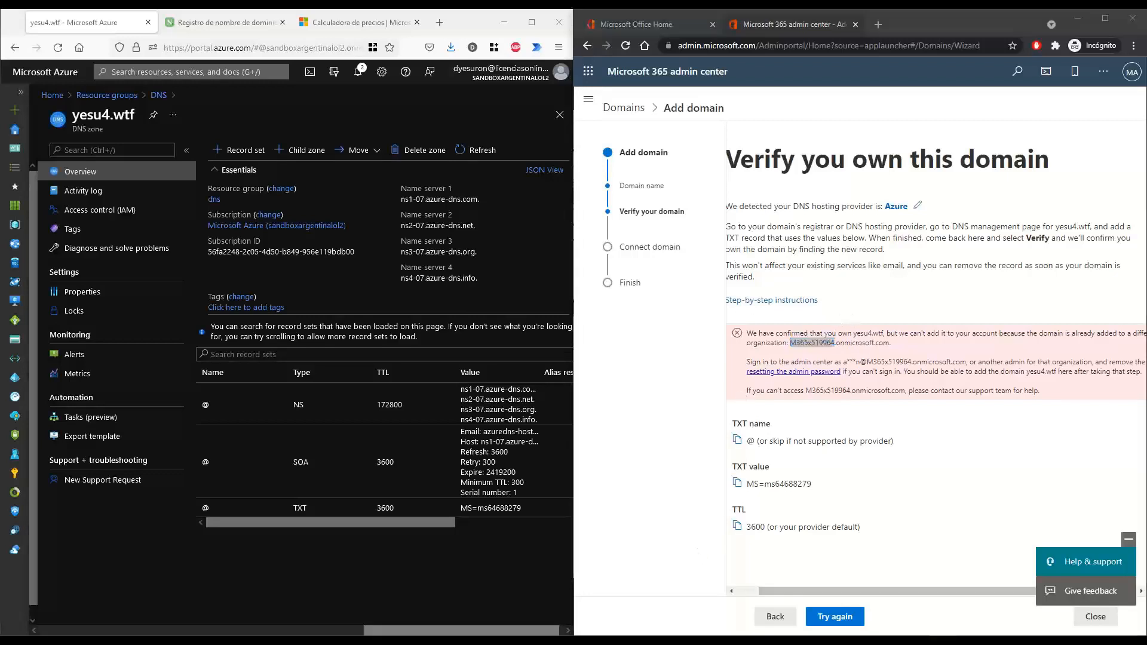
Load demos.microsoft.com in a new tab and tear it into its own window on the left
left_click(441, 28)
type("demos.microsoft.com/")
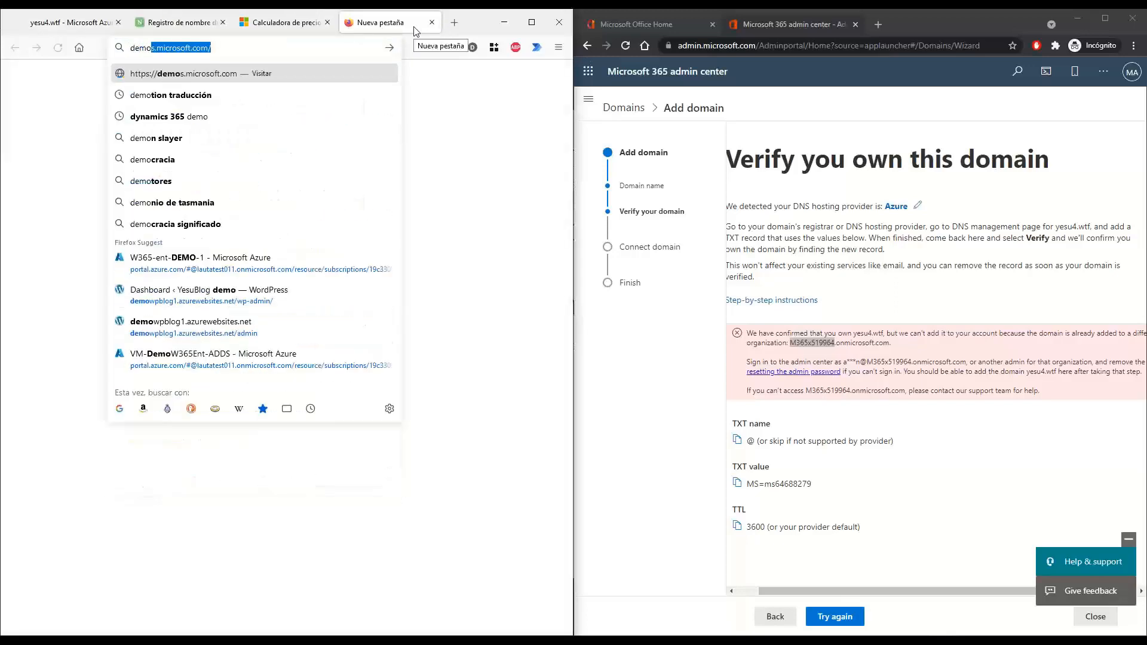
key("Return")
left_click_drag(401, 28, 386, 184)
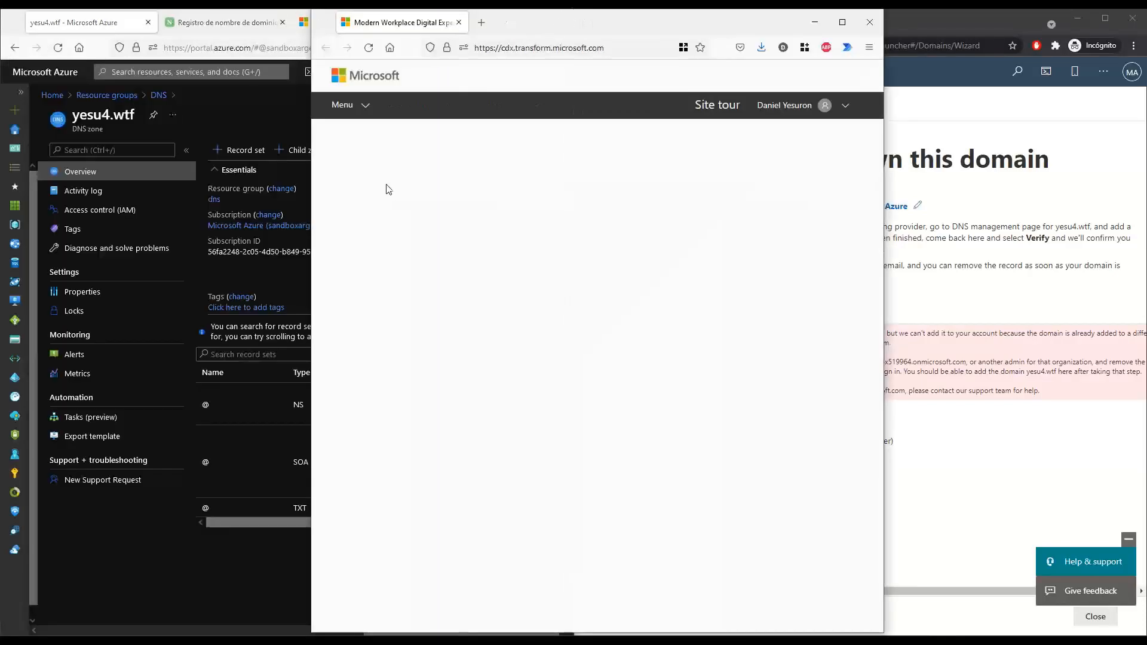
left_click_drag(607, 34, 412, 47)
double_click(411, 46)
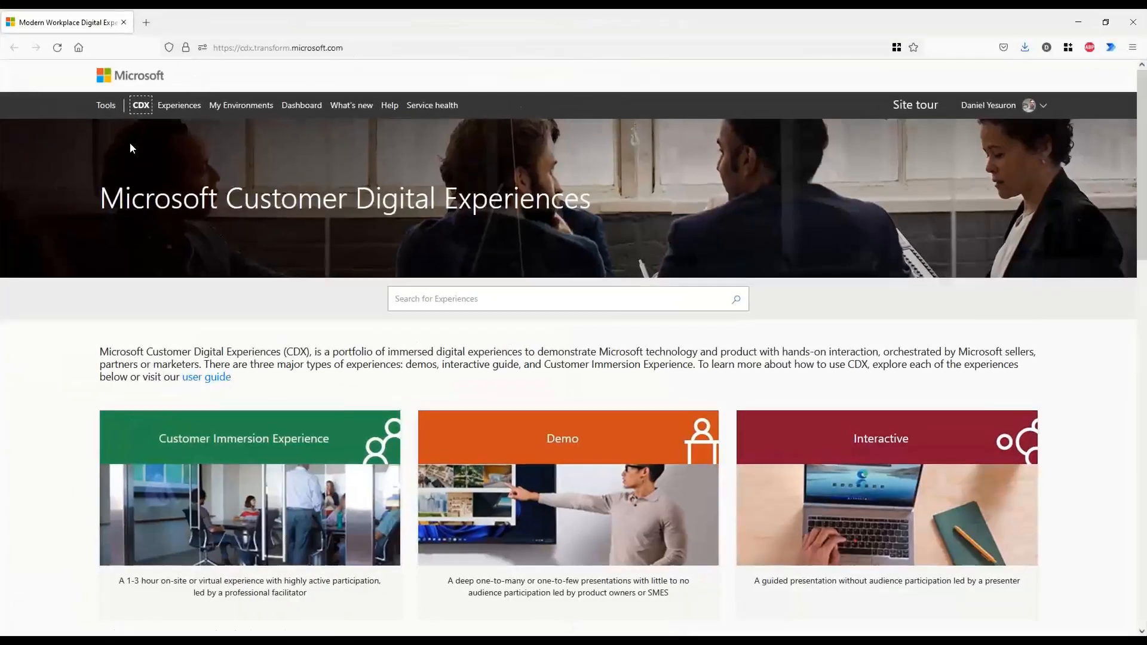
Open My Environments beside the admin center and review the five M365 Enterprise tenants
left_click(229, 106)
left_click_drag(562, 38, 283, 30)
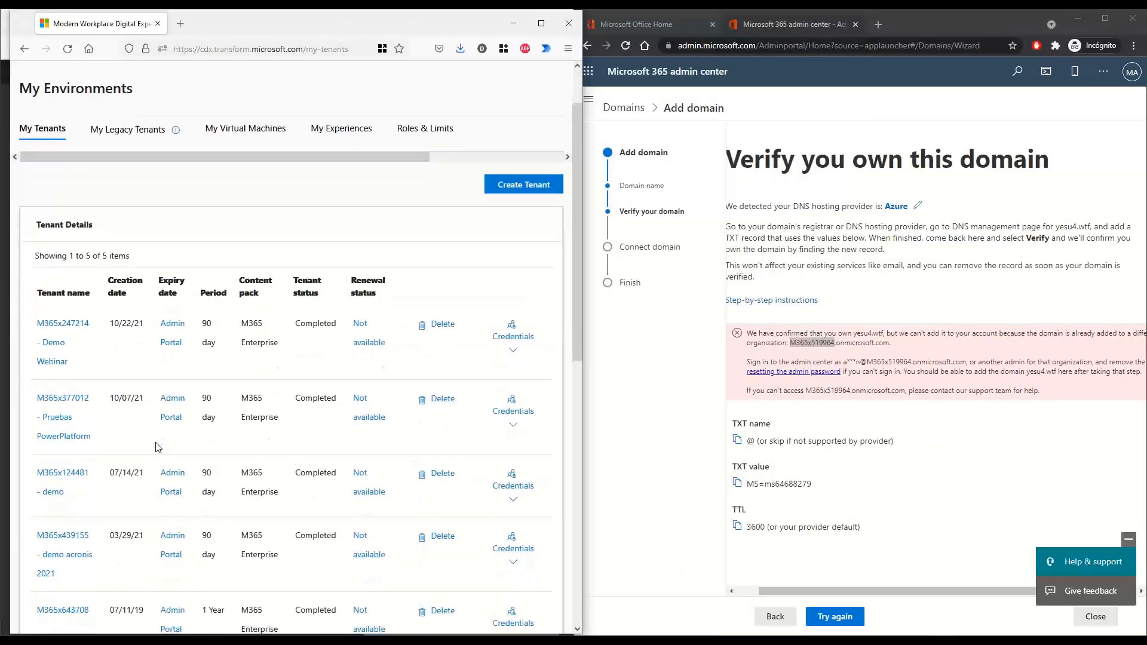
scroll(141, 437, "down", 2)
left_click(65, 382)
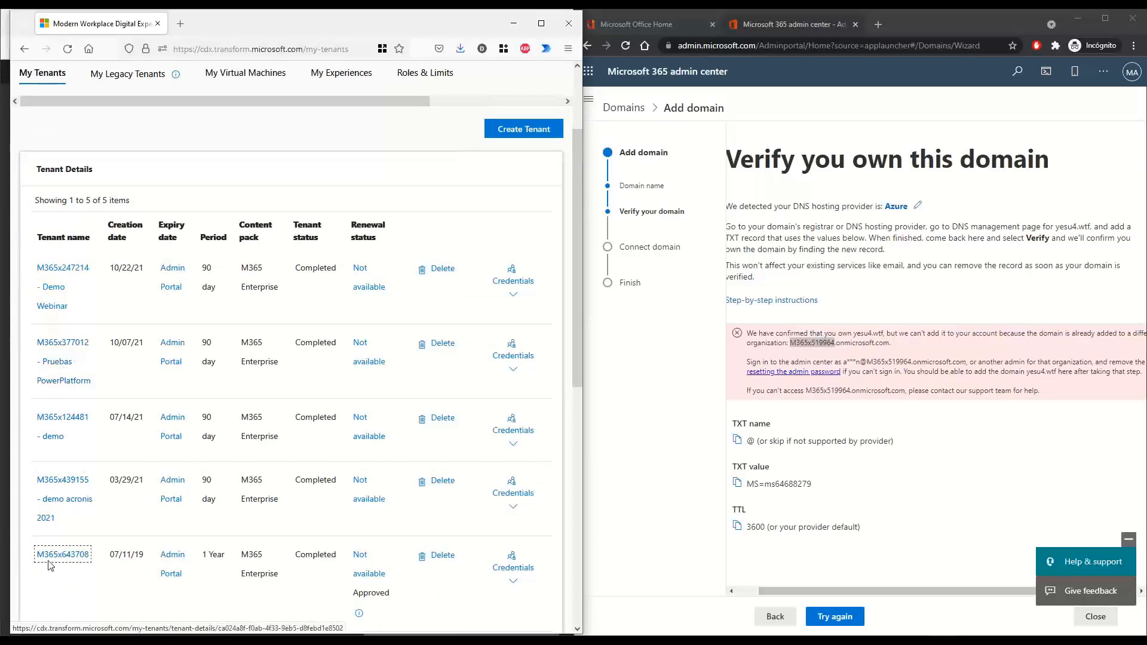
scroll(190, 505, "down", 2)
scroll(186, 507, "up", 2)
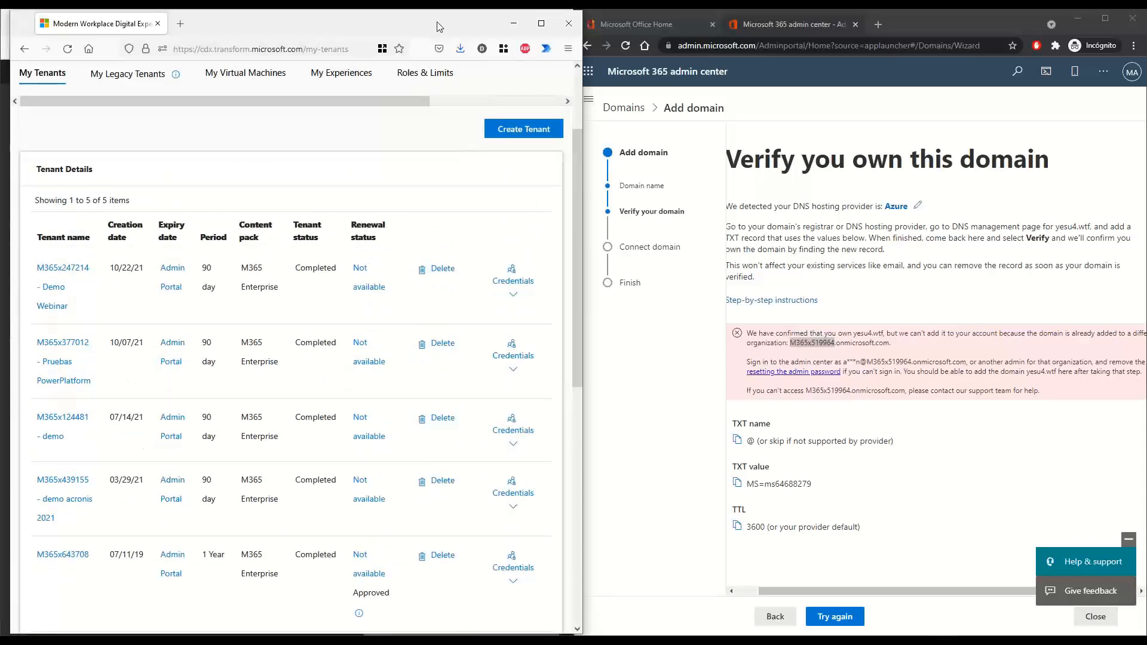
mouse_move(439, 27)
left_mouse_down()
mouse_move(492, 66)
mouse_move(412, 45)
mouse_move(428, 36)
left_mouse_up()
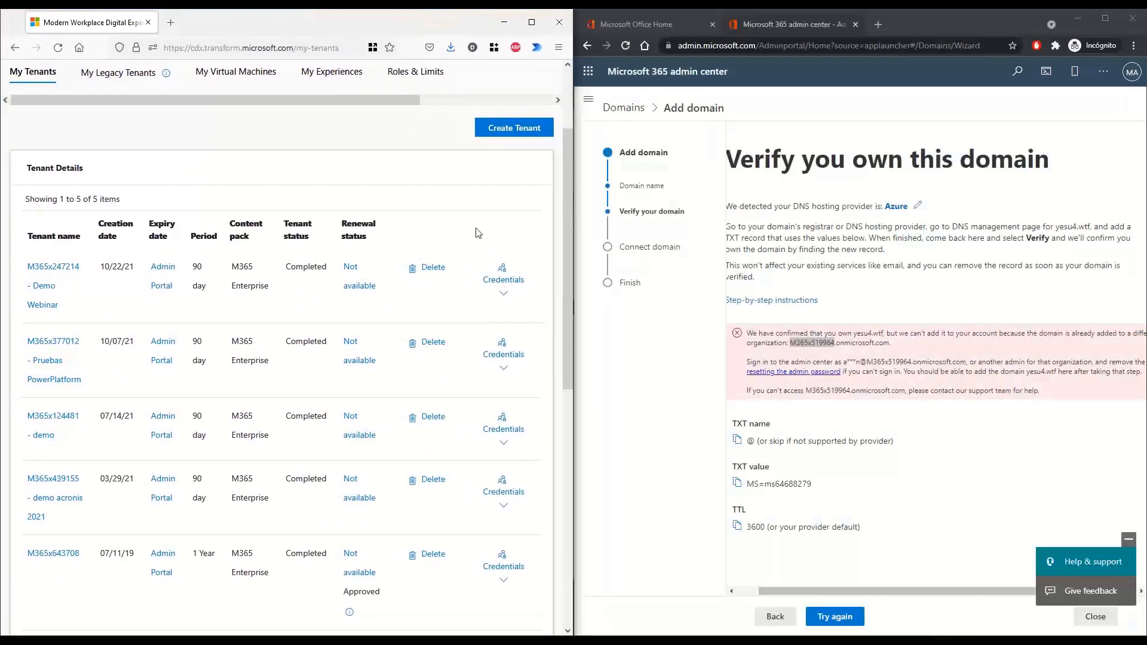
Select the other organization's admin domain shown in the admin center's domain error
left_click(911, 346)
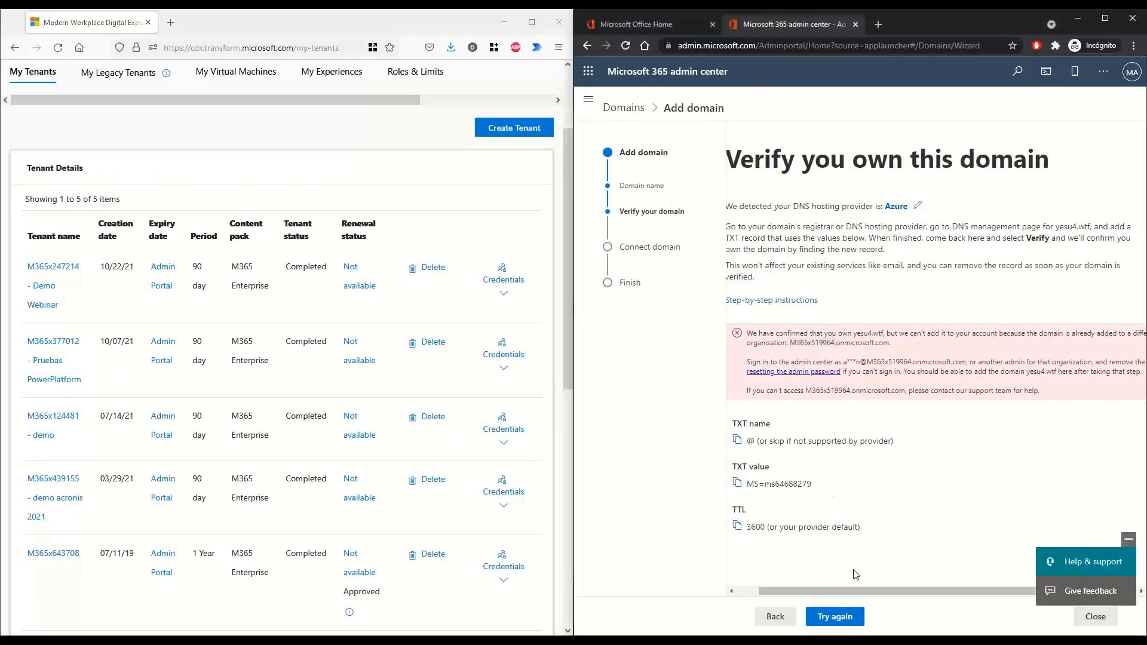
mouse_move(856, 592)
left_mouse_down()
mouse_move(901, 583)
mouse_move(839, 592)
mouse_move(906, 594)
mouse_move(854, 597)
left_mouse_up()
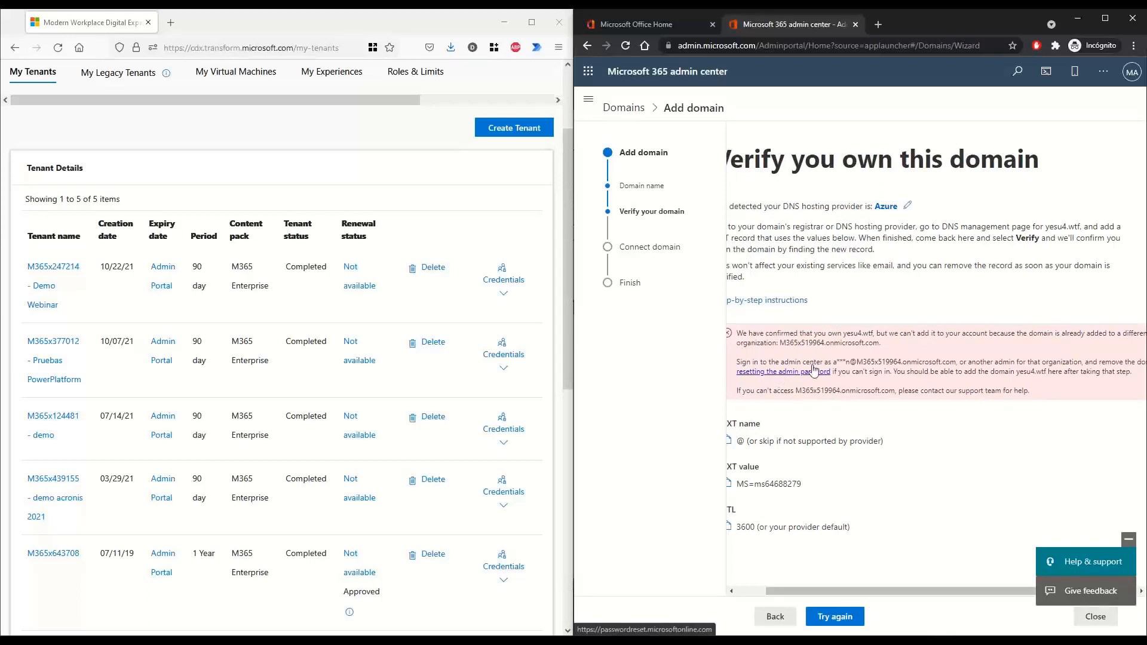
left_click_drag(956, 361, 857, 362)
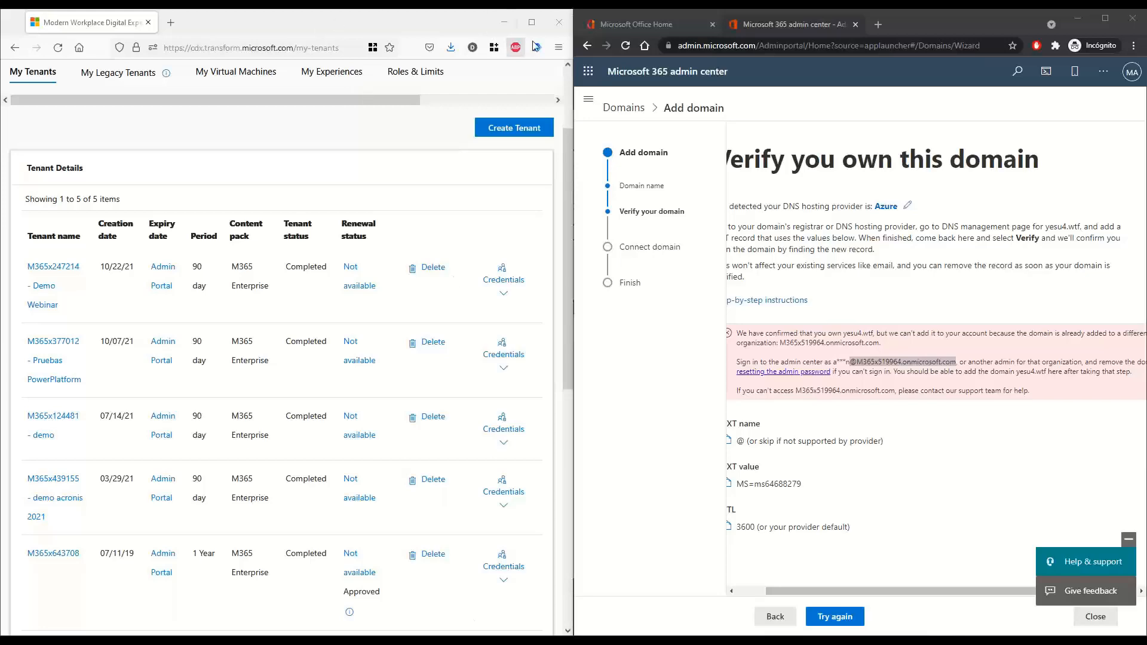
Open a new private window and go to the portal.office.com sign-in page
left_click(557, 47)
left_click(459, 137)
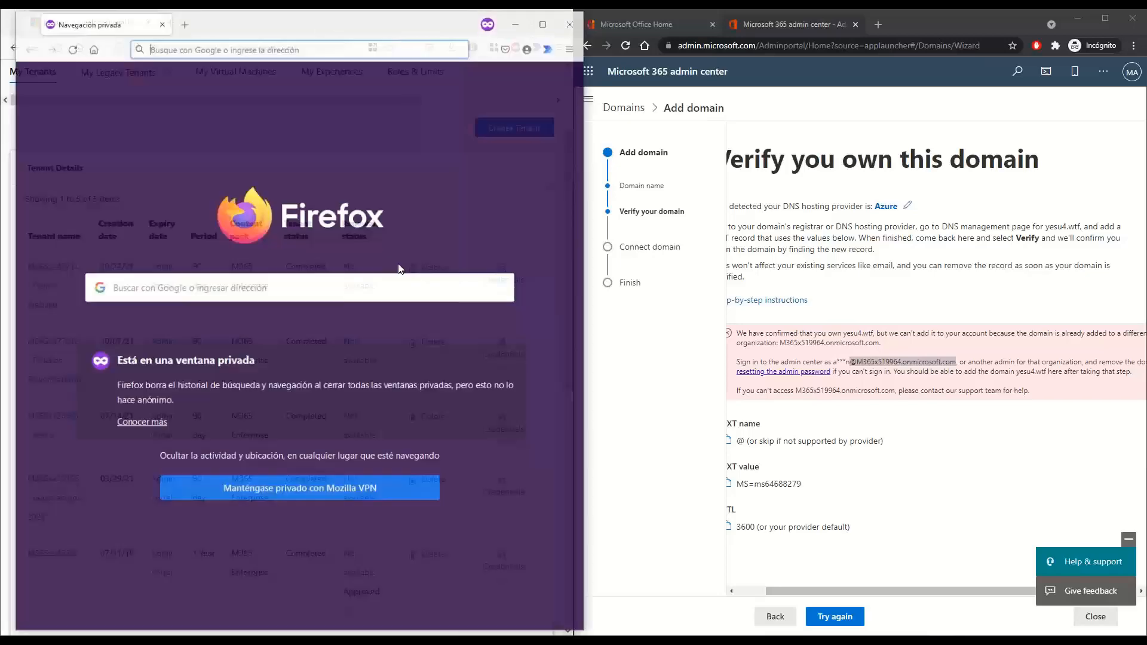
left_click(179, 48)
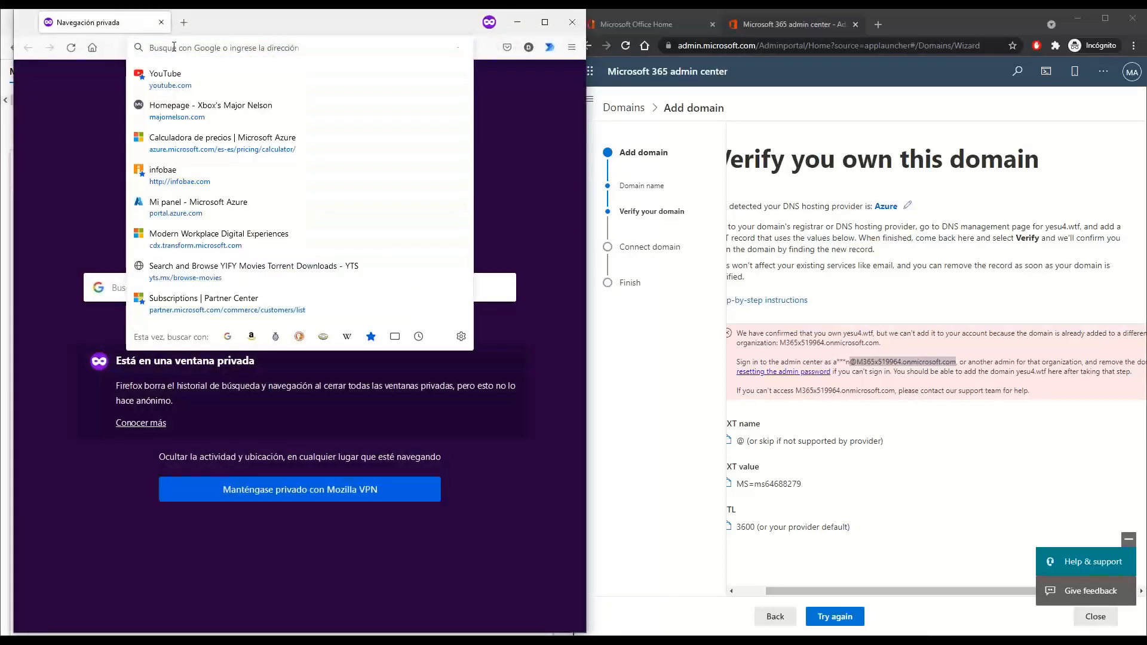
type("@M365x519964.onmicrosoft.com")
left_click_drag(285, 46, 113, 54)
key("ctrl+c")
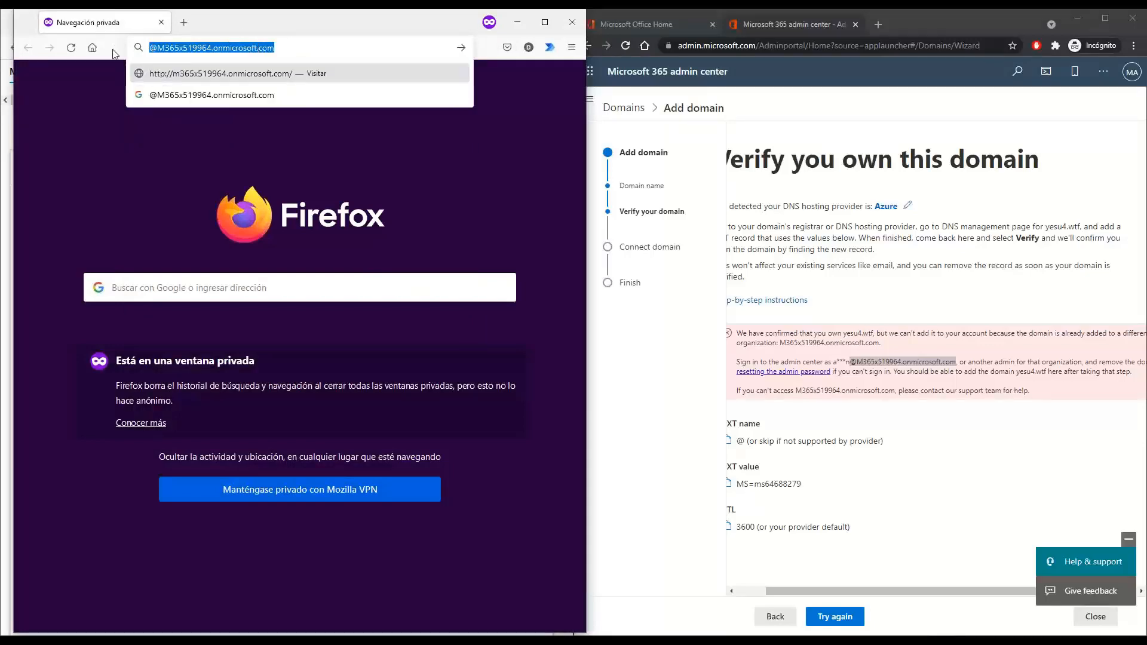
type("portal.office.")
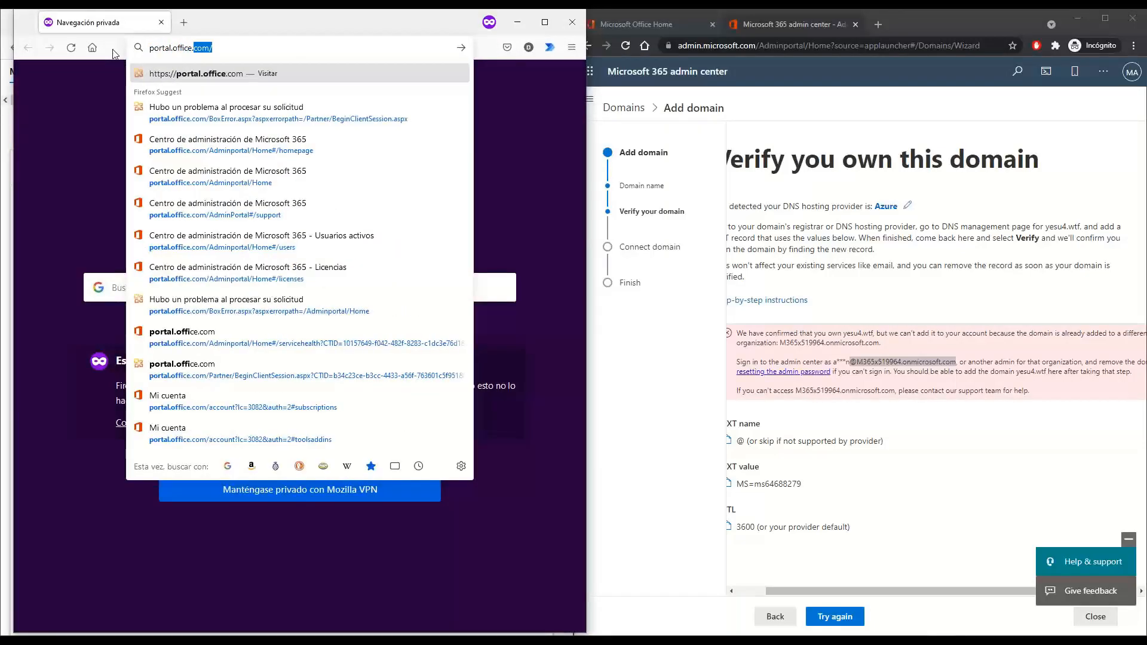
key("Return")
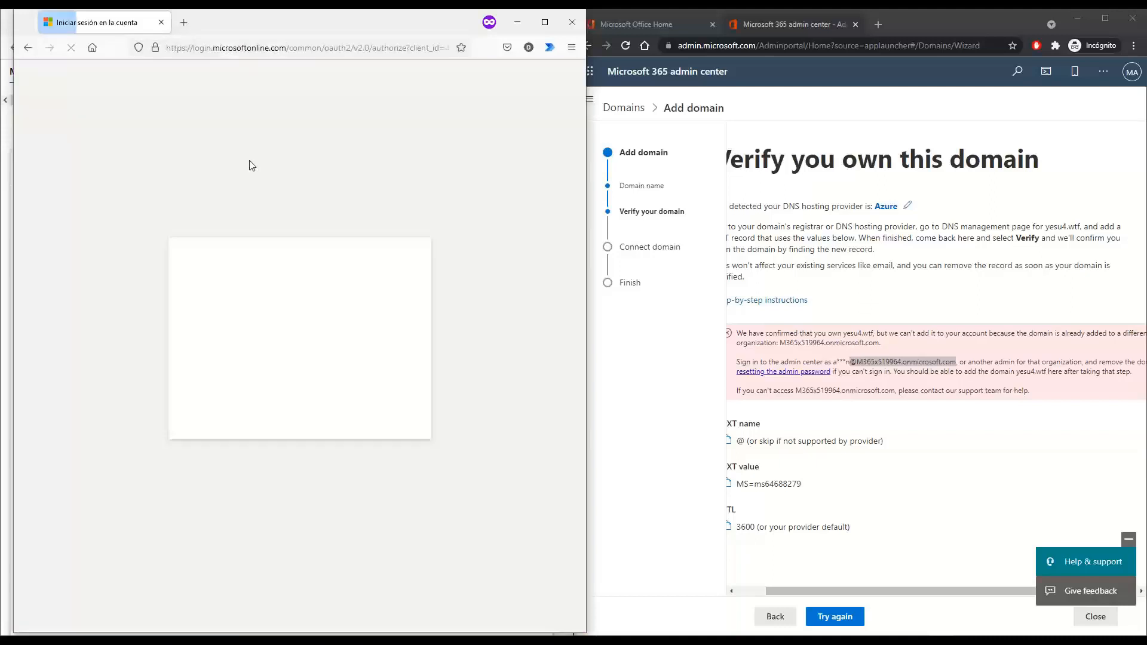
Enter the tenant admin's e-mail address and continue to the password prompt
left_click(193, 301)
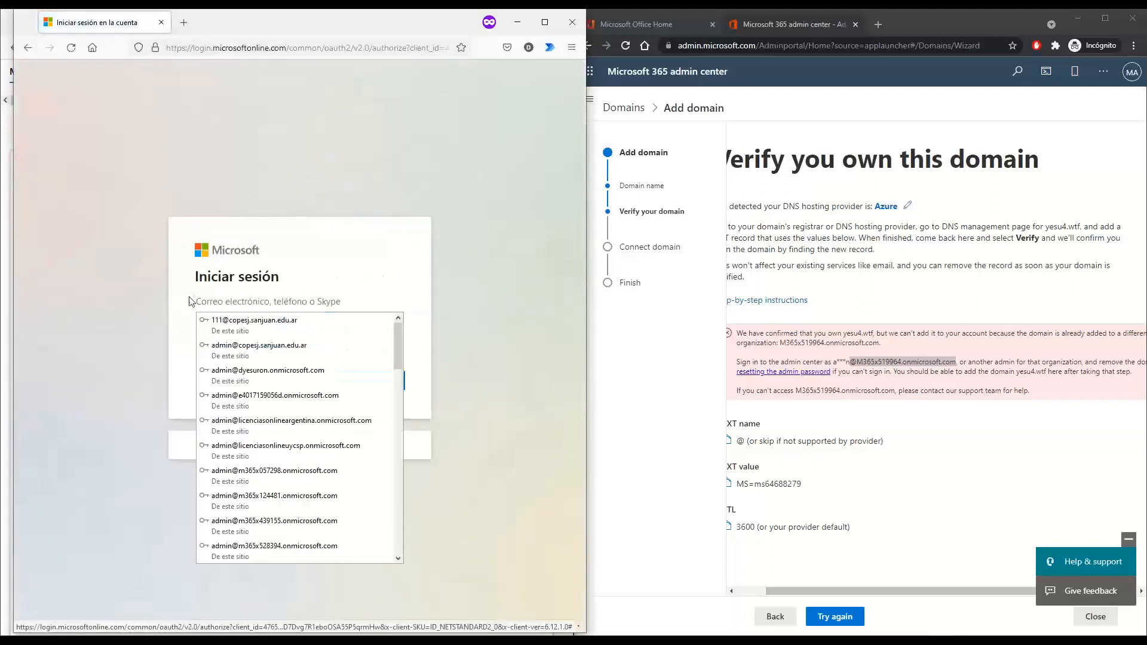
key("ctrl+v")
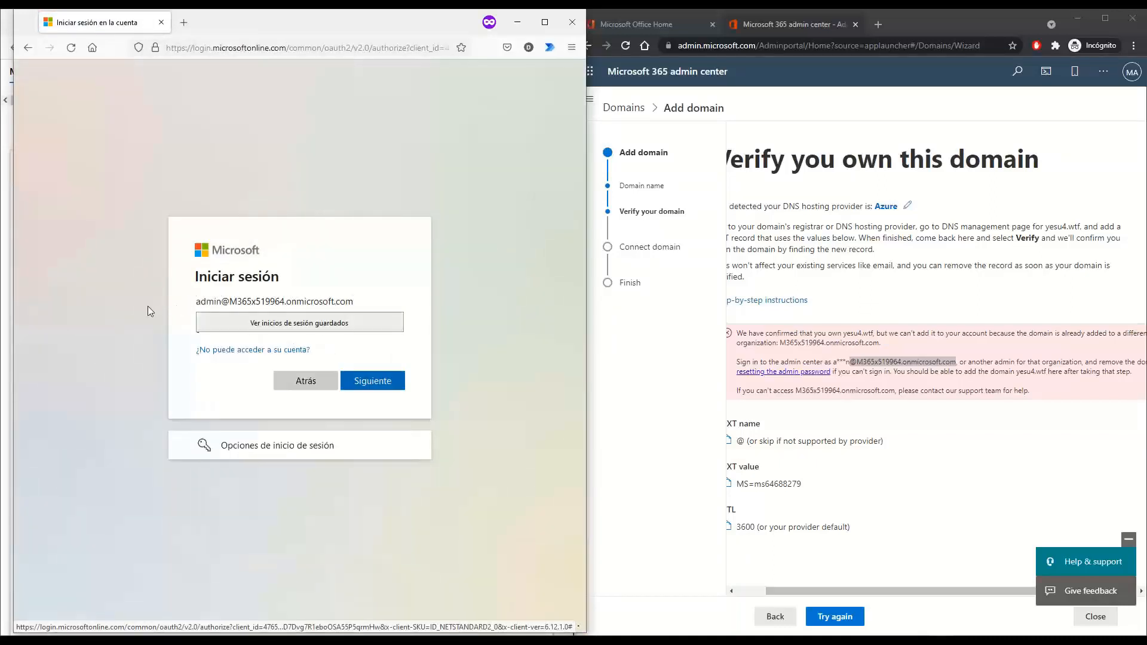
left_click(379, 384)
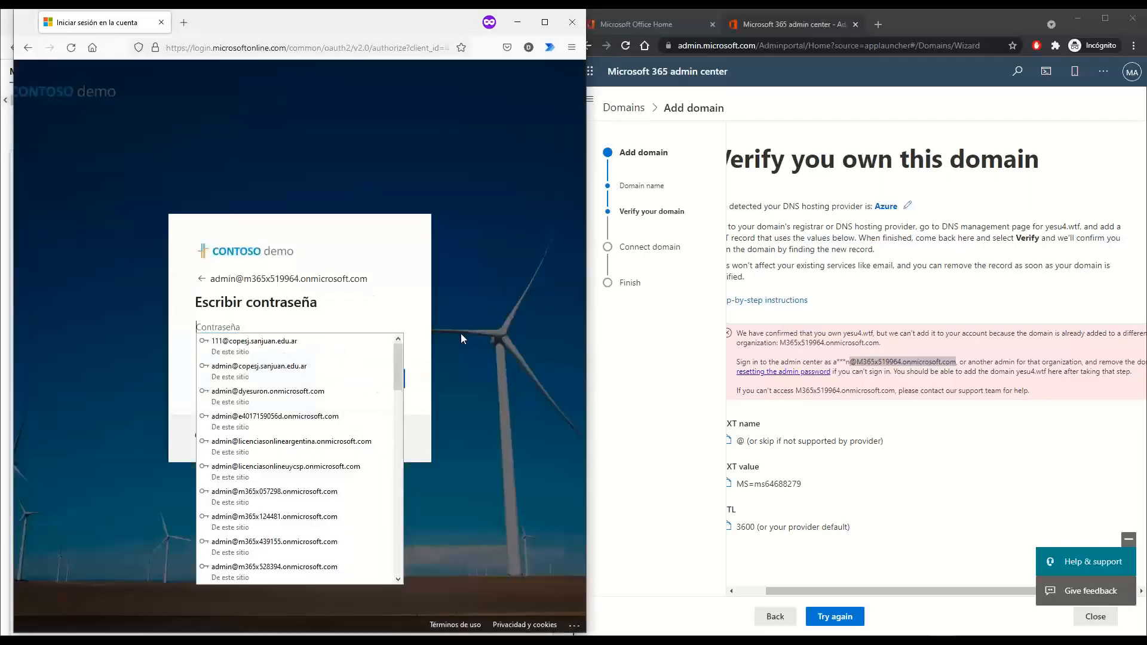
left_click(442, 334)
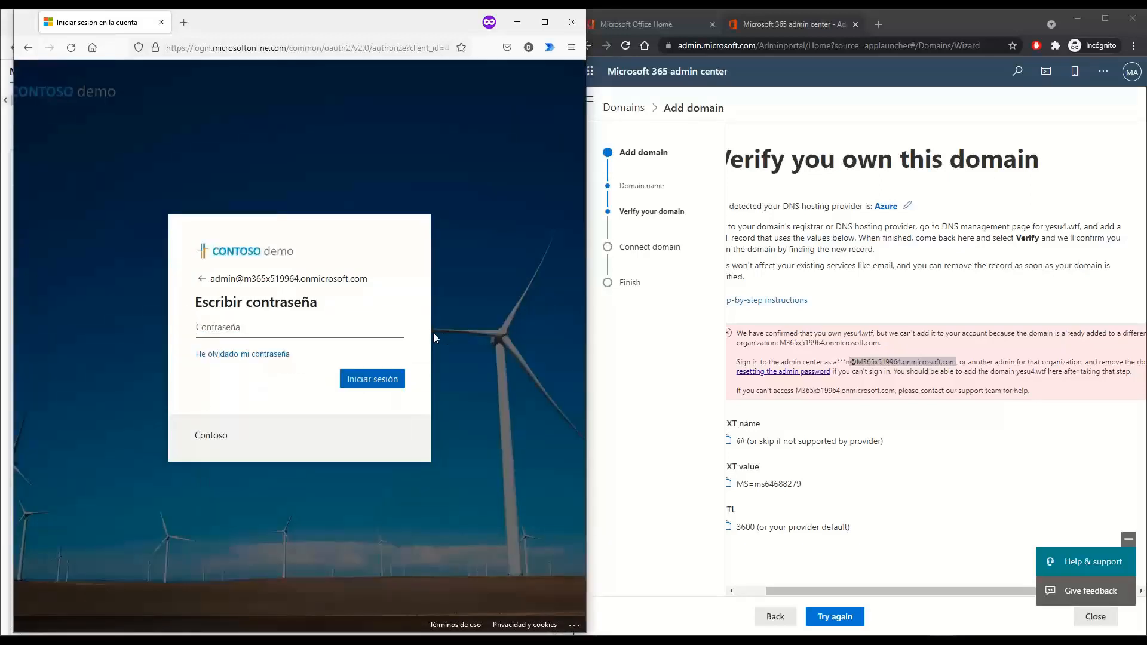
Copy the password-reset link and open a new private tab for it
right_click(762, 376)
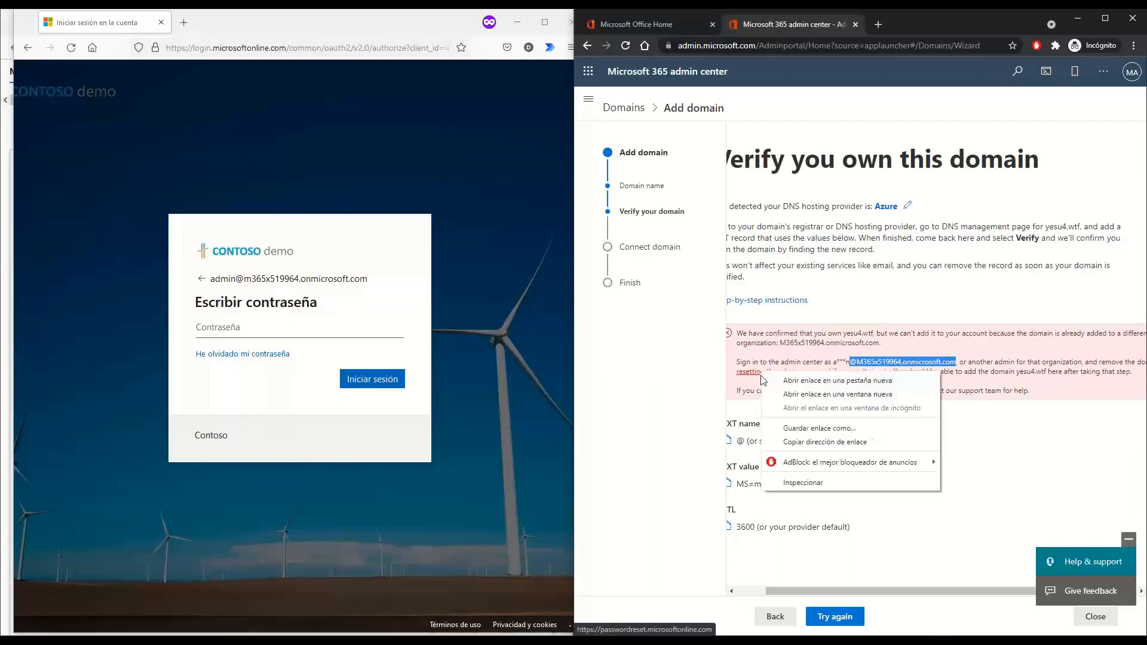
left_click(814, 442)
left_click(184, 22)
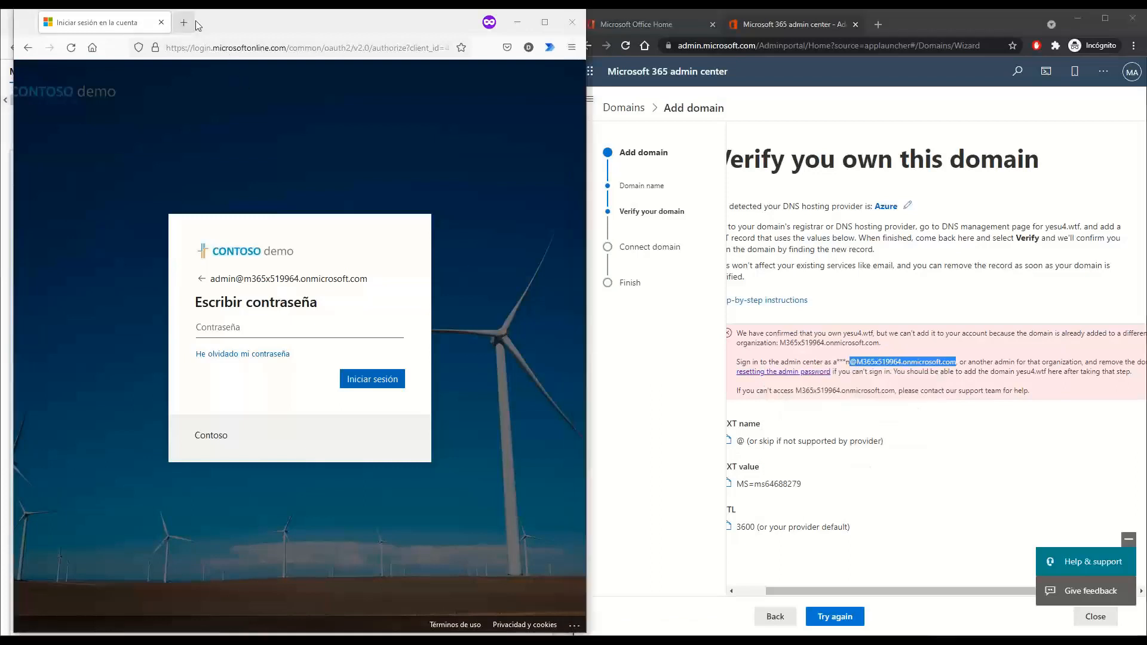
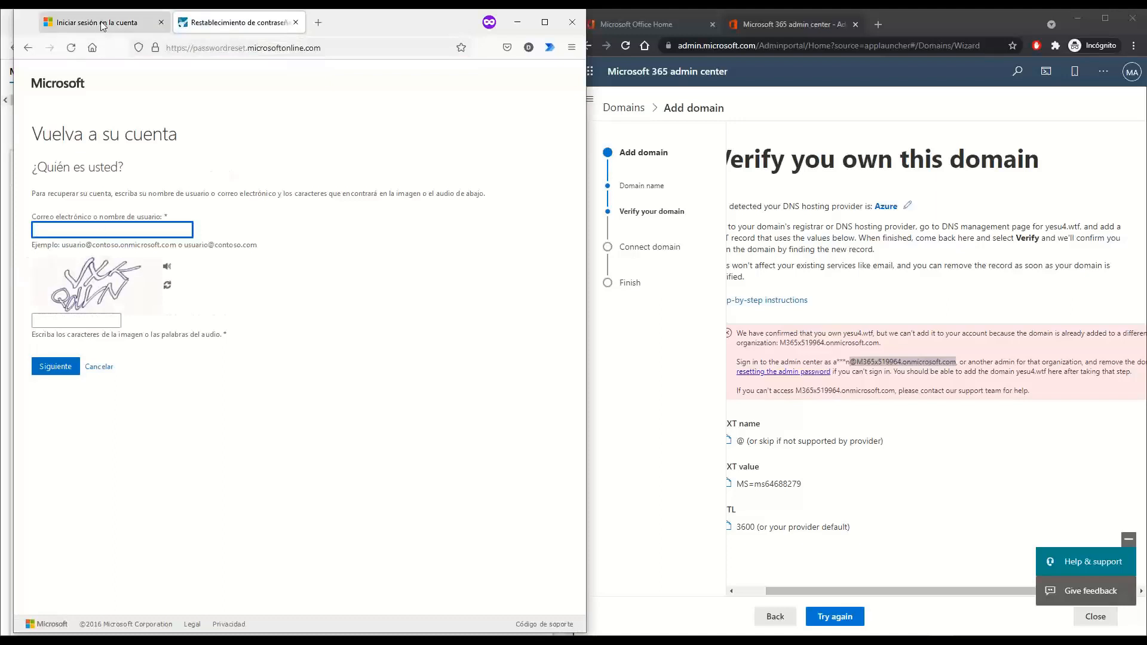
Paste the admin sign-in address into the recovery form, enter the captcha and submit
left_click_drag(378, 285, 210, 279)
key("ctrl+c")
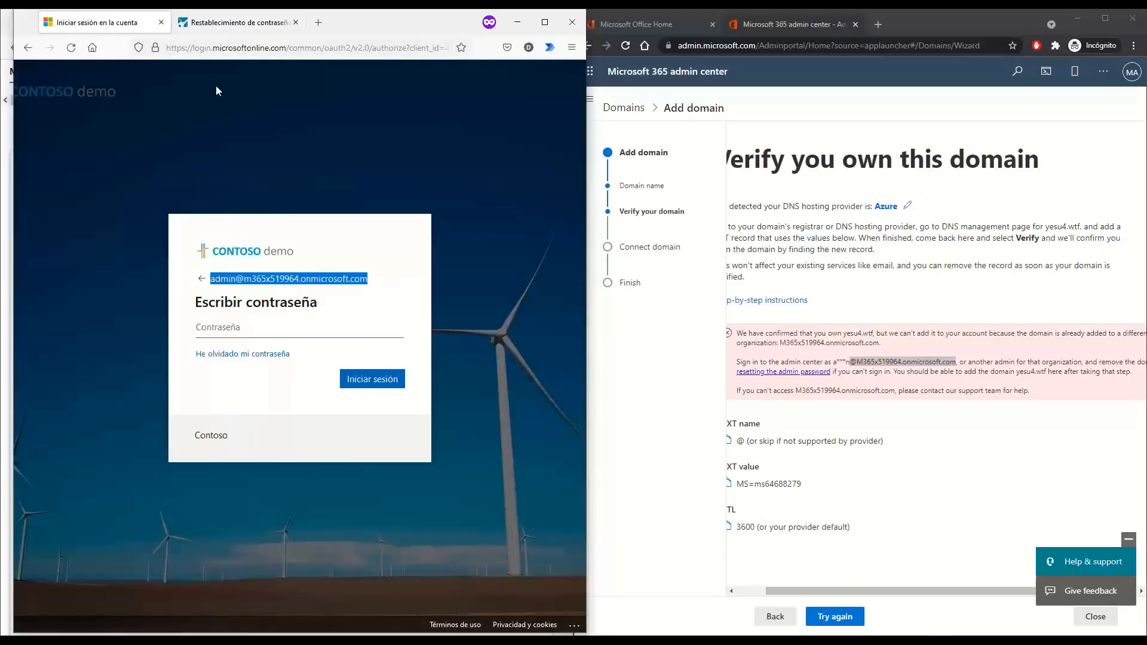
left_click(206, 23)
key("ctrl+v")
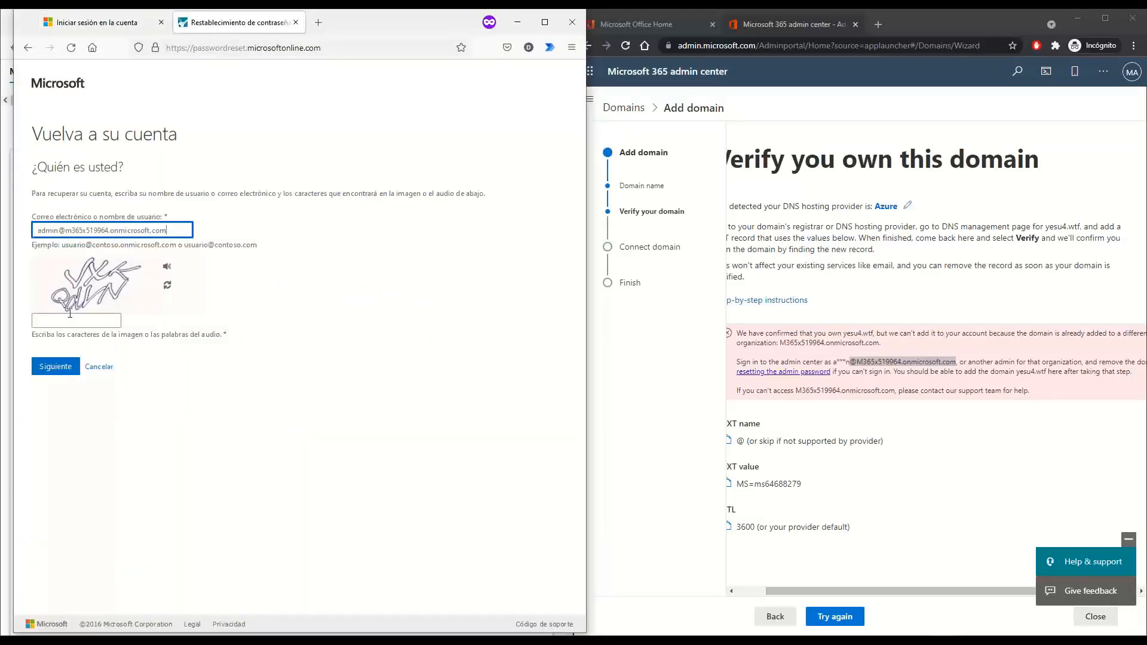
left_click(73, 317)
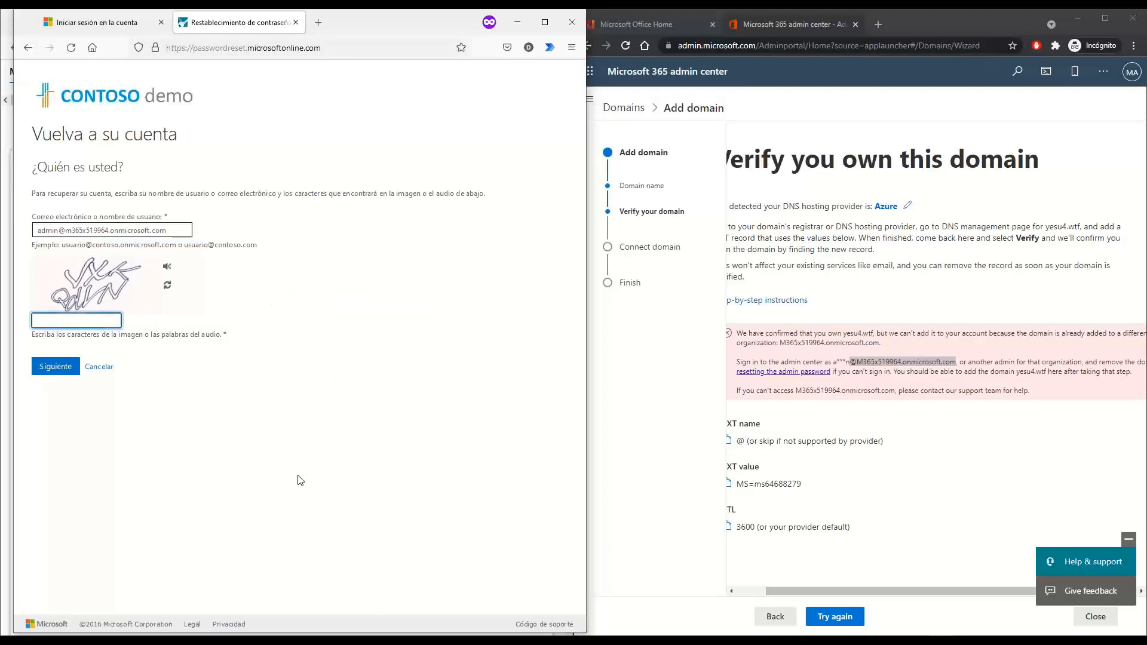
type("v")
type("xk Qdvn")
key("Return")
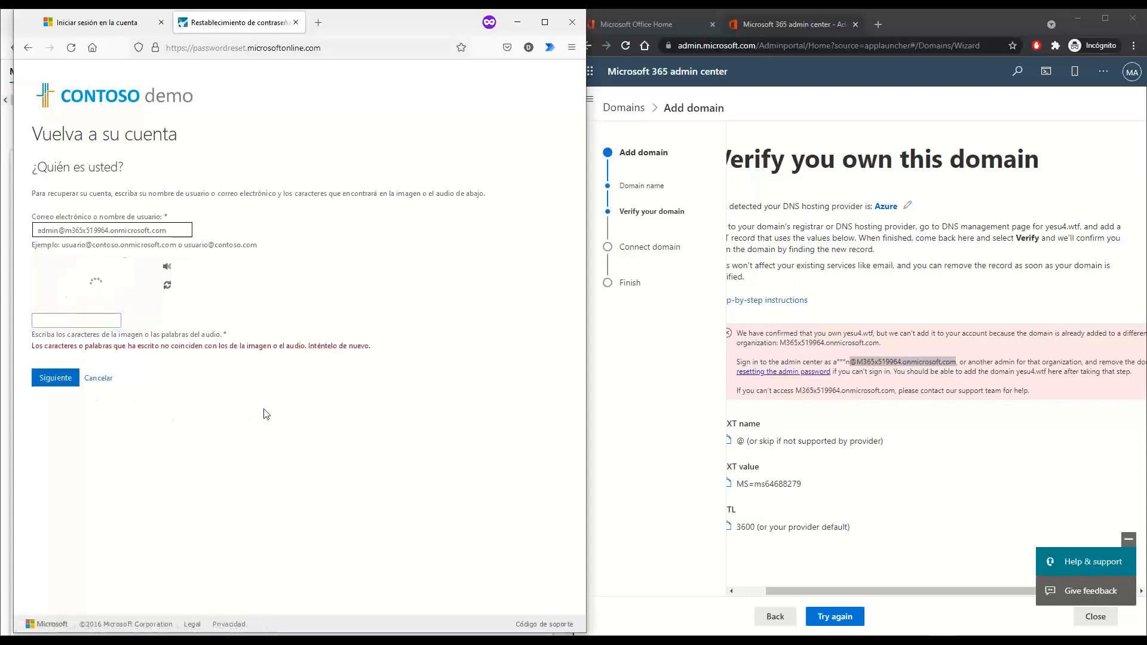
Enter the new captcha characters and resubmit the recovery form
left_click(75, 321)
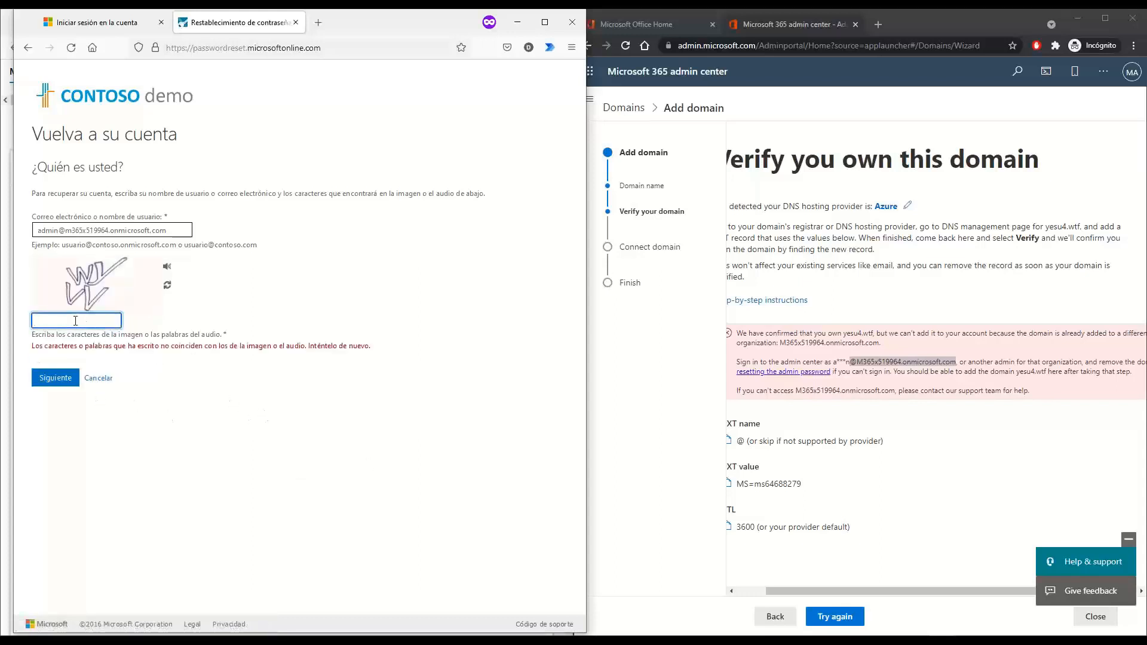
type("WYVV")
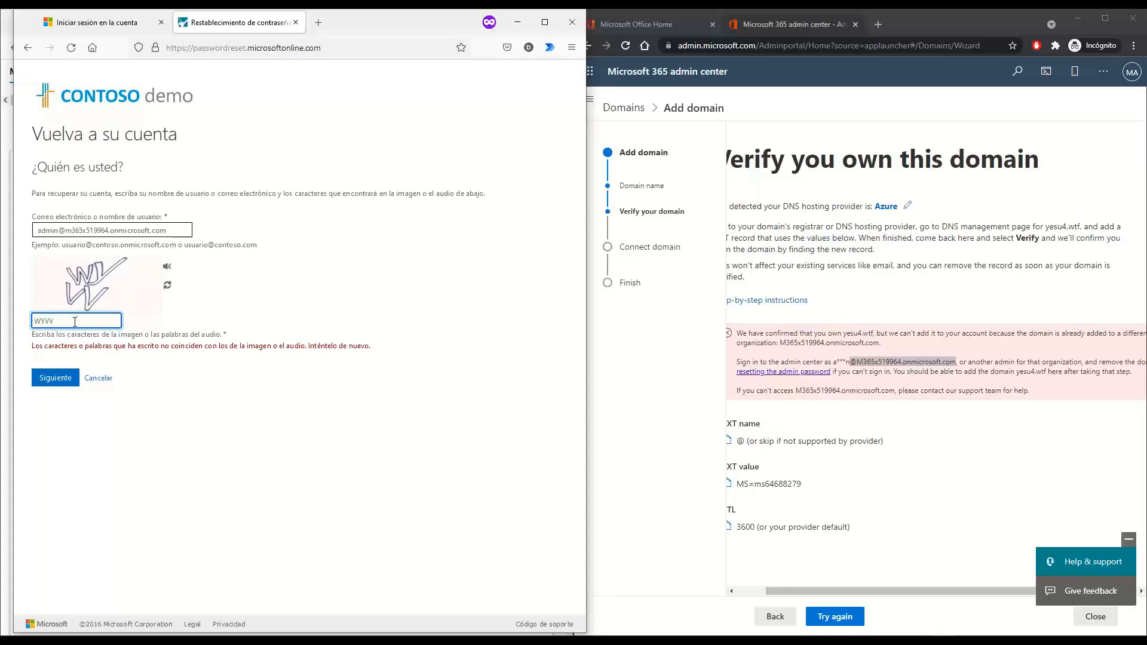
left_click(55, 378)
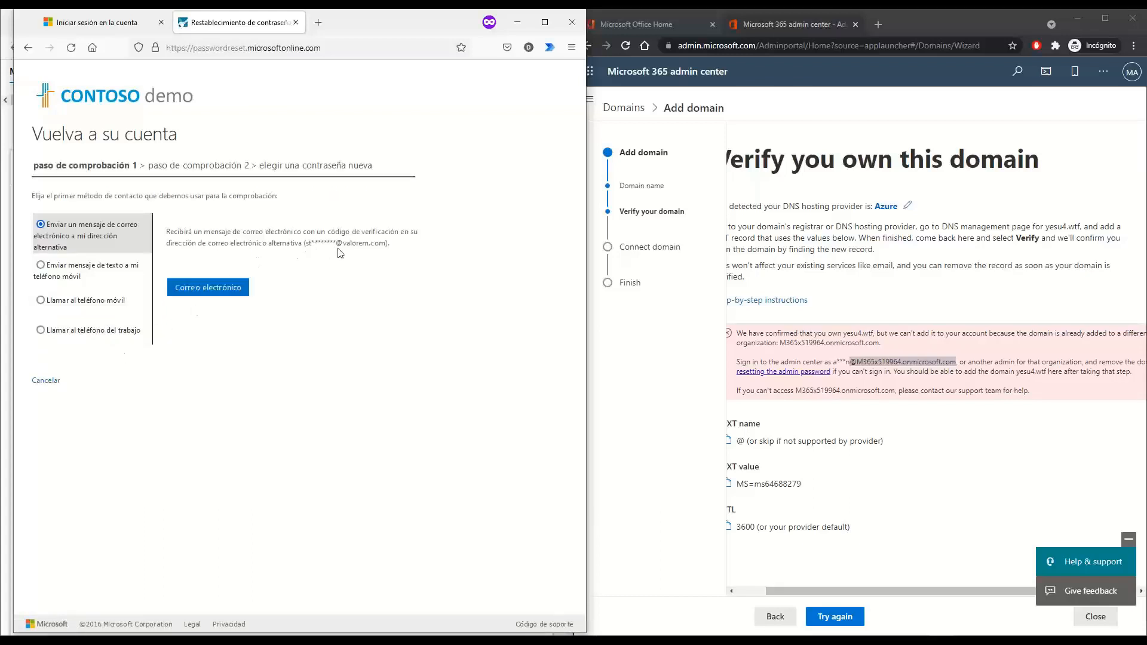
Choose 'Llamar al teléfono móvil' as the verification contact method
left_click(42, 268)
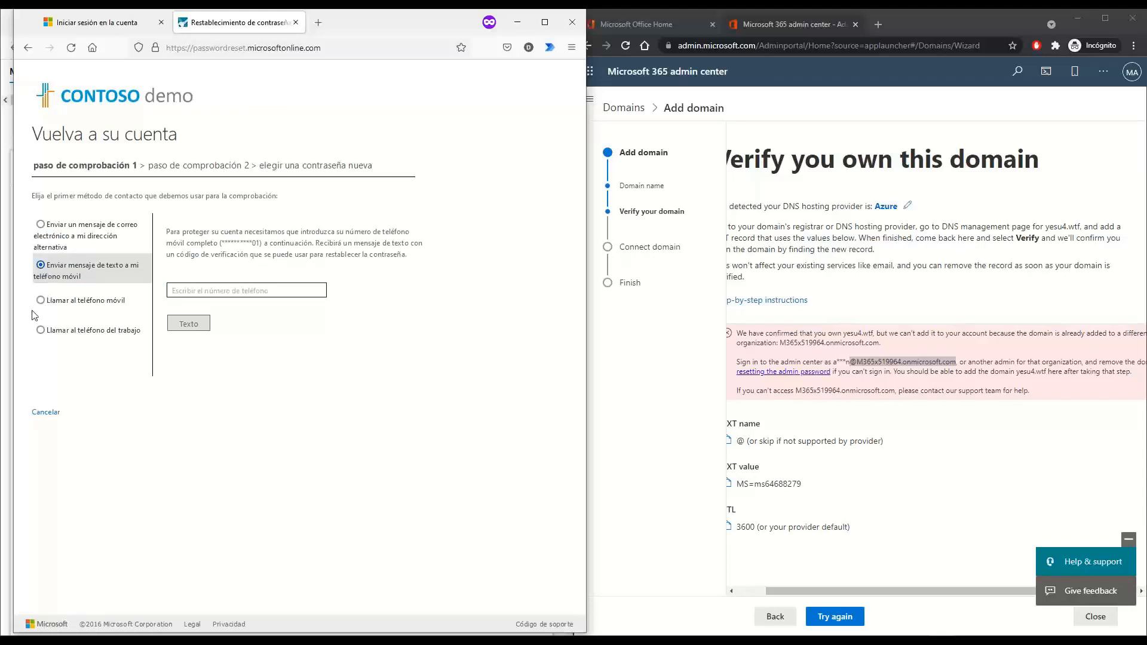
left_click(42, 227)
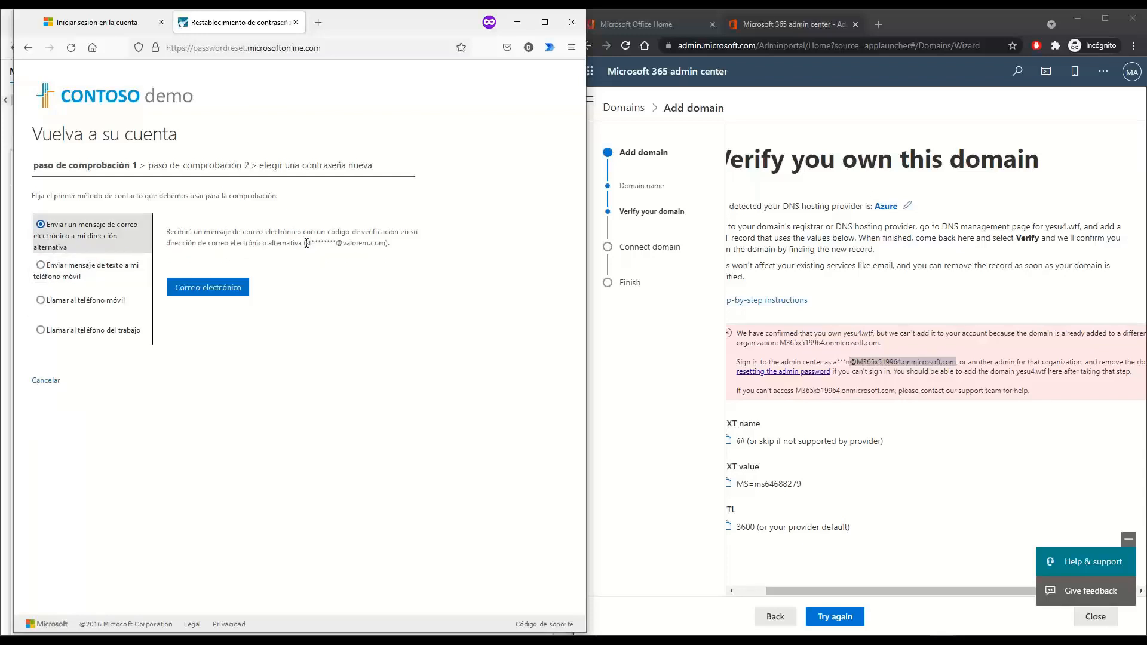
left_click_drag(307, 243, 386, 247)
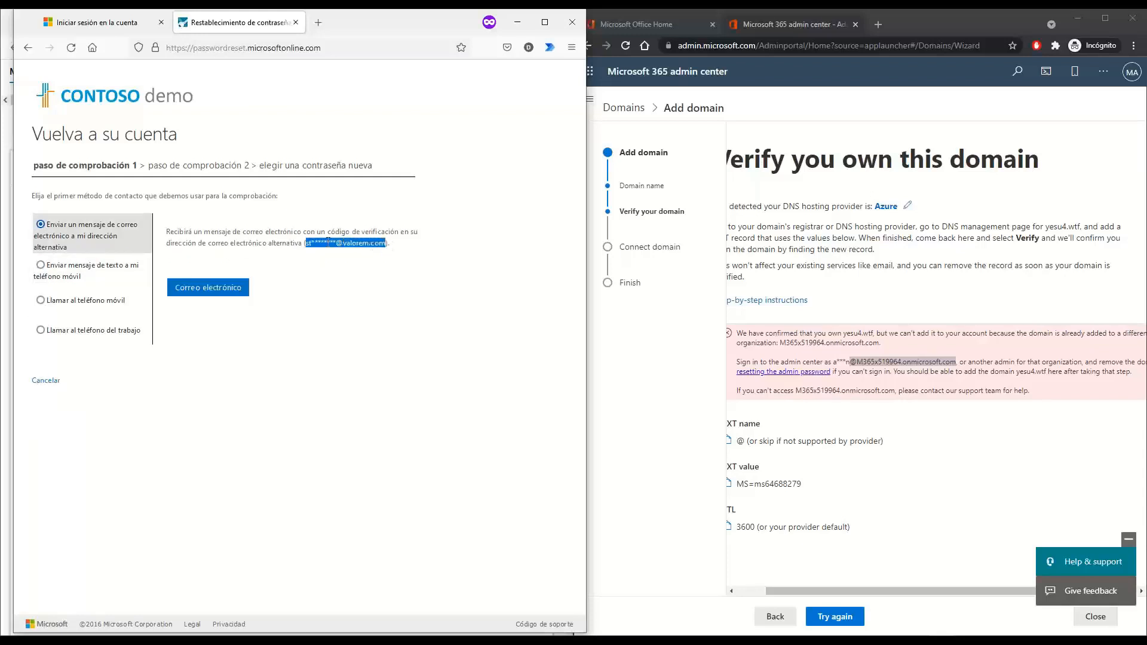
left_click(56, 305)
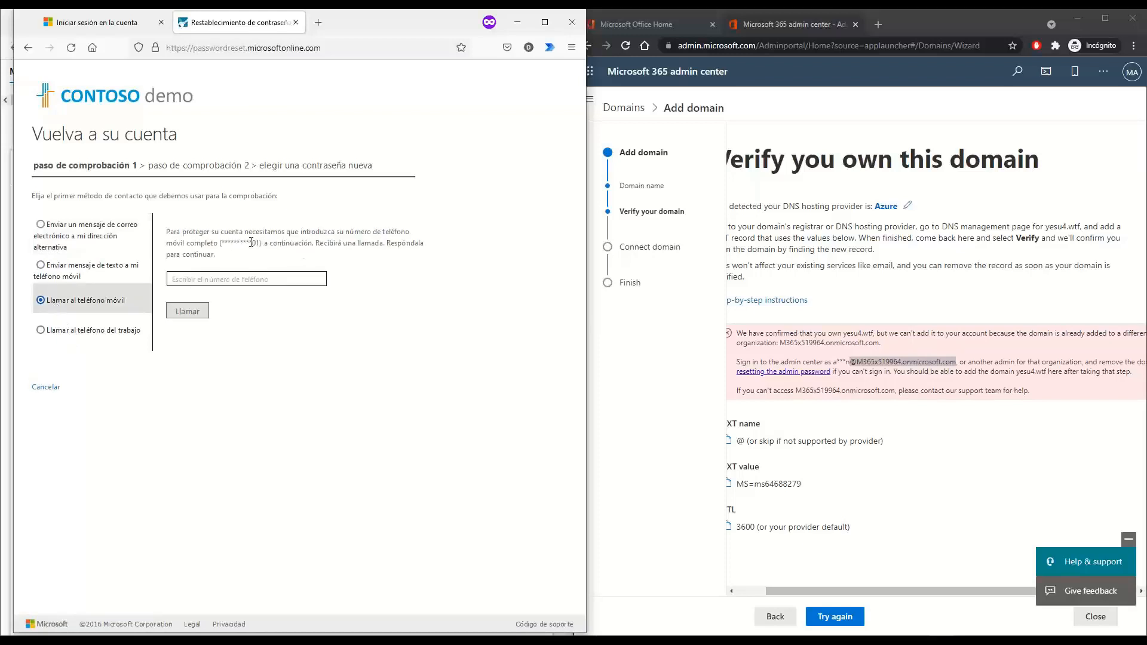
left_click_drag(261, 243, 223, 237)
left_click(264, 241)
left_click_drag(261, 243, 221, 243)
Move the password reset window aside and bring the admin center window forward
left_click_drag(389, 25, 422, 30)
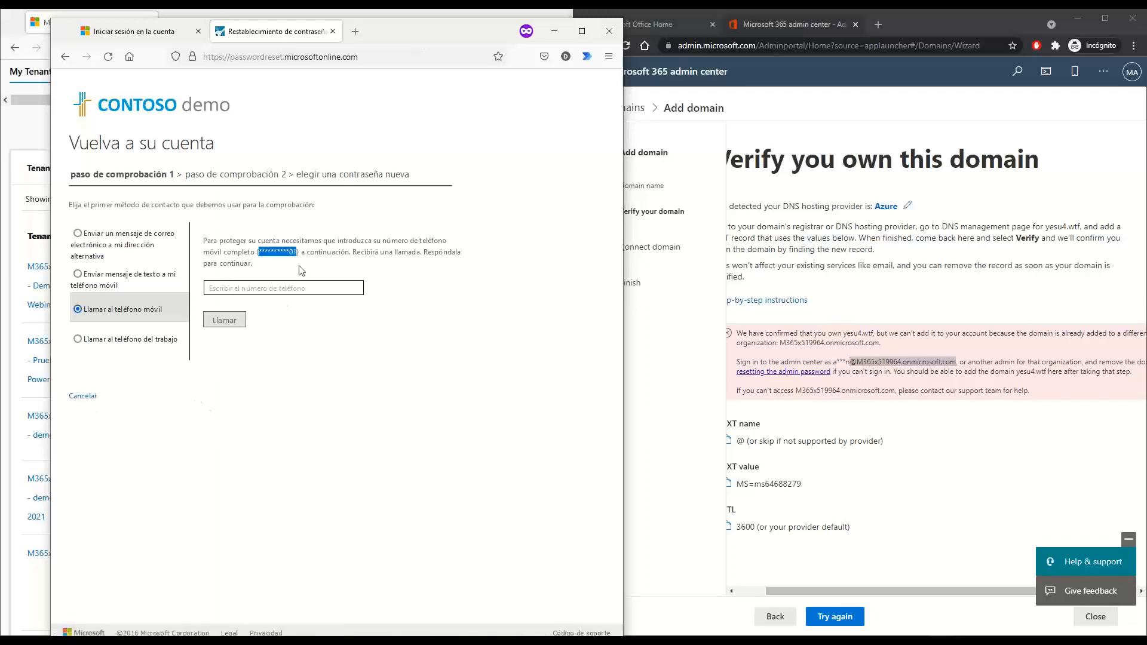
left_click(281, 253)
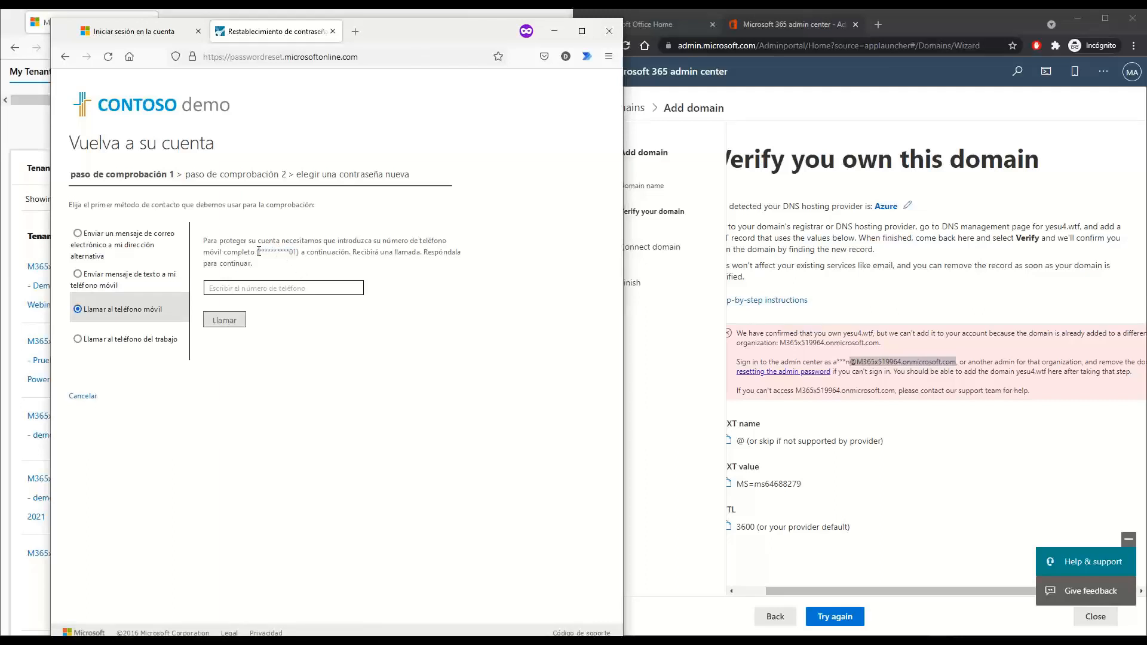
left_click(904, 129)
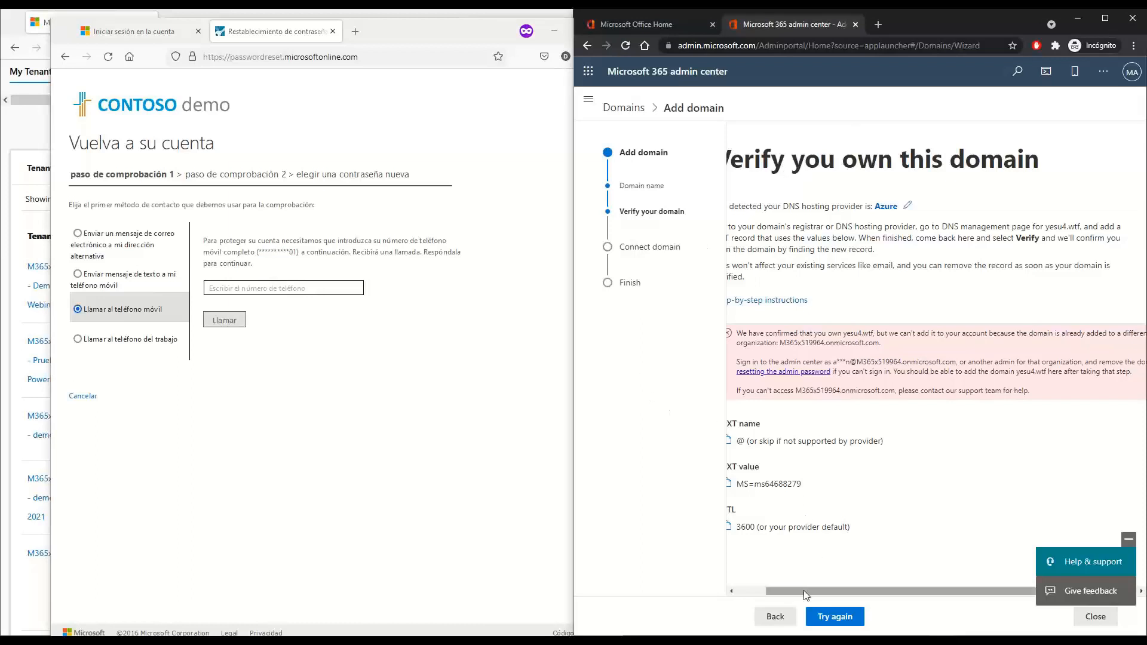
Scroll the admin center left to show yesu4.wtf as Incomplete setup beside the Azure zone
left_click_drag(805, 591, 763, 592)
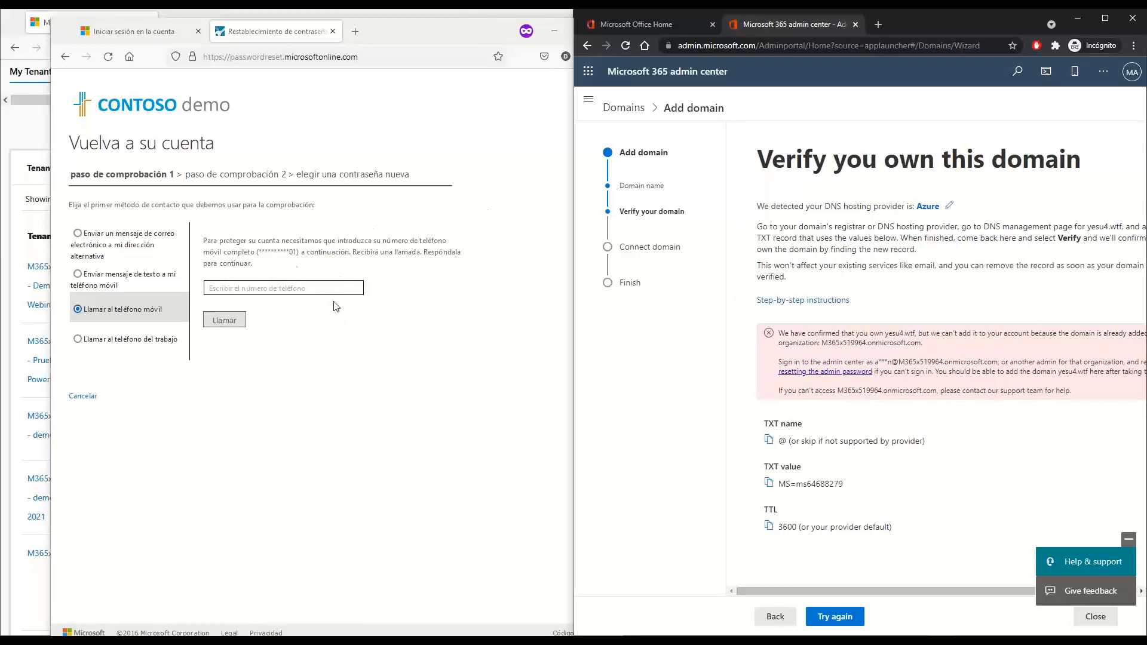
left_click_drag(261, 252, 297, 258)
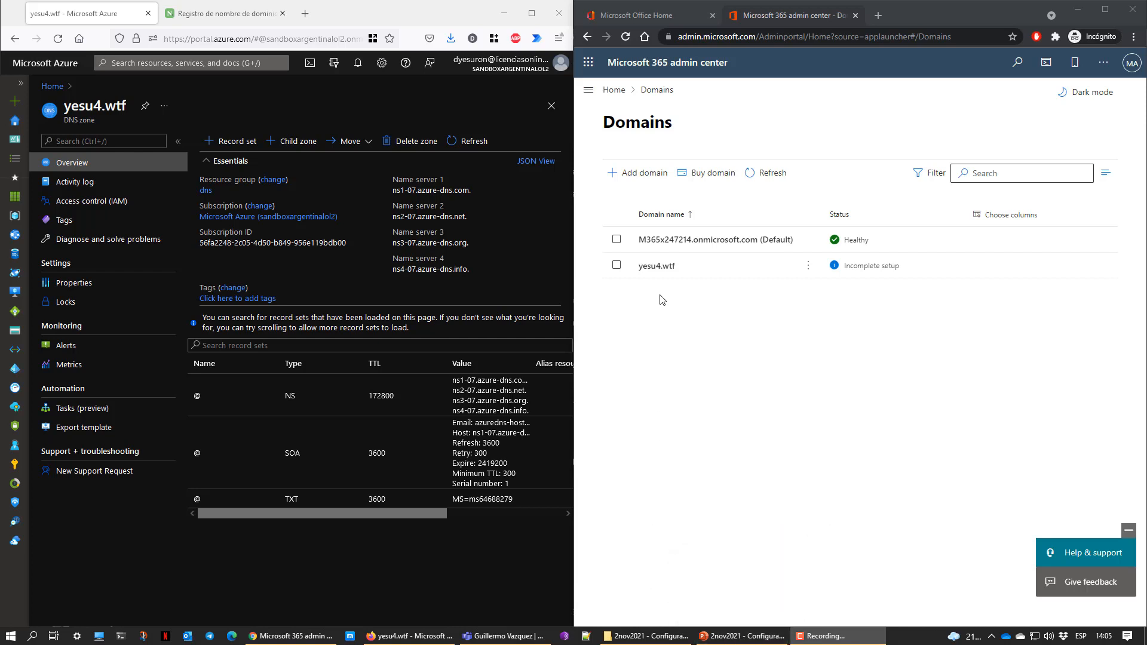
left_click(754, 636)
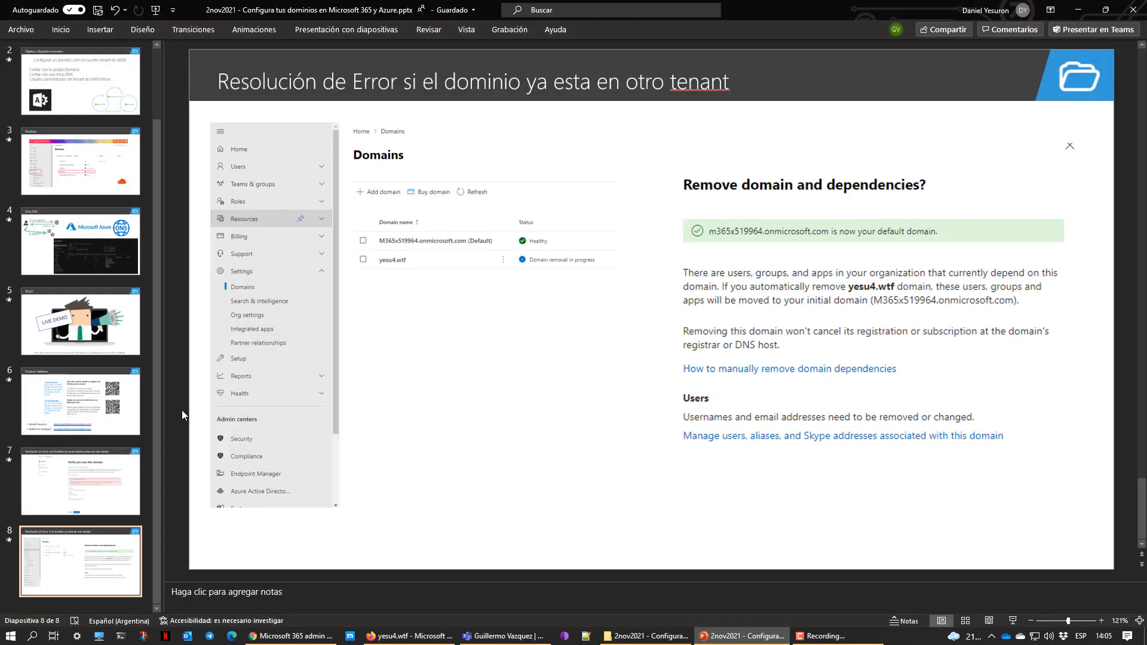
left_click_drag(163, 399, 75, 398)
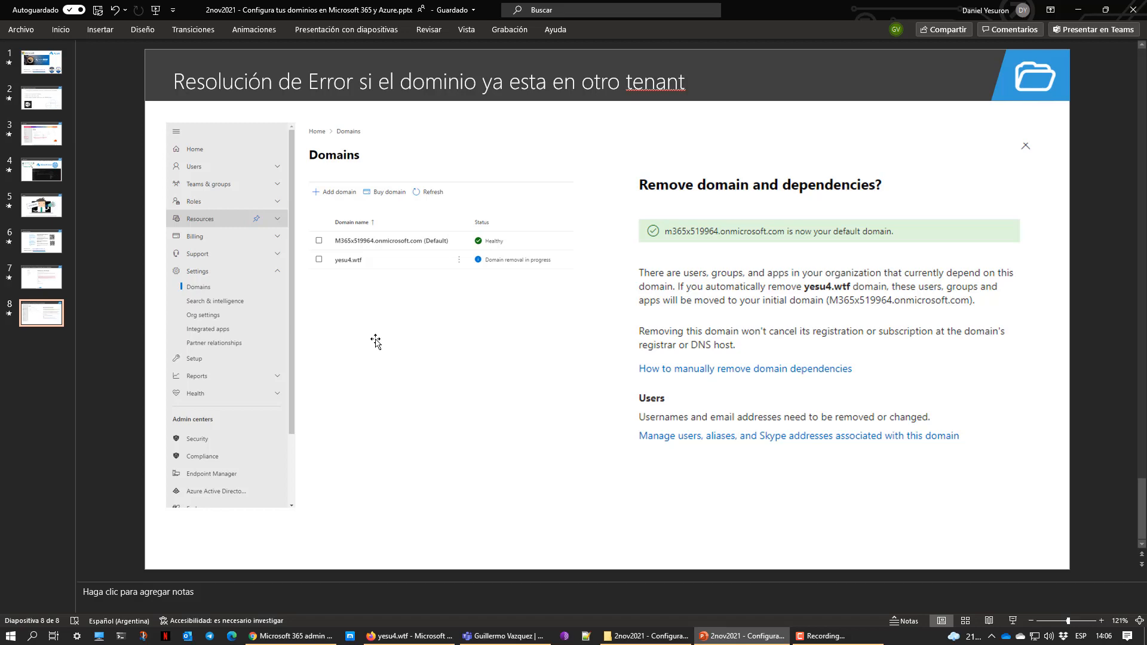
left_click(1079, 10)
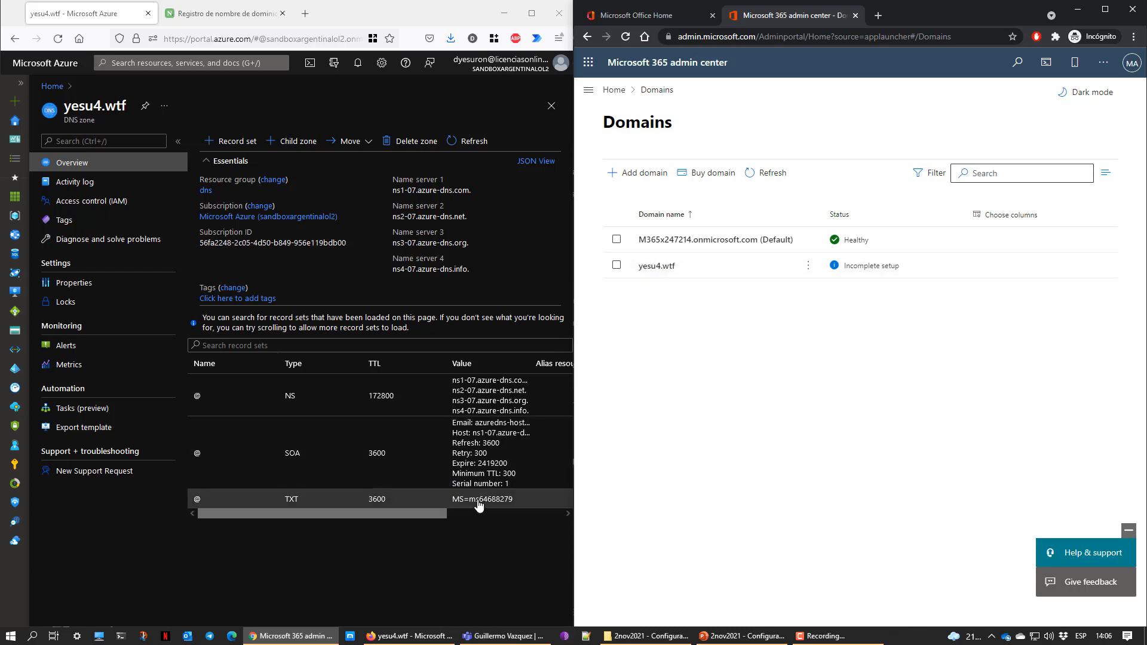
Start yesu4.wtf setup with TXT verification and check the MS=ms64688279 value, TTL 3600
left_click(709, 267)
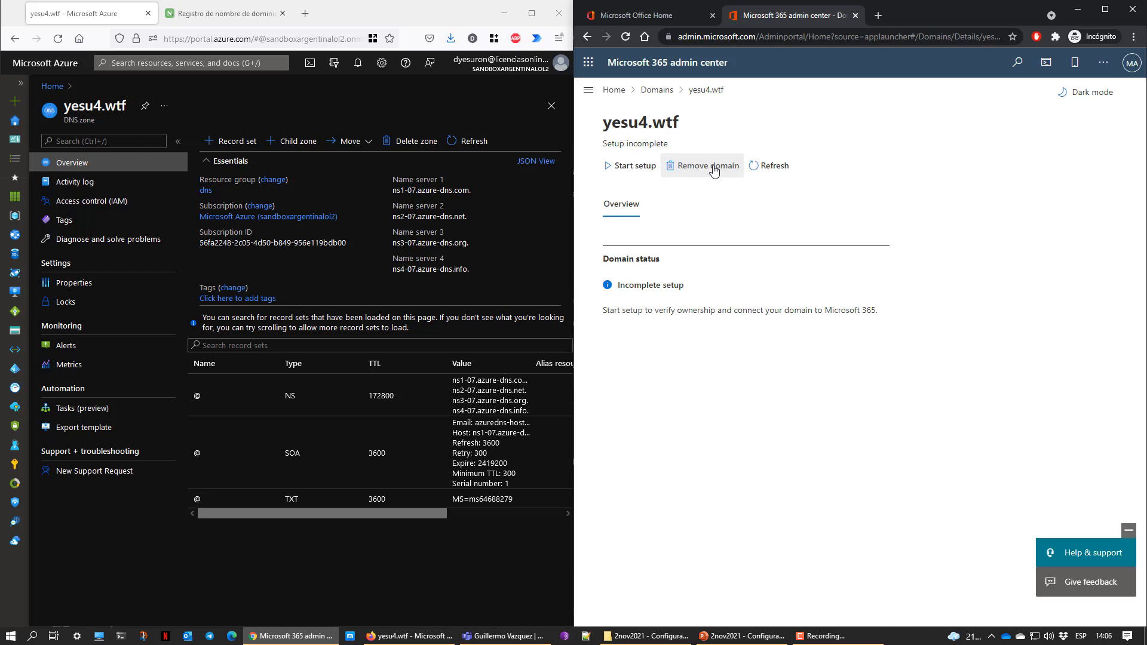
left_click(625, 173)
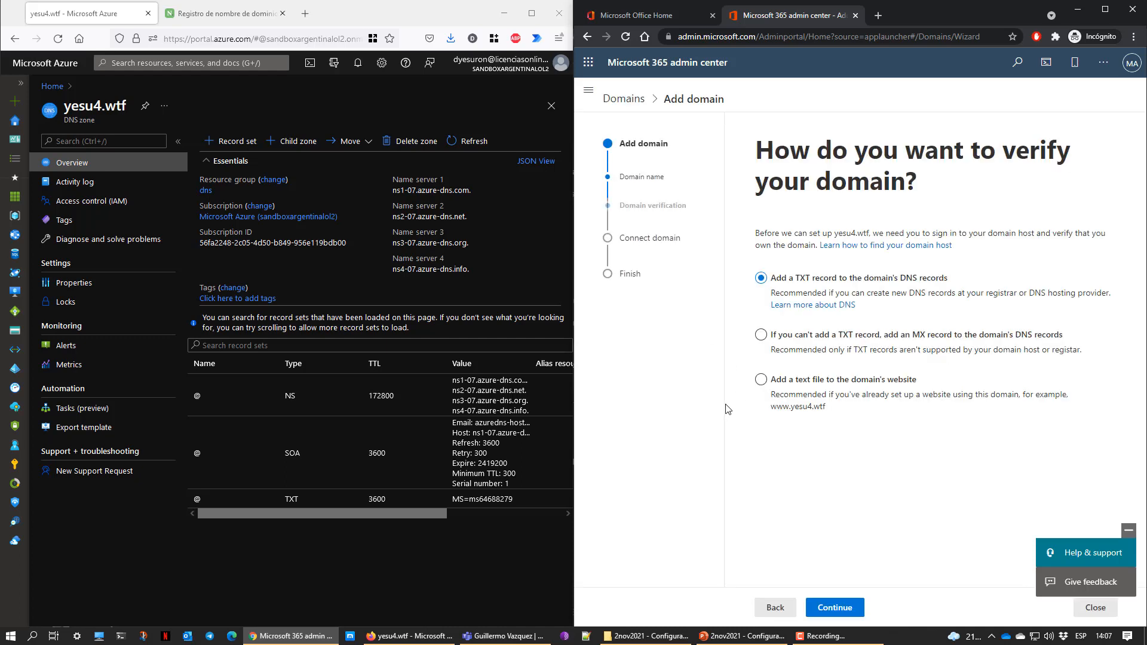
left_click(841, 613)
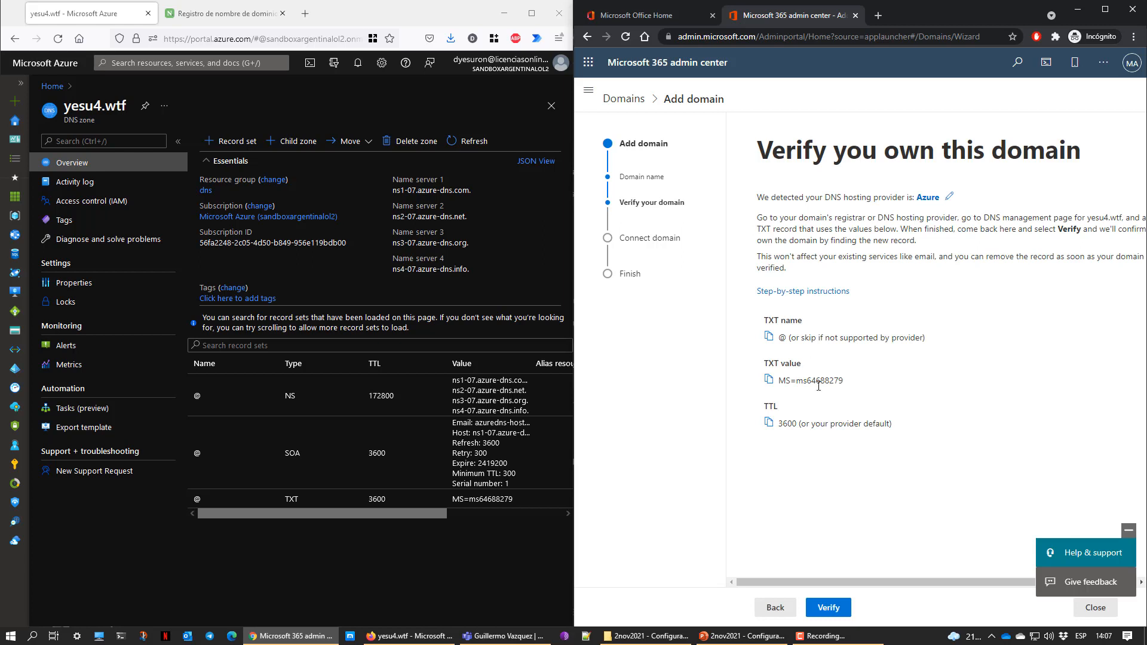
left_click_drag(848, 381, 800, 385)
left_click_drag(796, 381, 855, 382)
left_click_drag(296, 519, 460, 516)
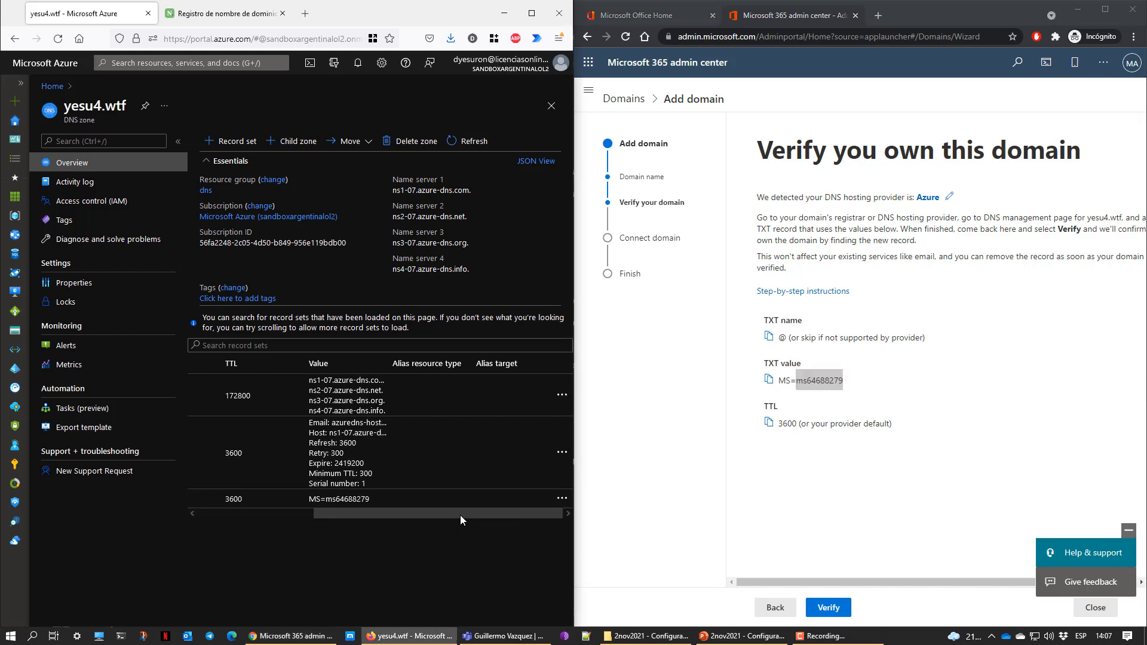
Open and dismiss the Azure TXT record's options menu, keeping the record
left_click(561, 499)
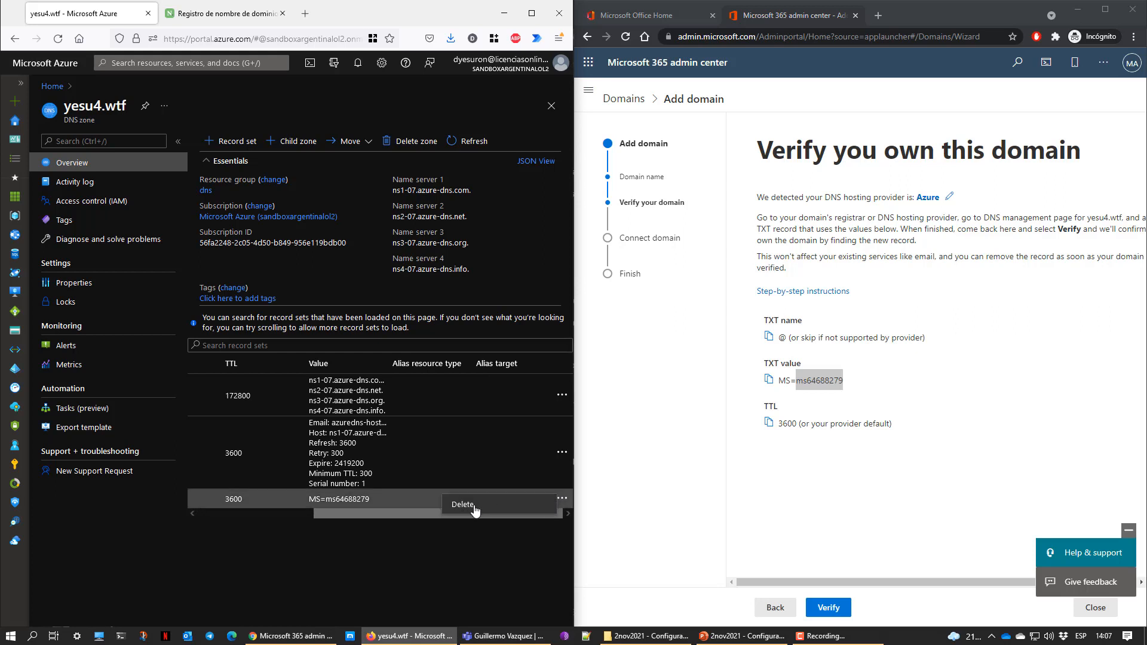
left_click(445, 539)
left_click_drag(417, 516, 275, 522)
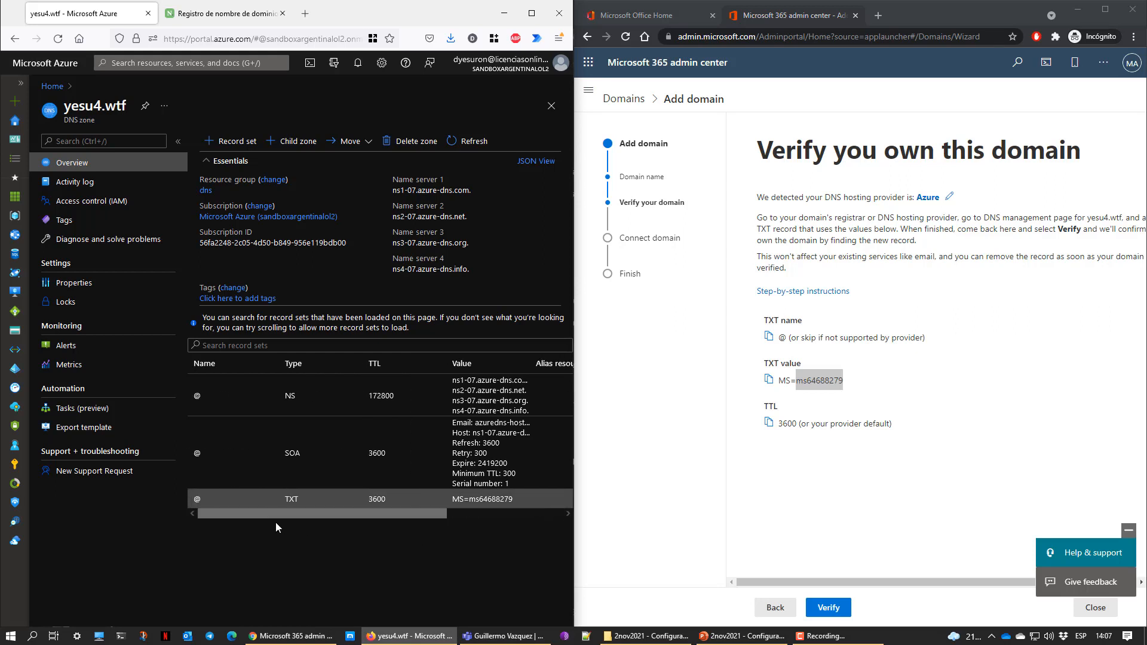
Attempt verification of yesu4.wtf, then open the step-by-step DNS instructions
left_click(829, 607)
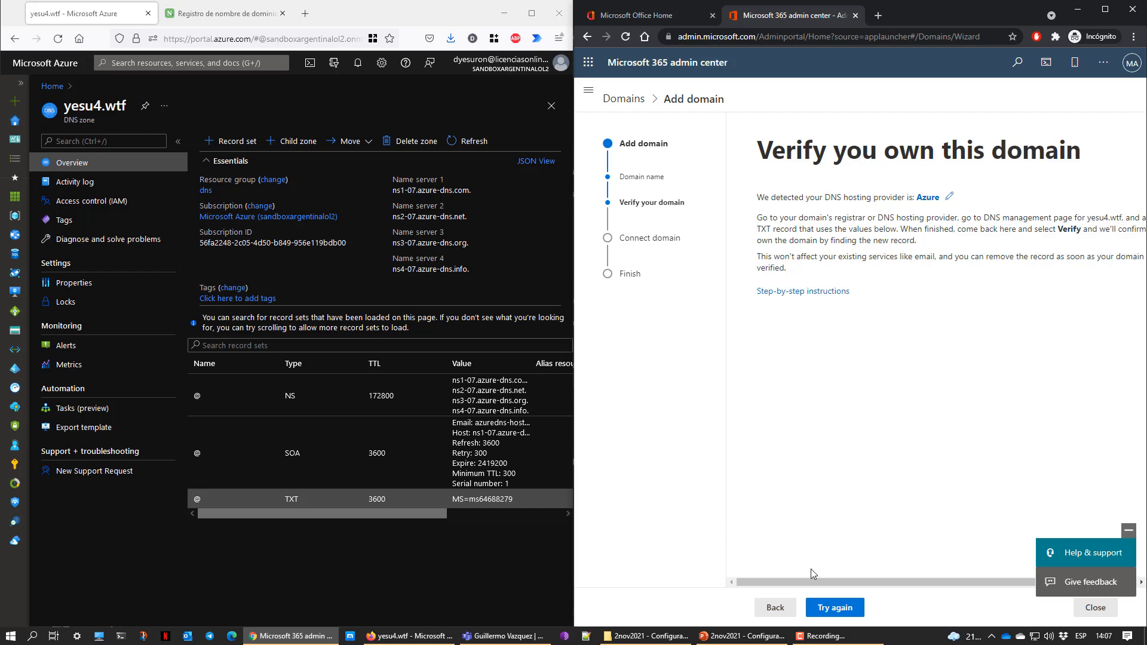
mouse_move(808, 578)
left_mouse_down()
mouse_move(841, 579)
mouse_move(824, 583)
left_mouse_up()
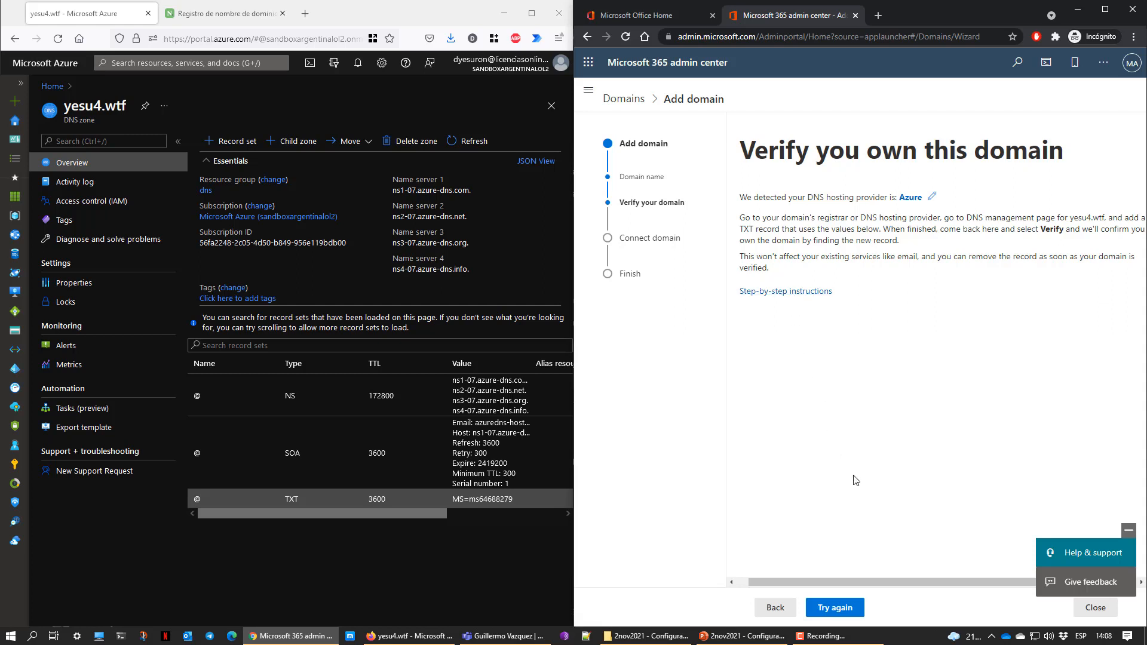
mouse_move(895, 582)
left_mouse_down()
mouse_move(985, 583)
mouse_move(897, 590)
left_mouse_up()
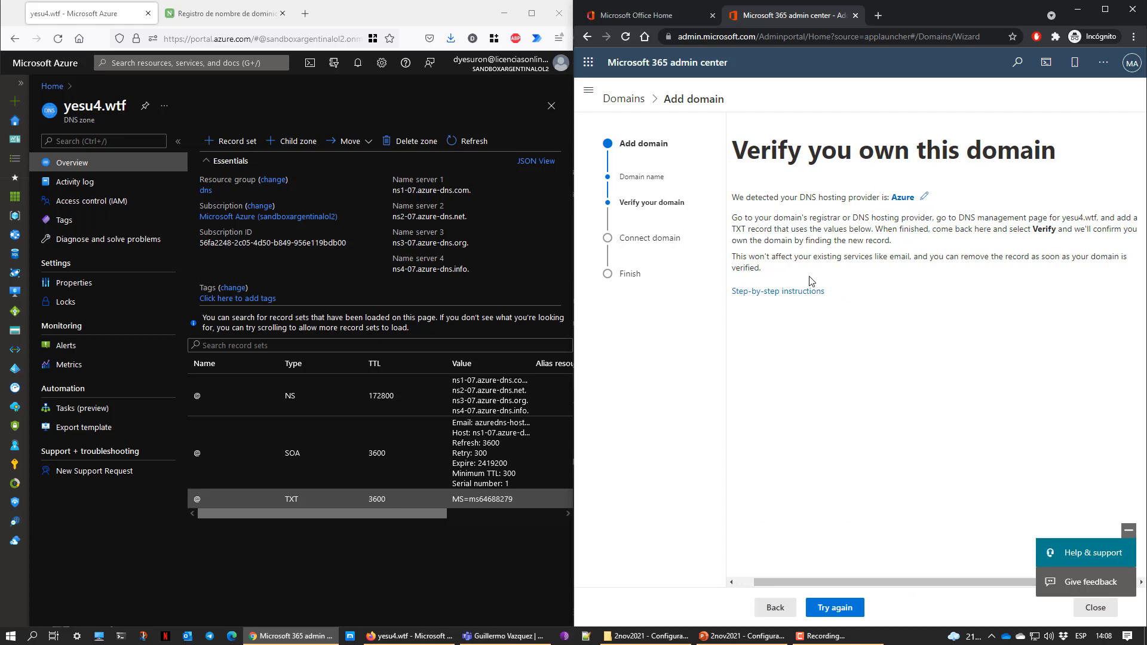
left_click(761, 292)
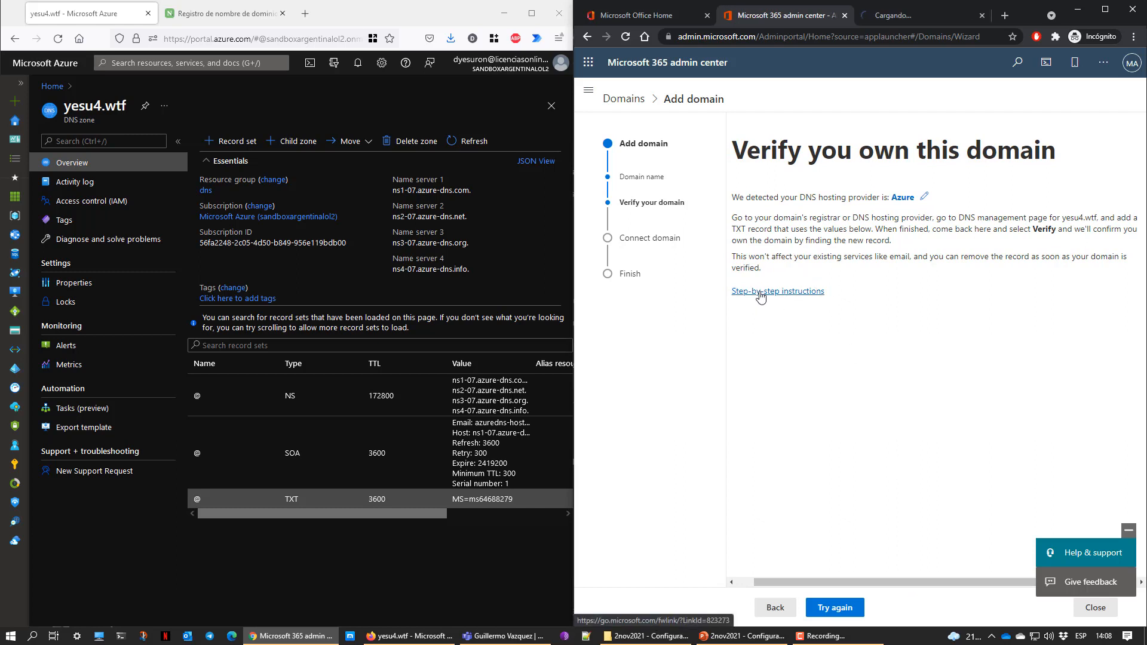
Read the Docs guide's Step 1 TXT verification section, then return to the admin center
left_click(909, 18)
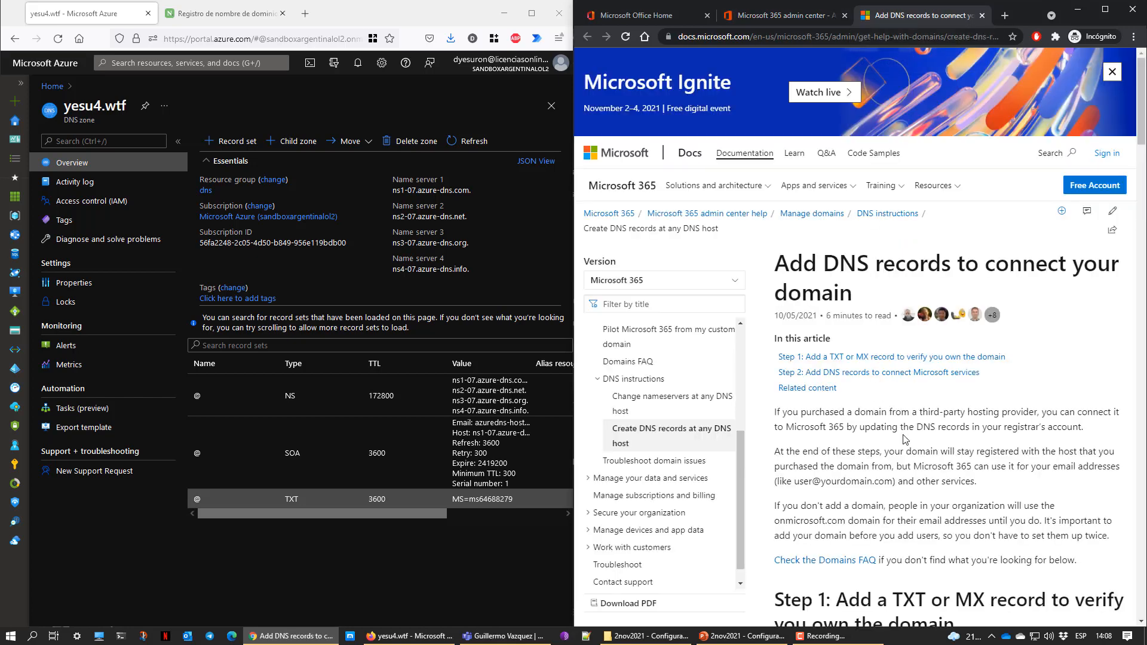
scroll(871, 216, "down", 5)
left_click_drag(857, 241, 975, 268)
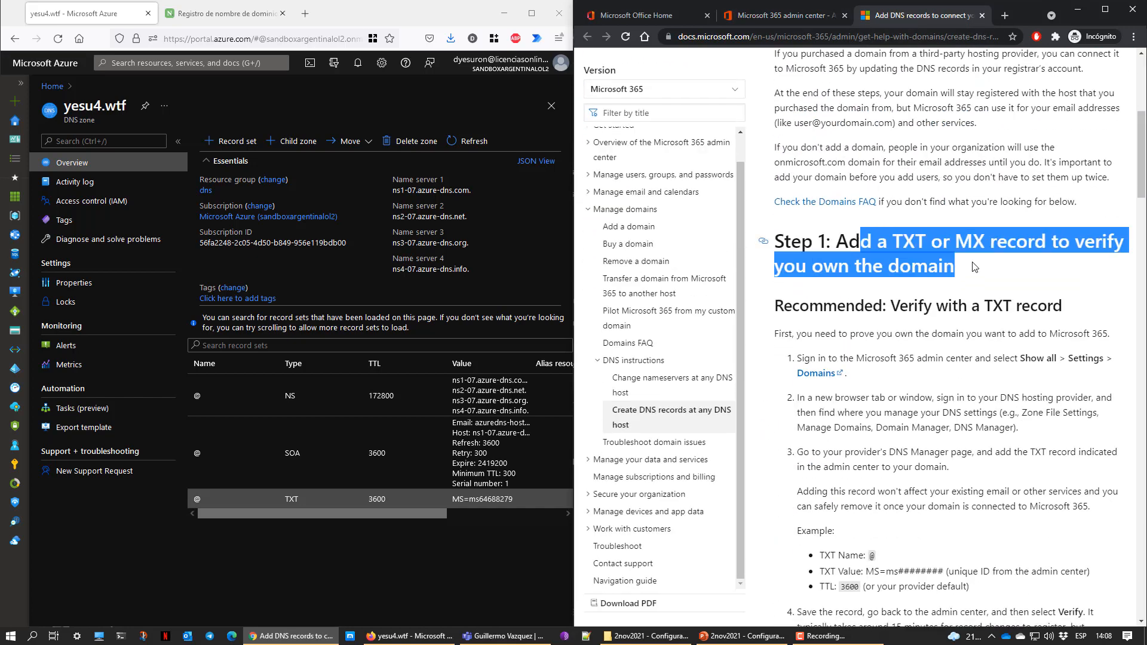
left_click_drag(841, 308, 1010, 308)
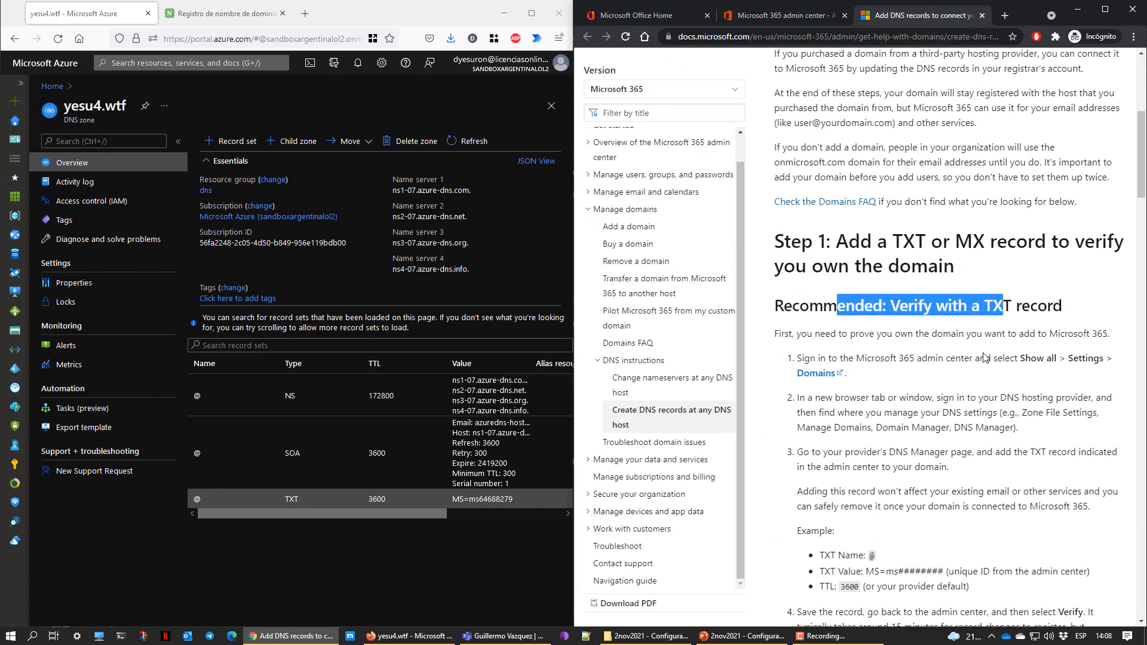
scroll(951, 364, "down", 6)
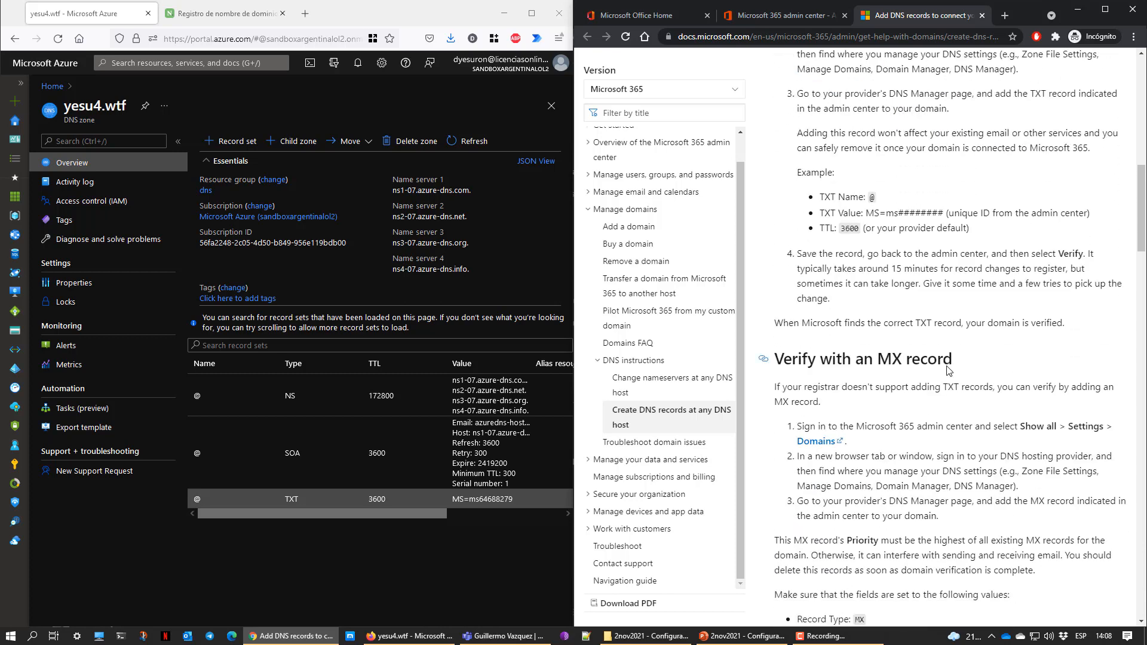
scroll(949, 370, "up", 6)
left_click(786, 16)
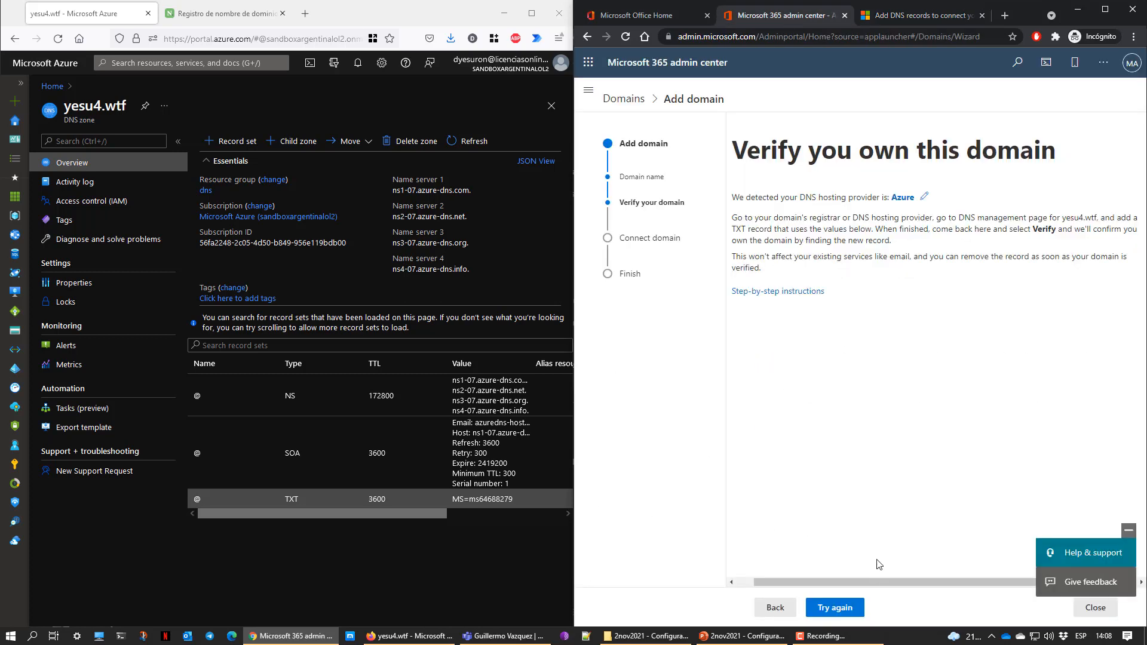
Retry verification of yesu4.wtf, then proceed with 'Add your own DNS records'
left_click(835, 609)
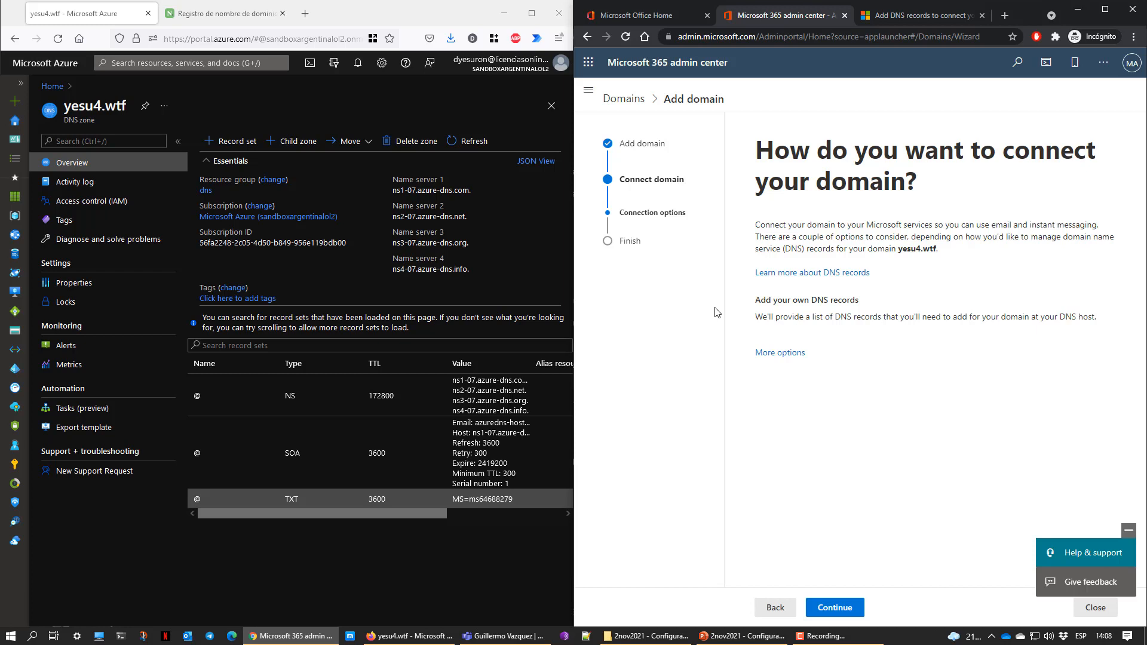
left_click_drag(900, 249, 925, 249)
left_click_drag(783, 301, 857, 302)
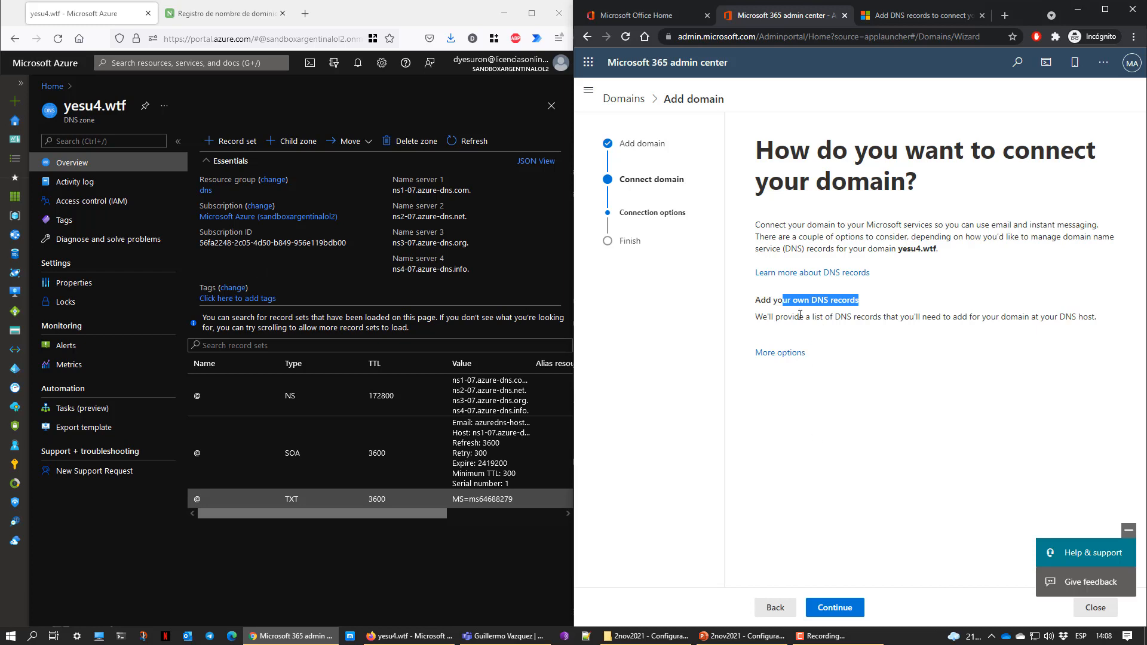
left_click_drag(772, 316, 985, 333)
left_click(908, 430)
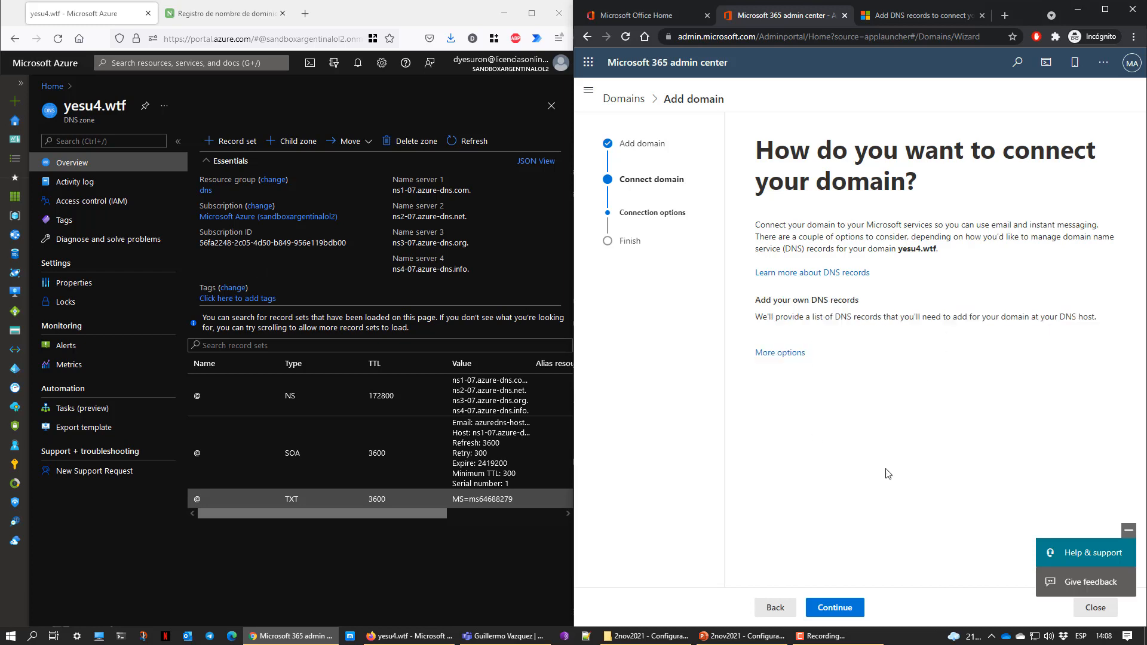
left_click(835, 608)
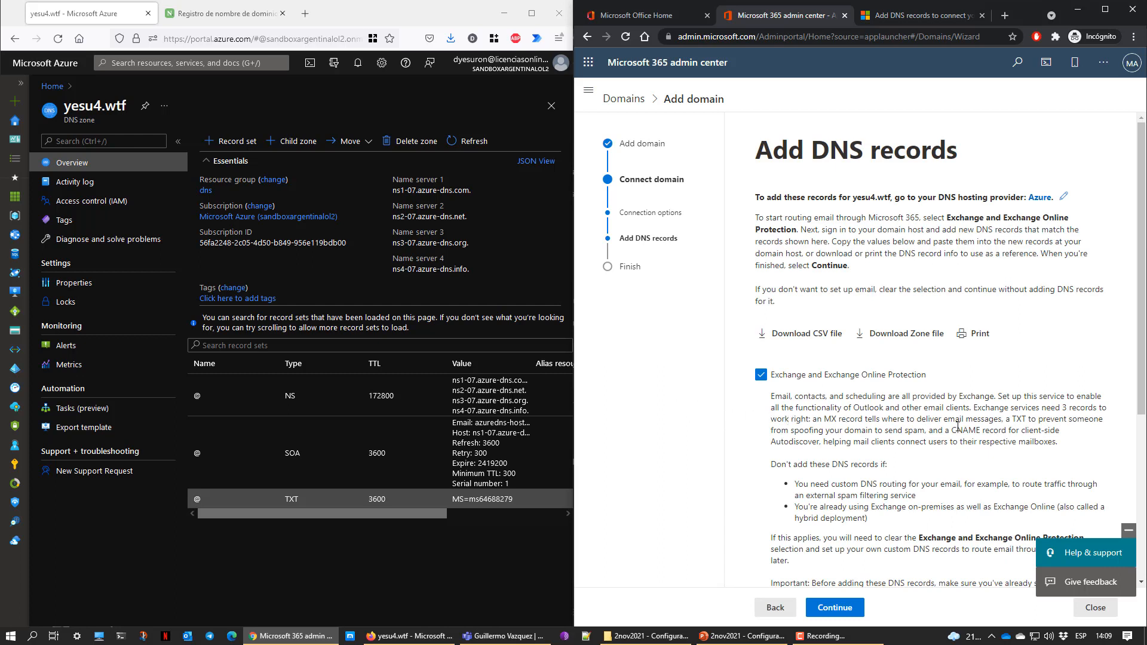
scroll(890, 415, "down", 1)
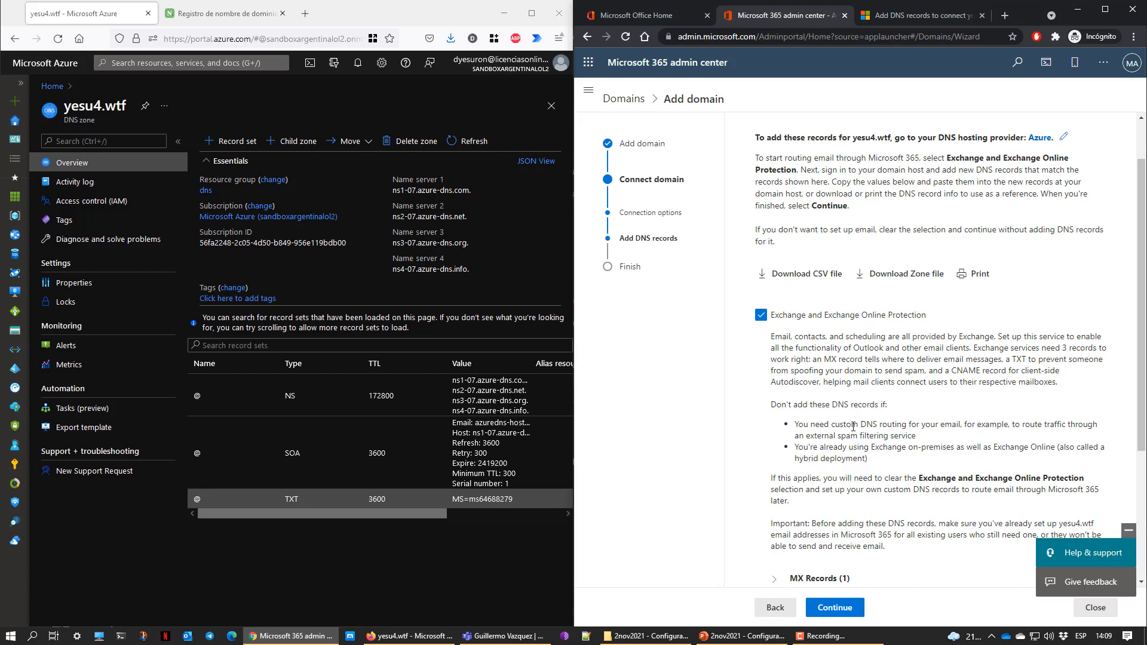
scroll(858, 440, "down", 3)
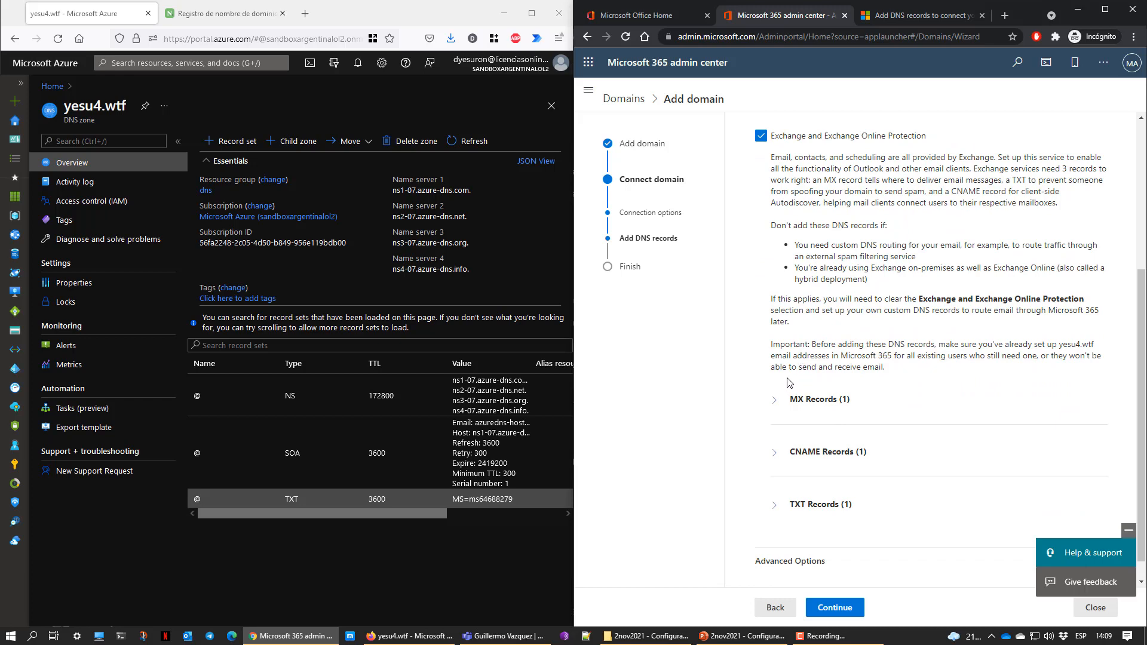
scroll(792, 384, "down", 1)
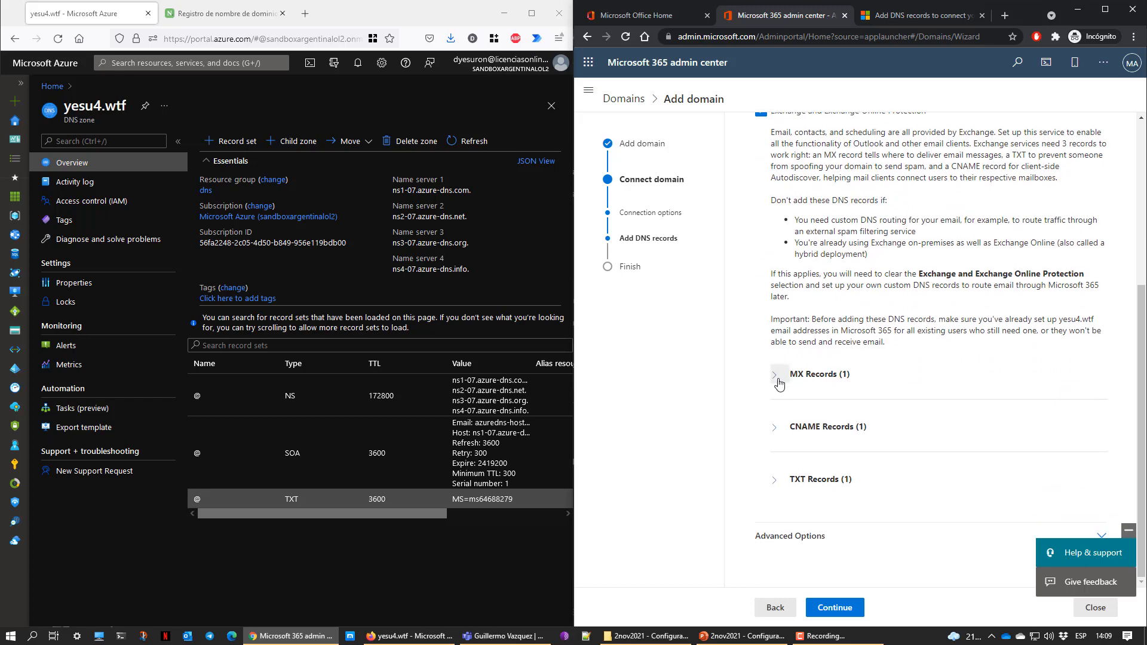
Start a new MX record set named @ in the yesu4.wtf zone
left_click(780, 384)
left_click(231, 141)
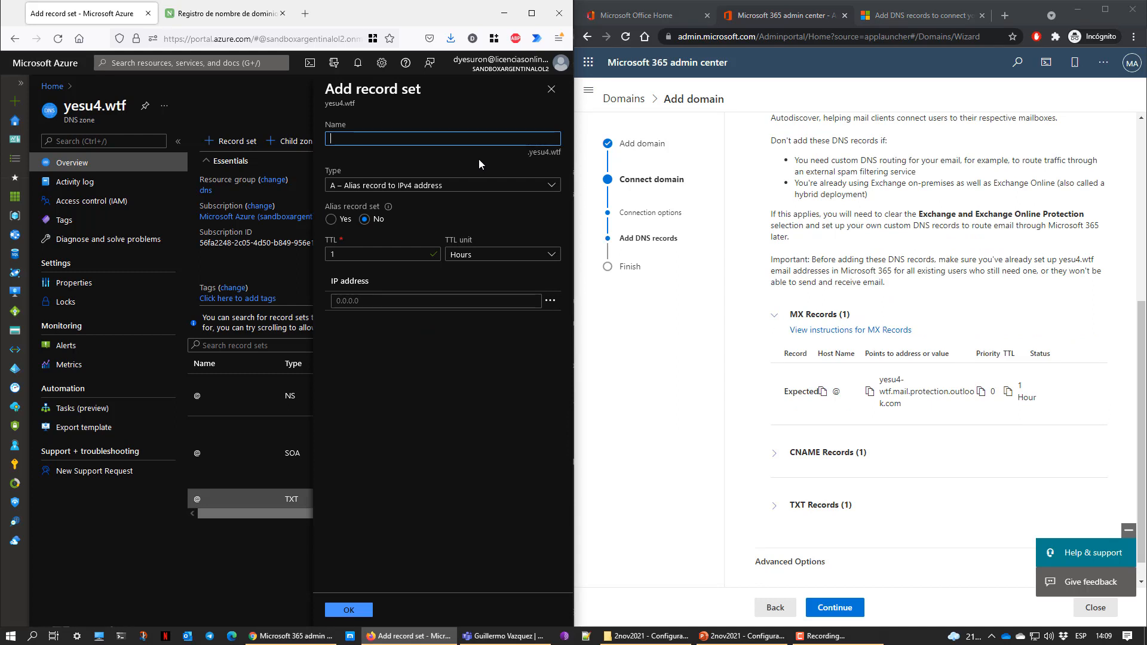
type("@")
left_click(980, 393)
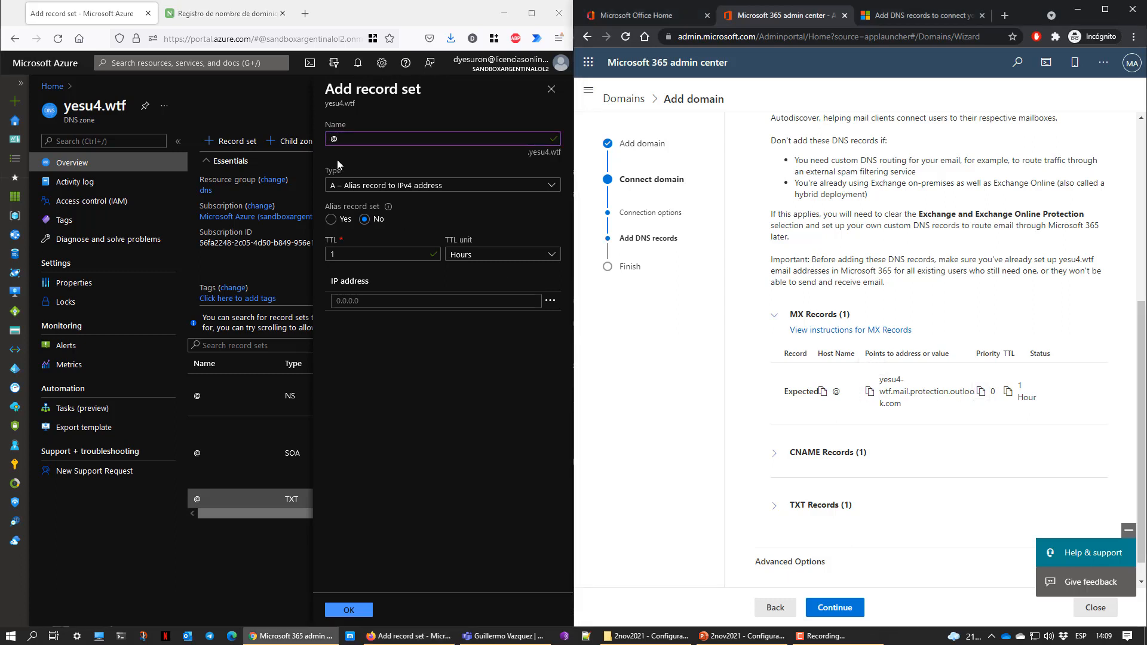
left_click(406, 192)
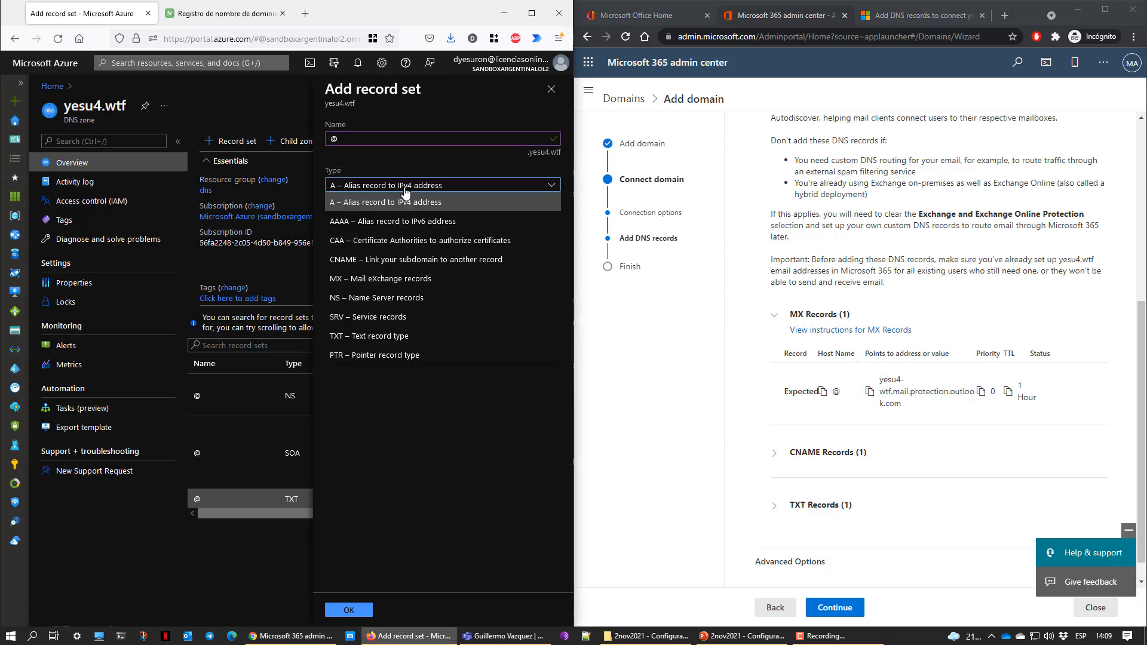
left_click(391, 279)
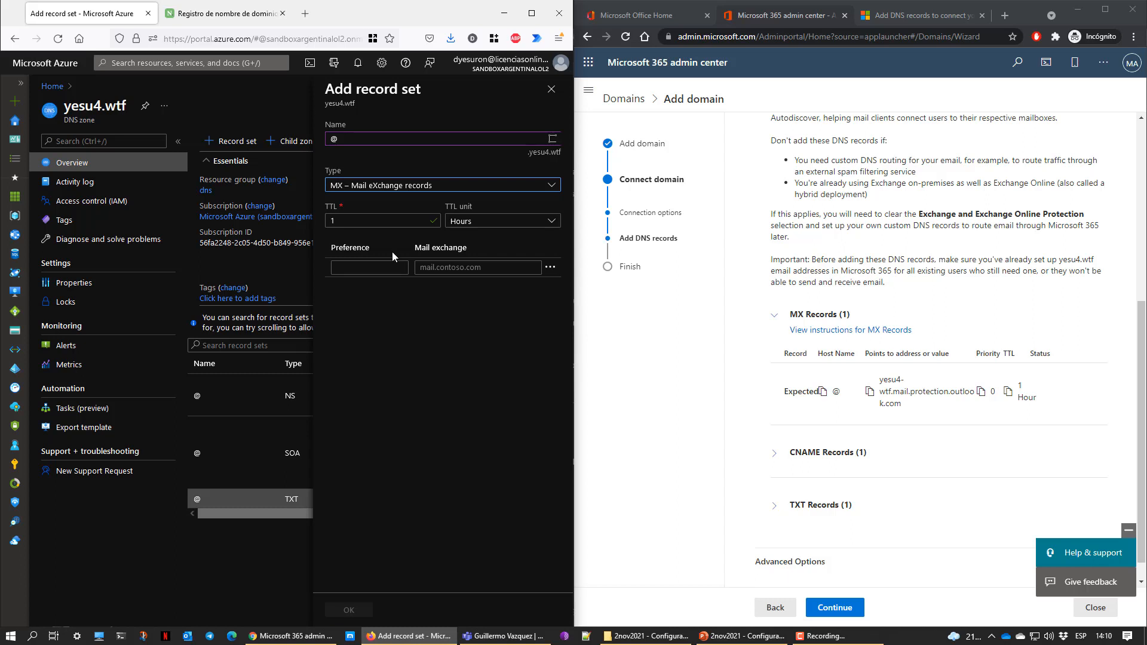
Set preference 0 and mail exchange yesu4-wtf.mail.protection.outlook.com, then create the MX record
left_click(431, 267)
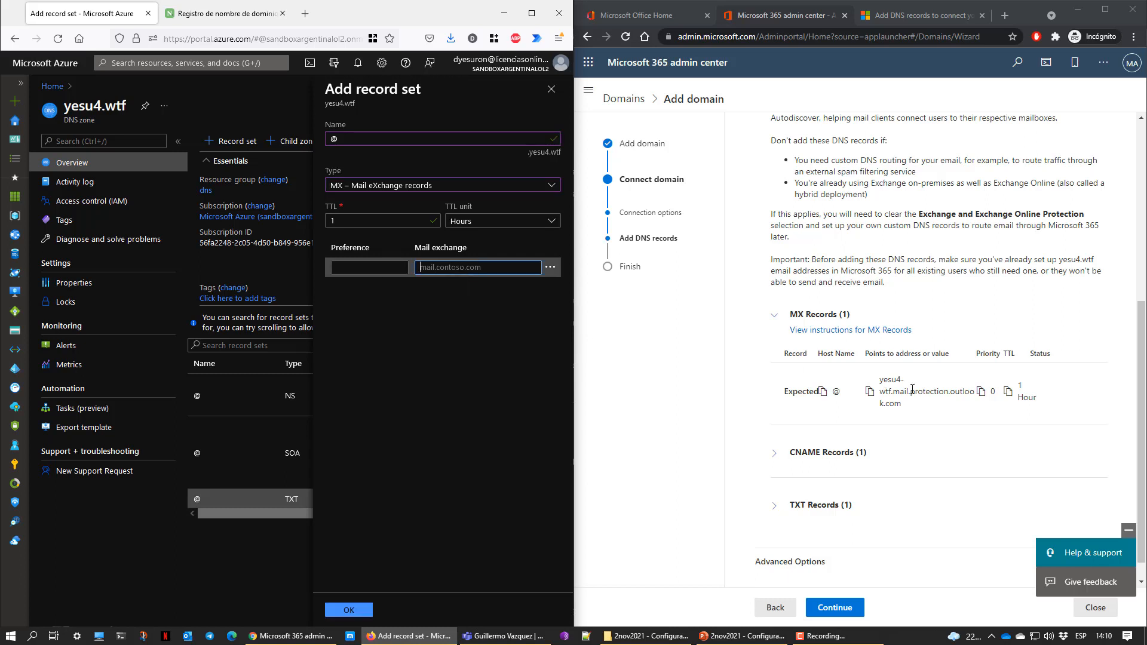
type("0")
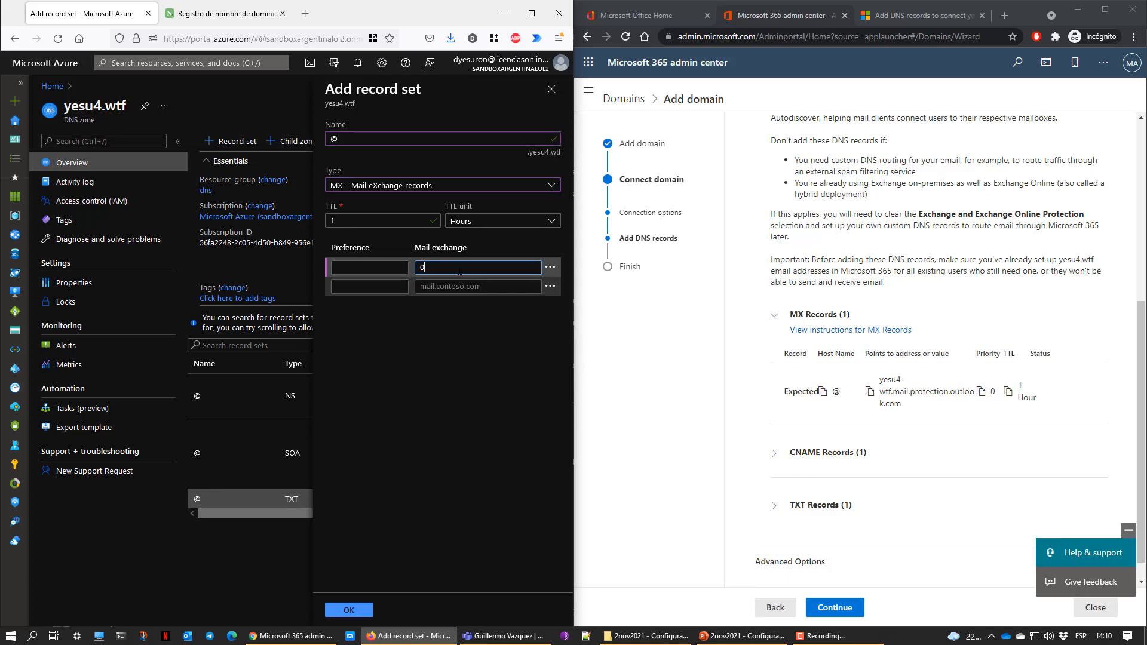
double_click(422, 267)
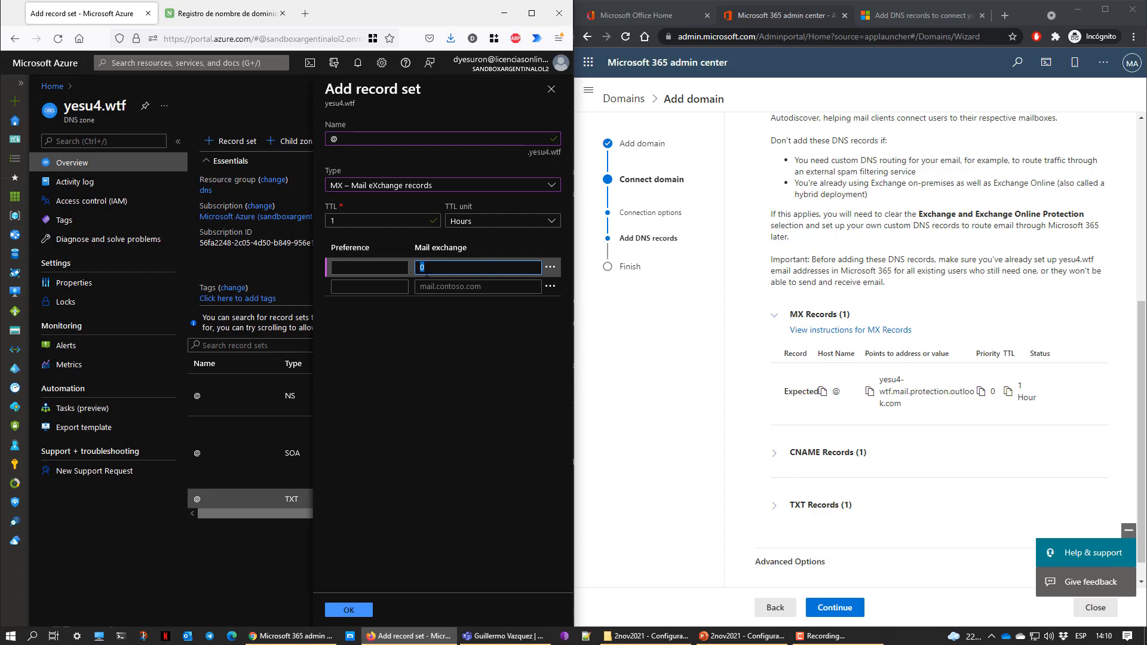
left_click(870, 391)
left_click(443, 279)
key("ctrl+v")
left_click(383, 269)
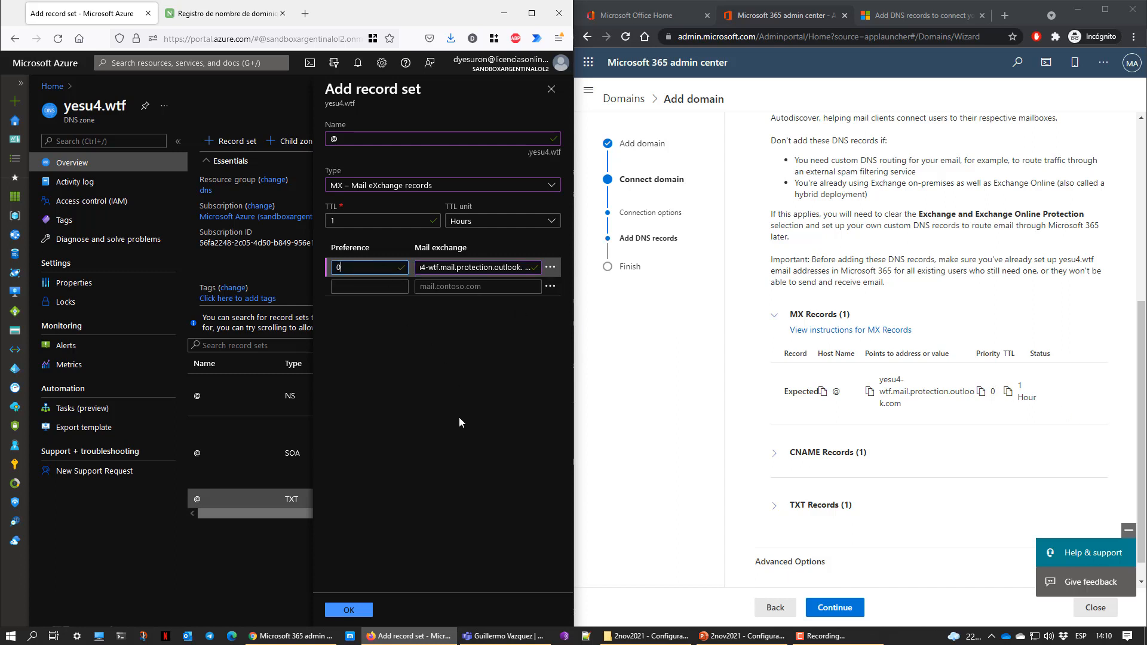
left_click(461, 393)
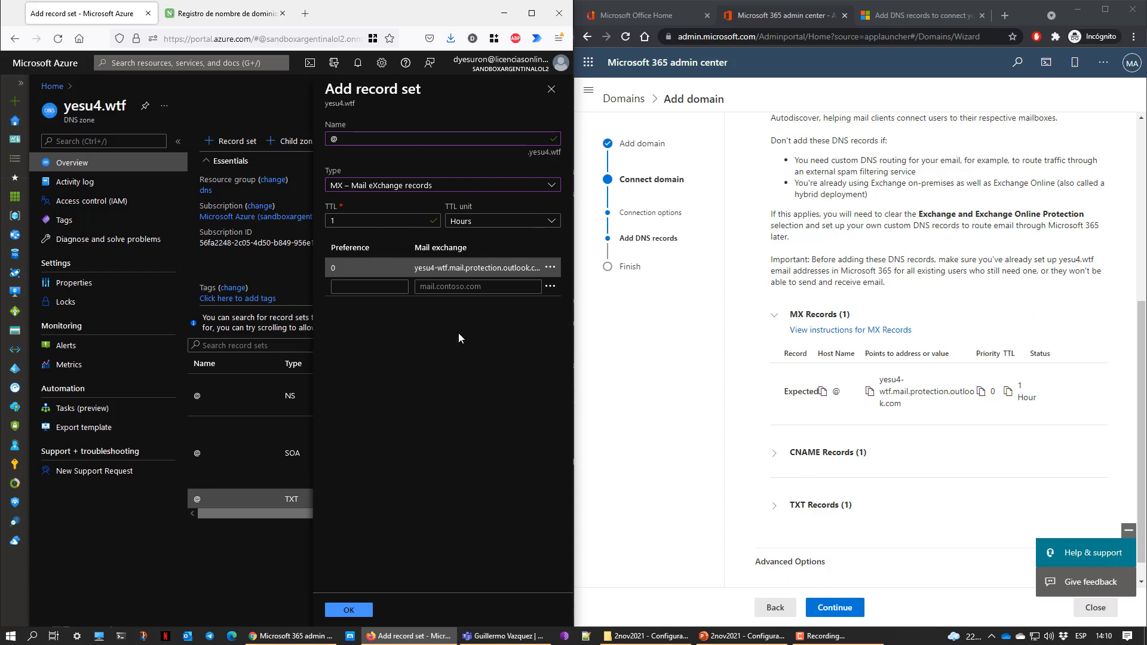
left_click(362, 610)
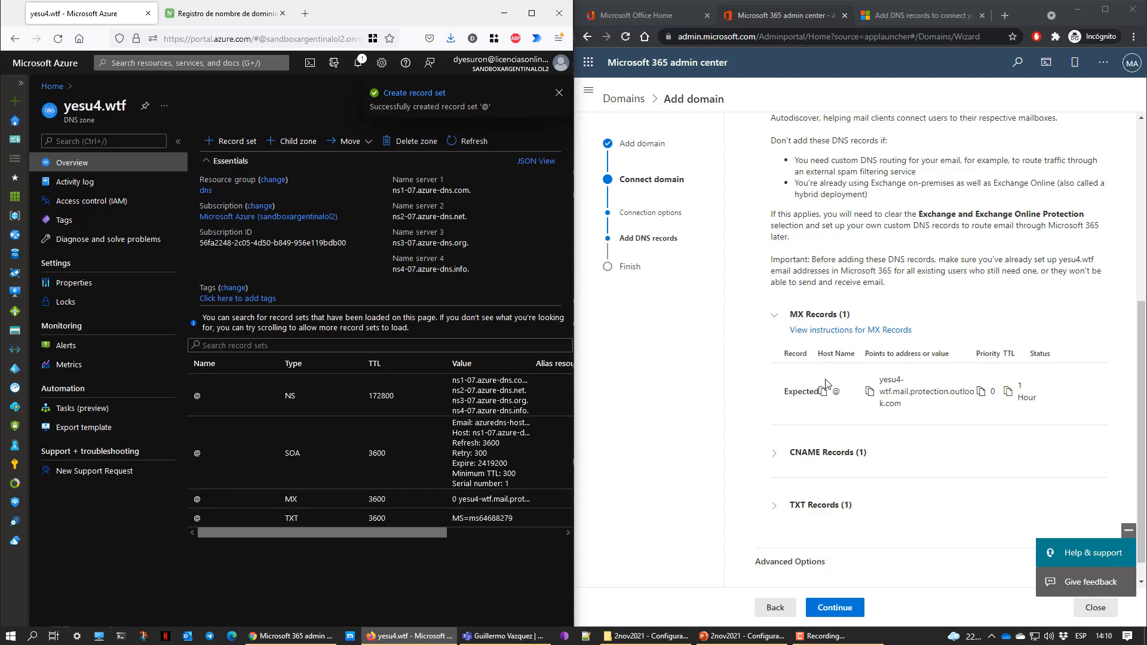
Start a CNAME record set named autodiscover in the yesu4.wtf zone
left_click(776, 317)
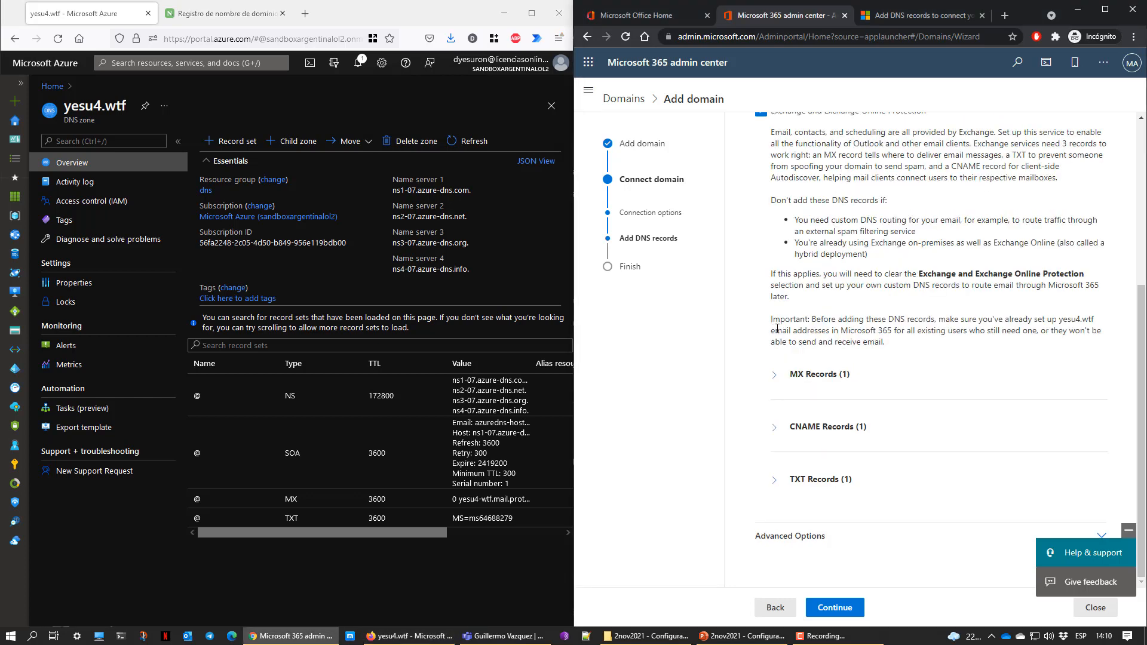
left_click(775, 427)
scroll(774, 423, "down", 2)
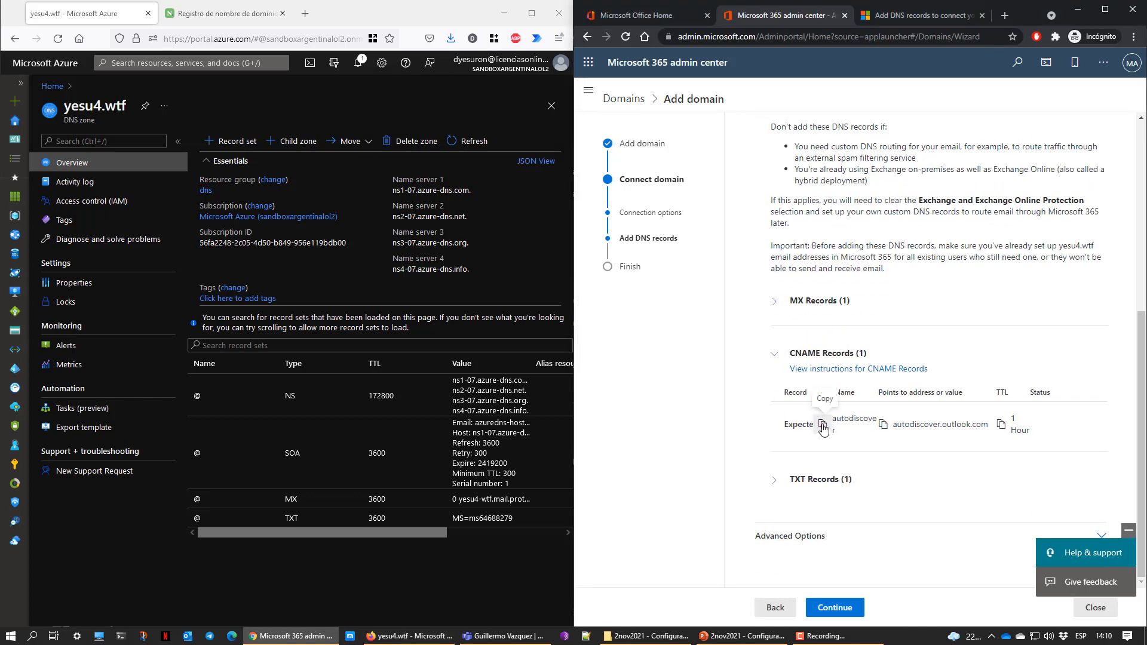
left_click(232, 141)
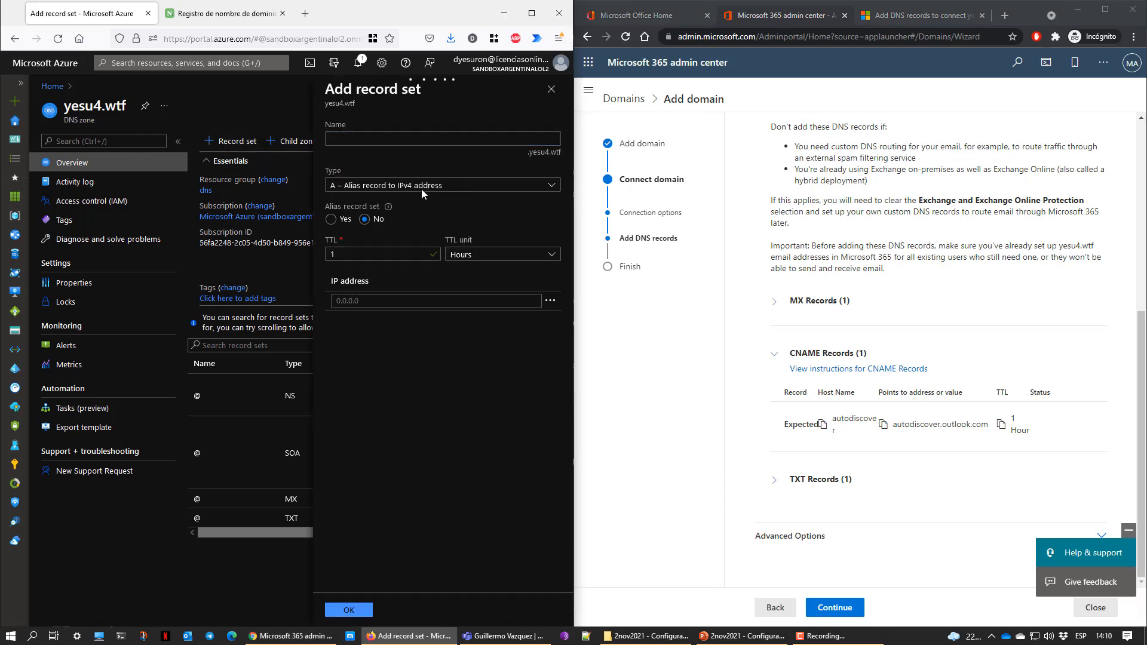
left_click(421, 187)
left_click(395, 258)
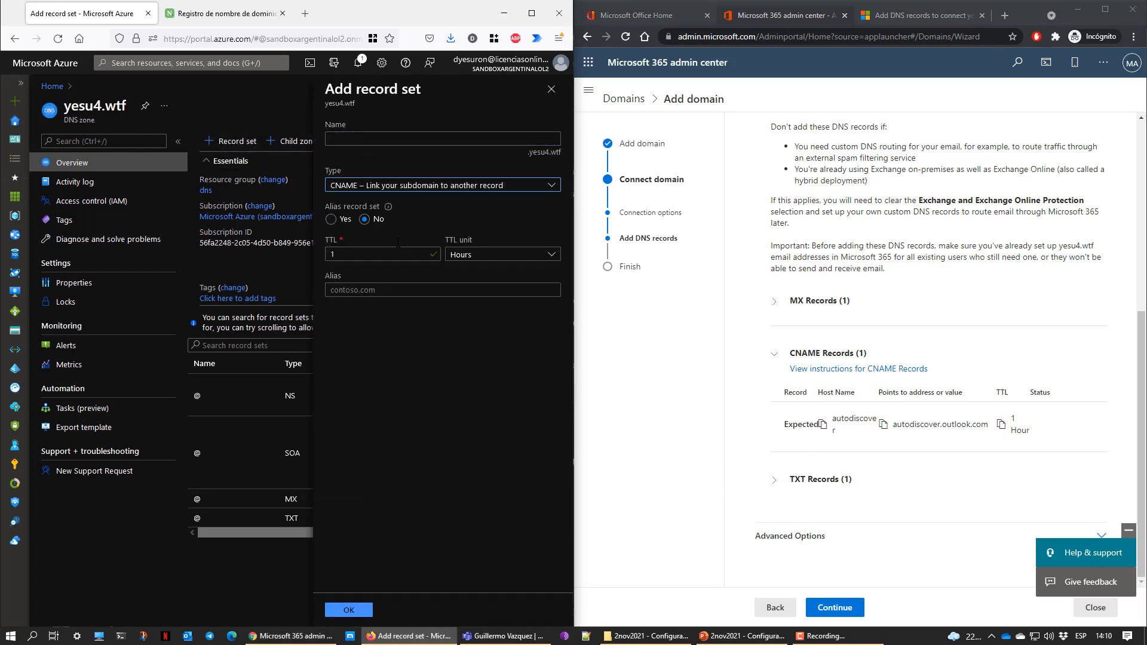
left_click(394, 141)
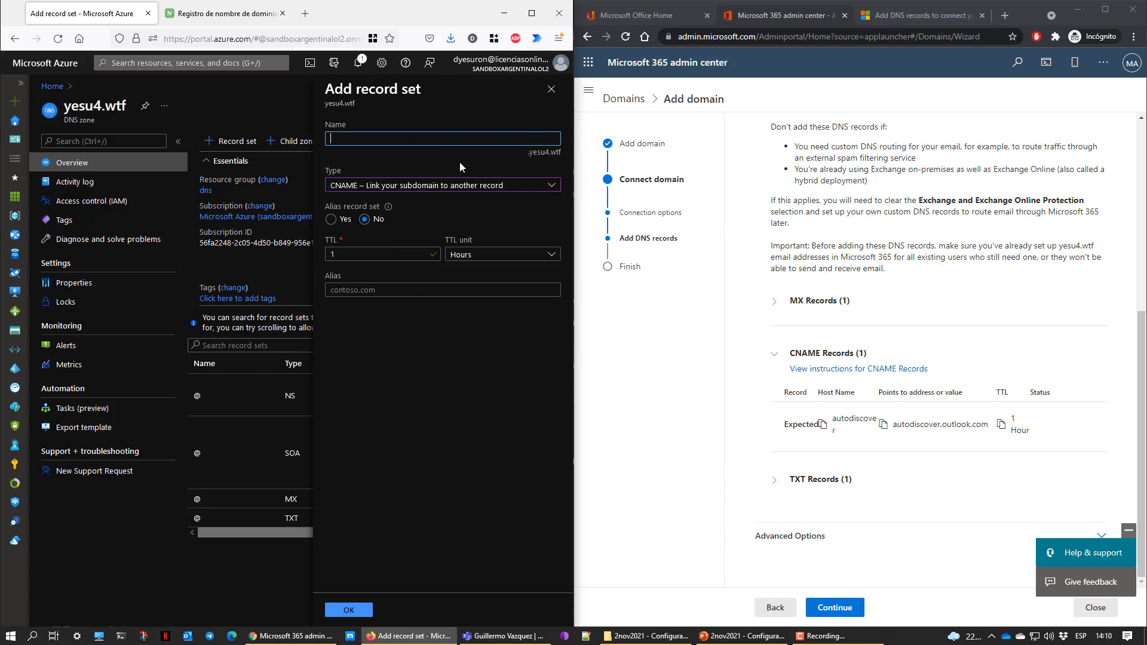
type("autodiscover")
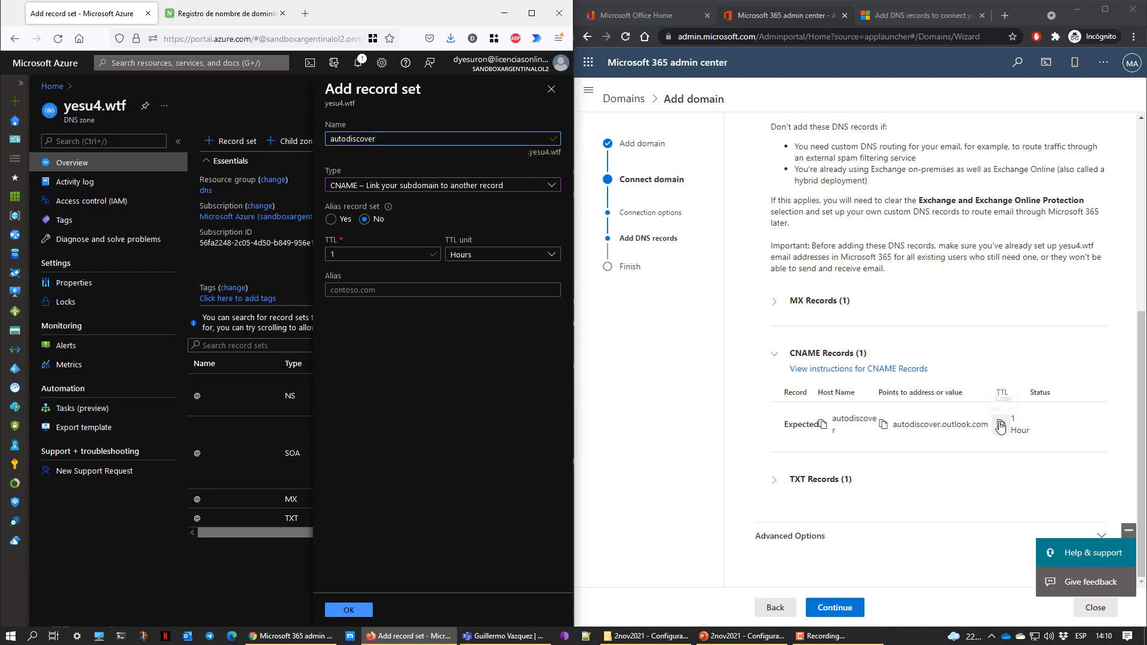
Point the autodiscover CNAME to autodiscover.outlook.com and create it
left_click(883, 424)
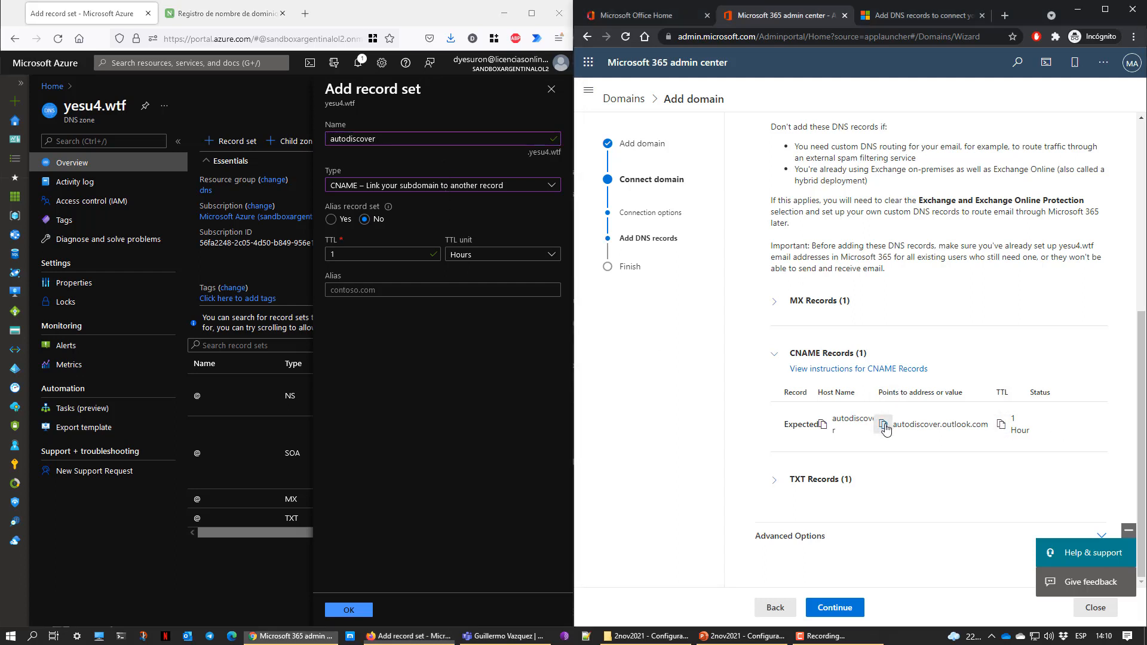
left_click(389, 284)
key("ctrl+v")
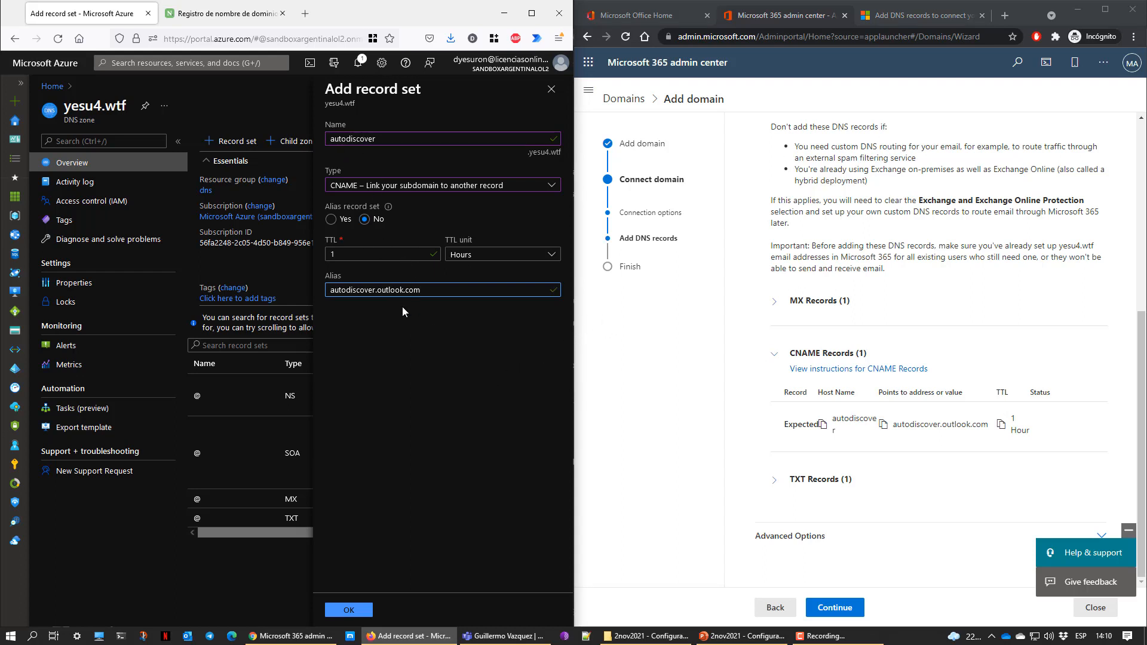
left_click_drag(421, 290, 330, 290)
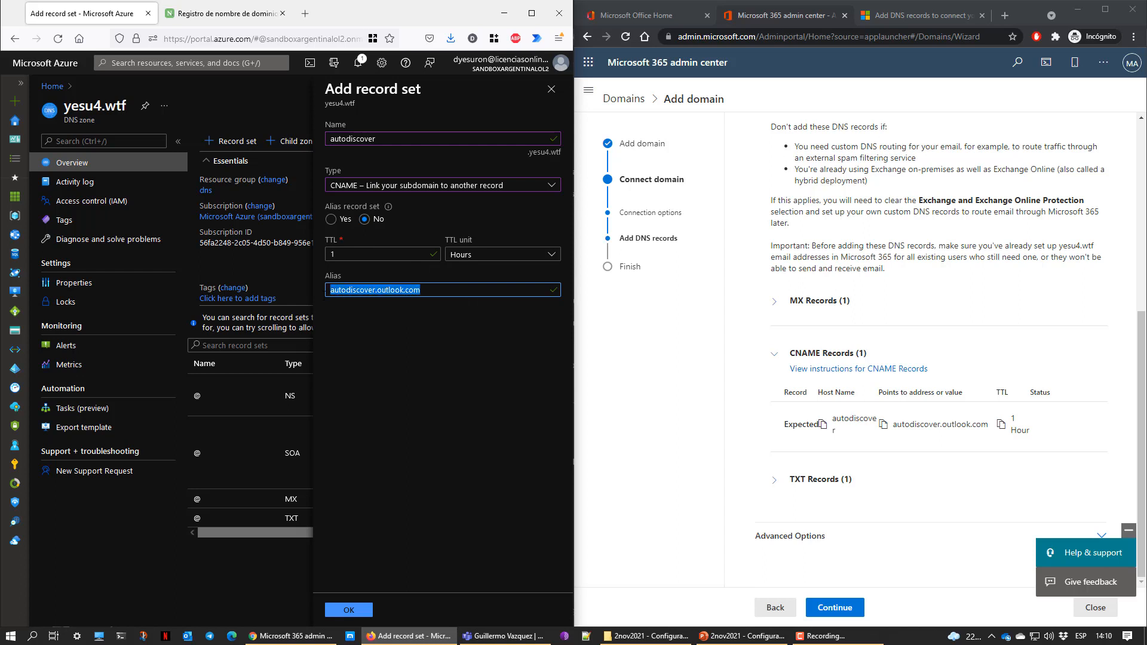
left_click(420, 468)
left_click(339, 610)
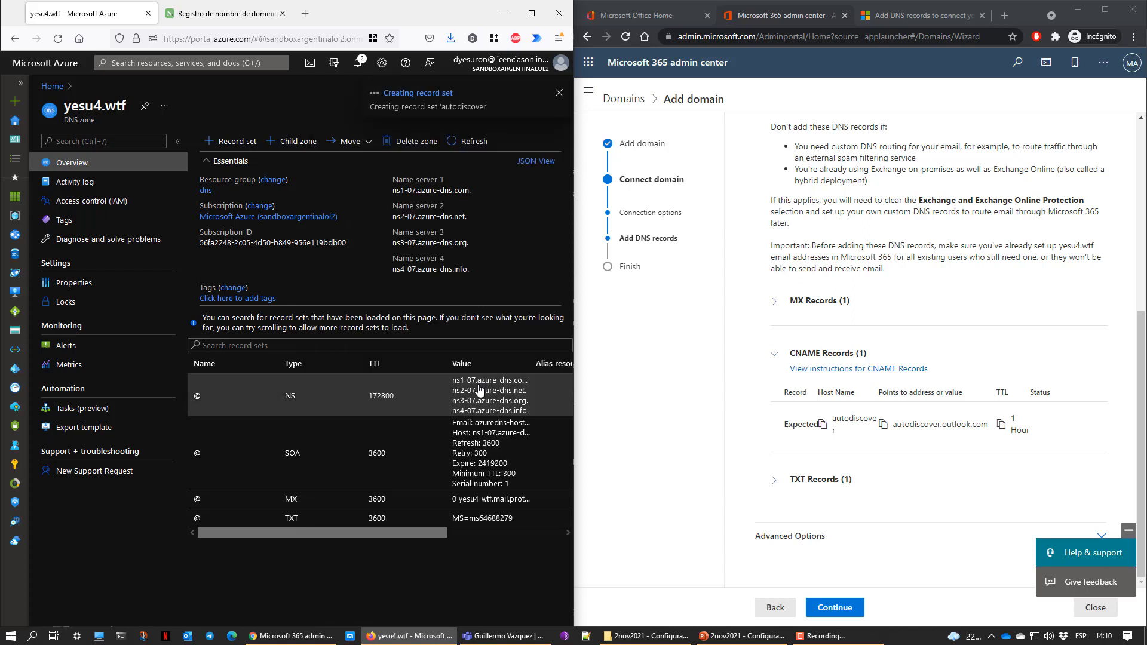
left_click(775, 481)
scroll(777, 481, "down", 2)
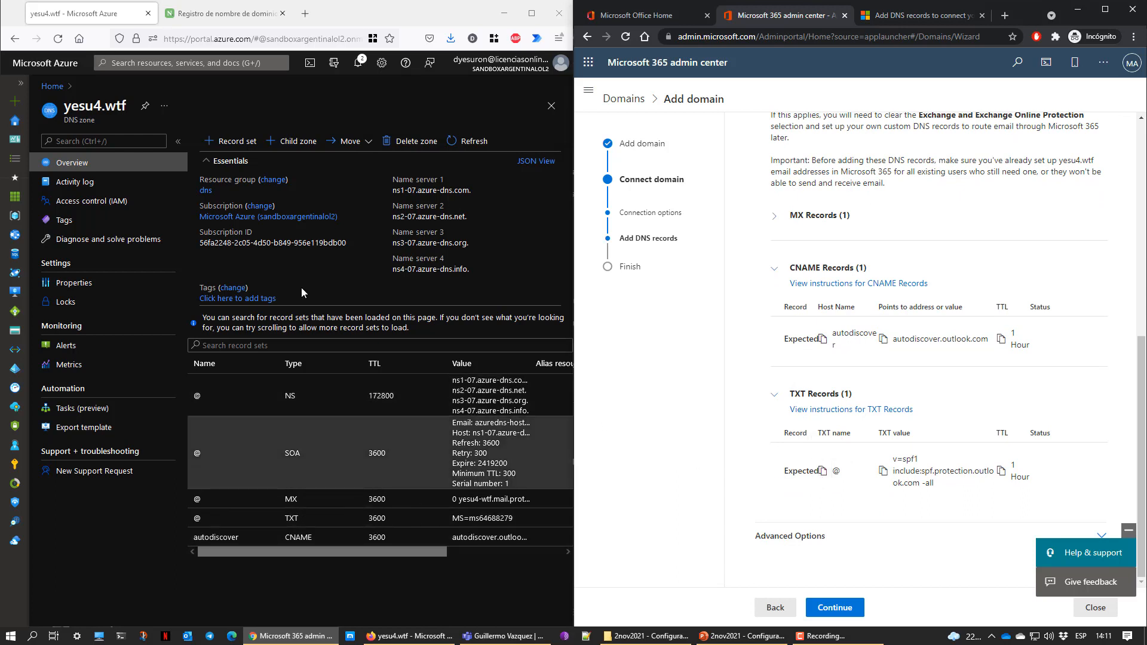
left_click(231, 141)
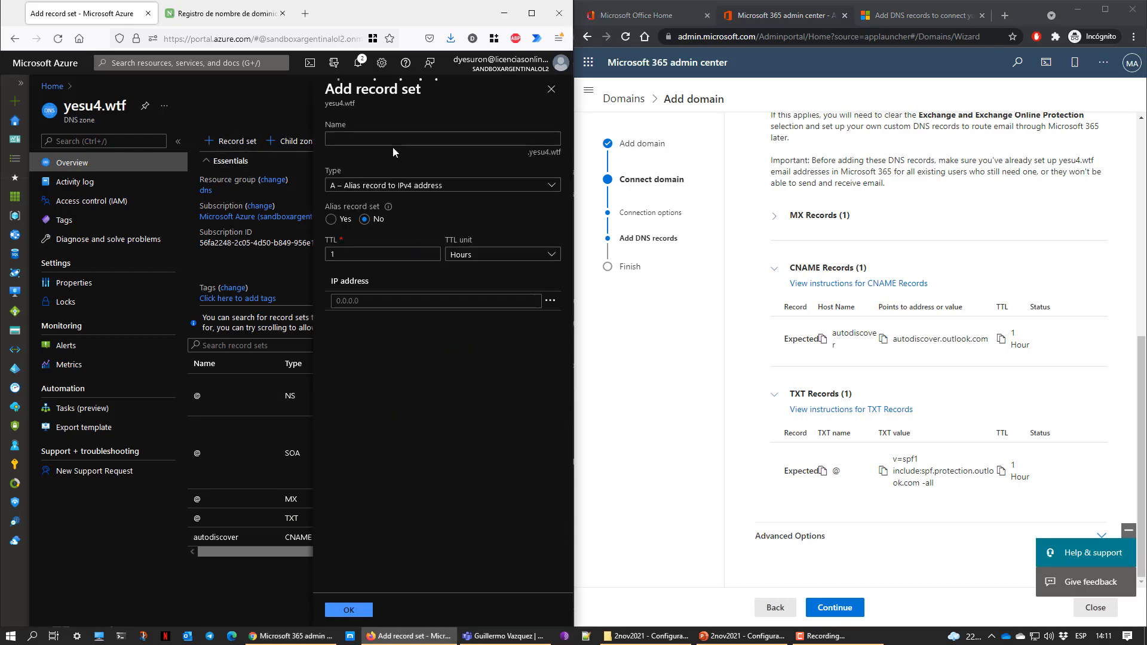
left_click(415, 187)
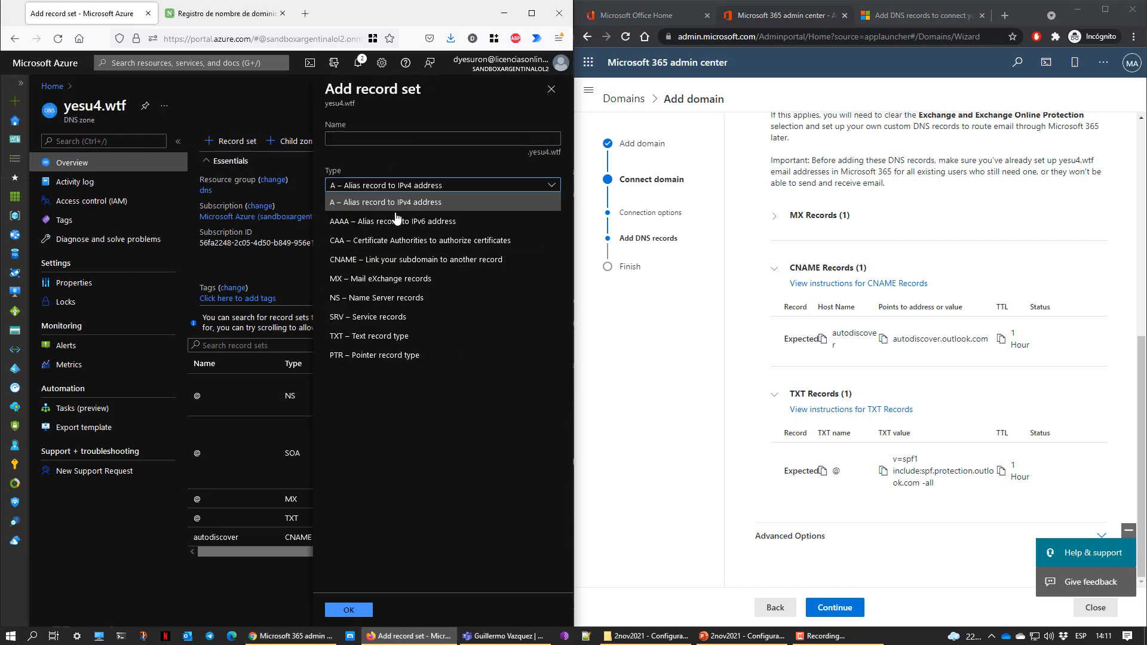
left_click(385, 336)
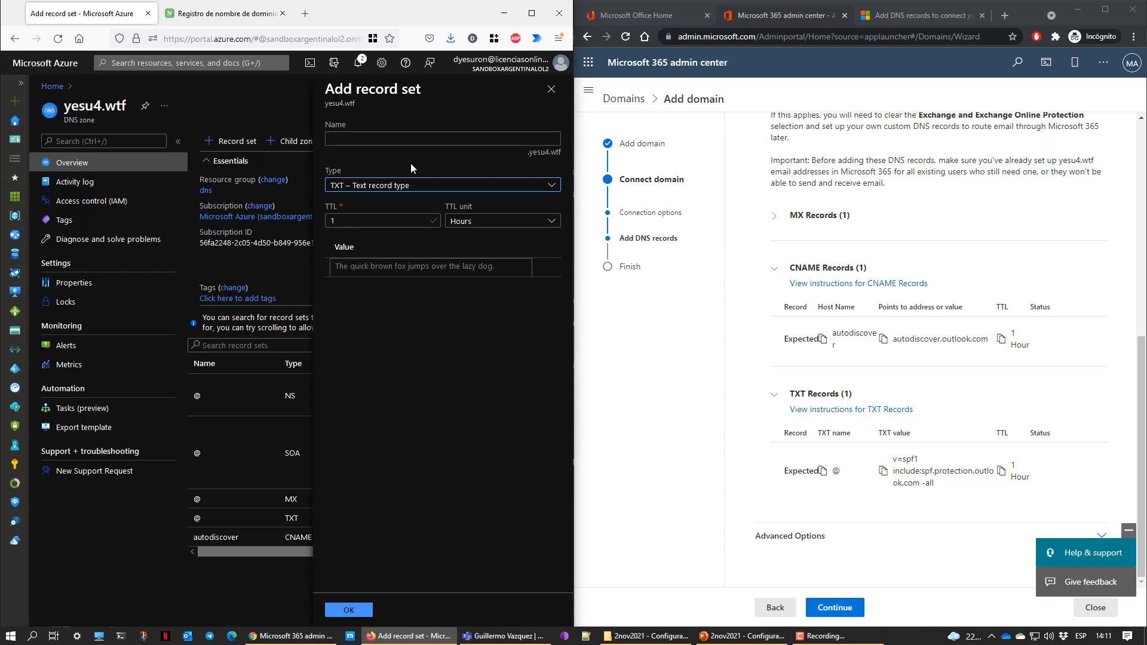
left_click(411, 138)
type("@")
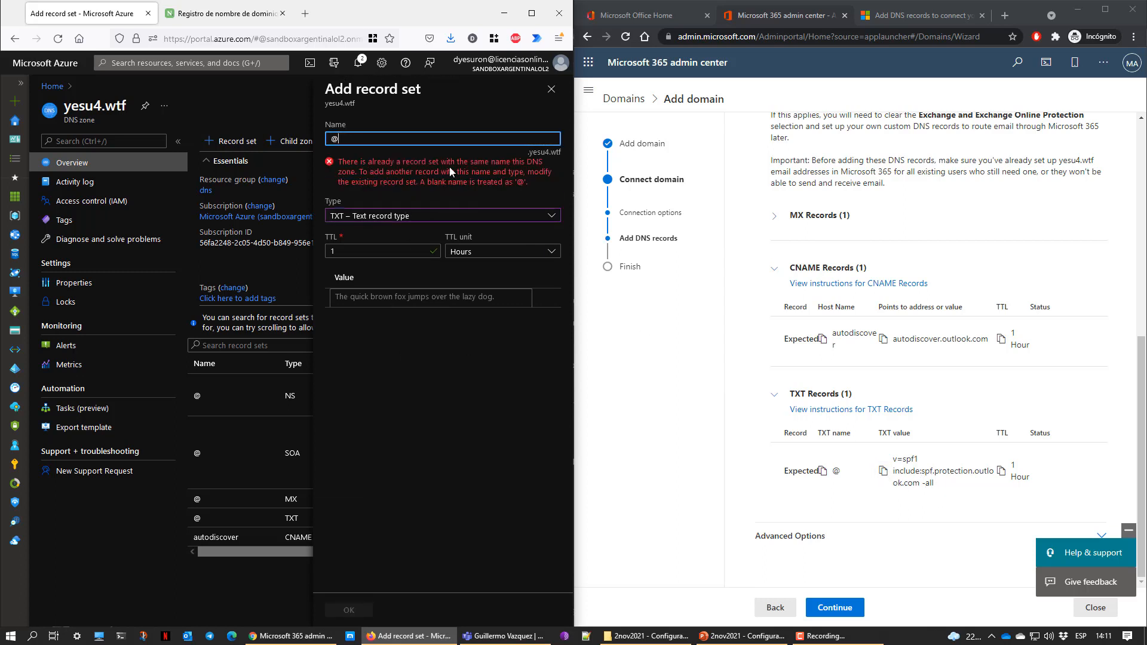
left_click_drag(427, 165, 527, 188)
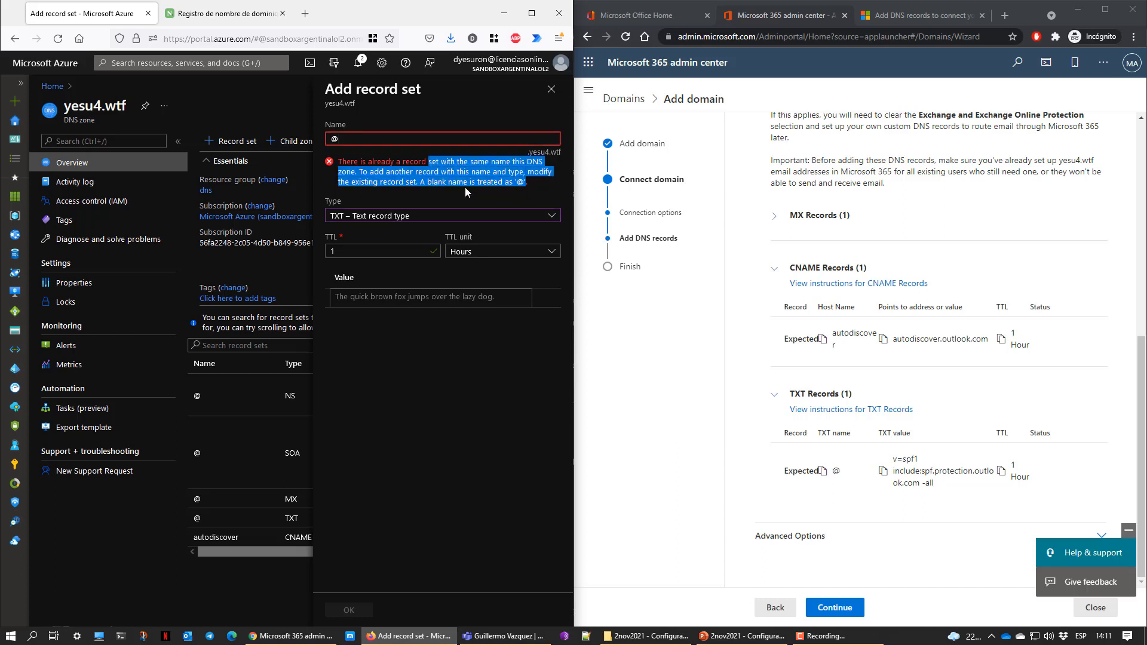
left_click(418, 171)
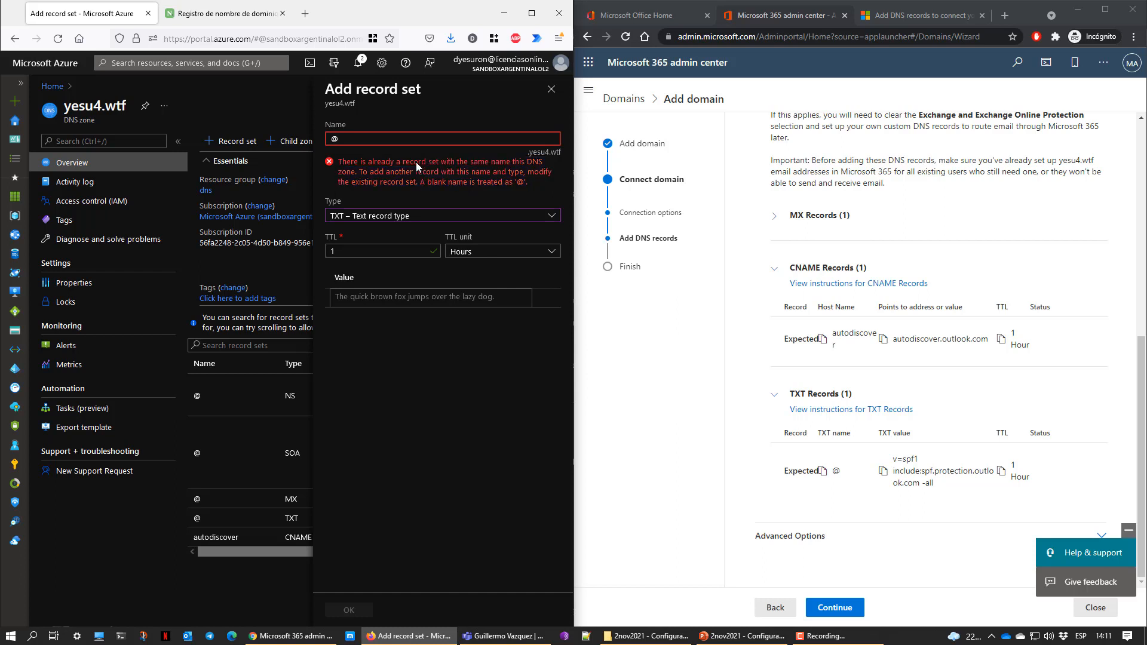
left_click_drag(386, 162, 498, 159)
left_click(348, 139)
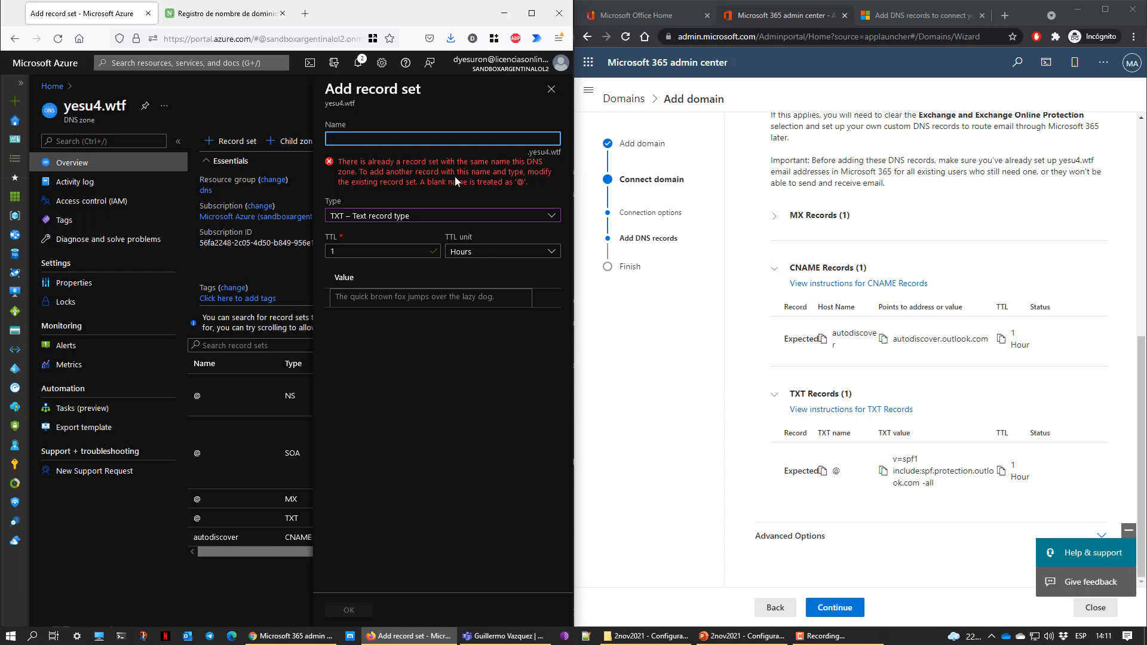
left_click(883, 472)
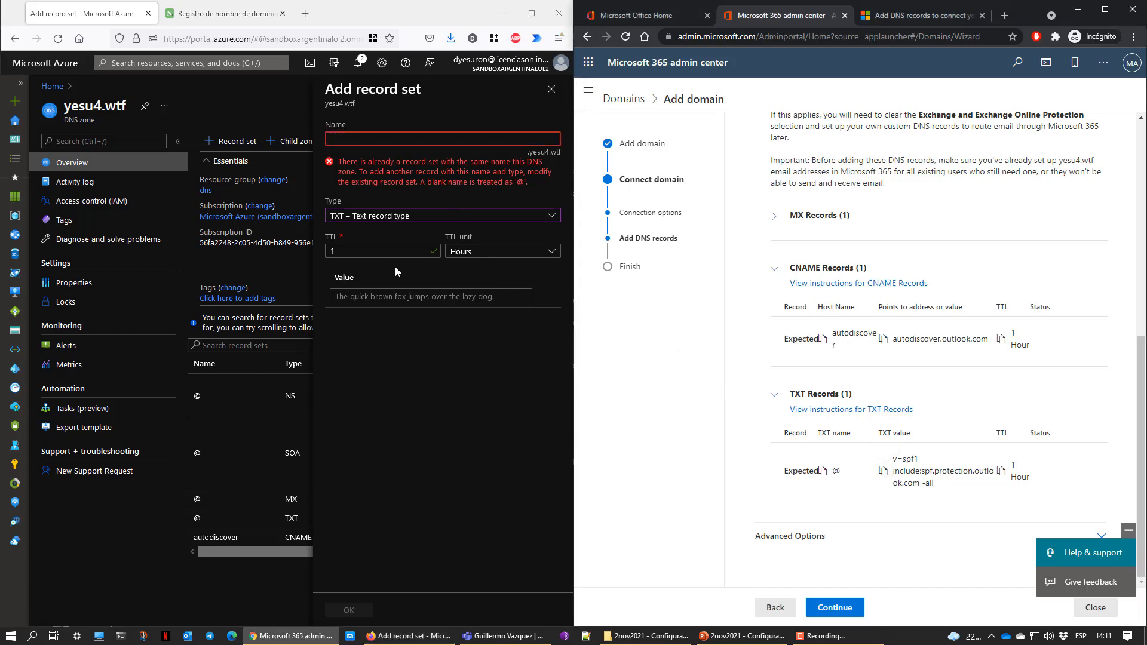
left_click(406, 297)
key("ctrl+v")
left_click(454, 428)
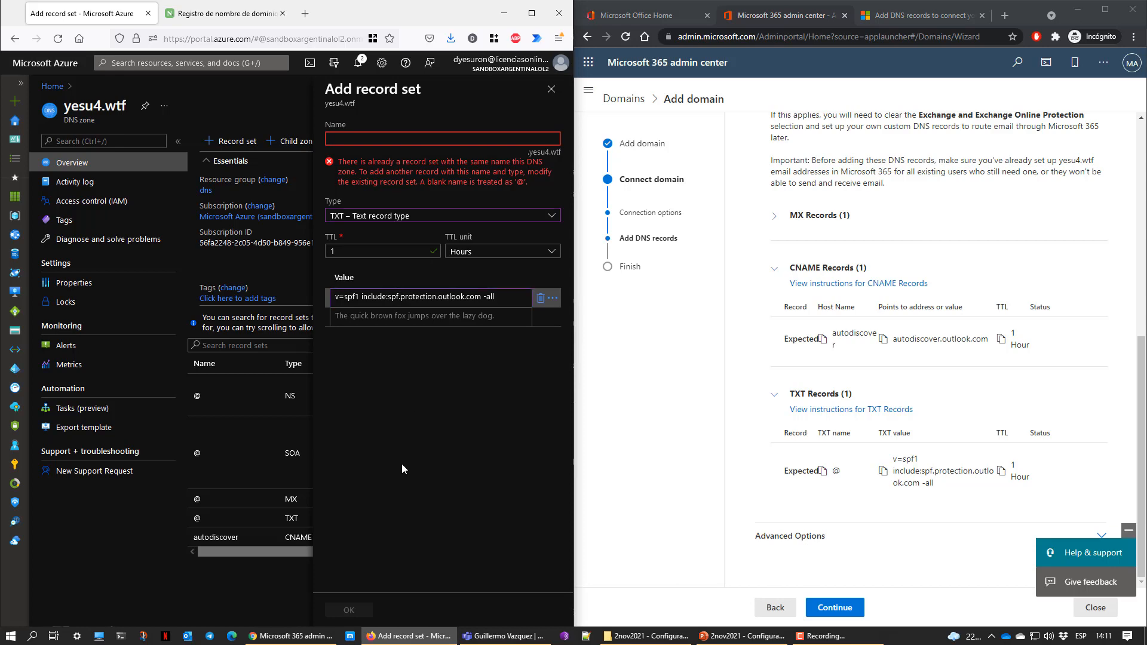
left_click(364, 139)
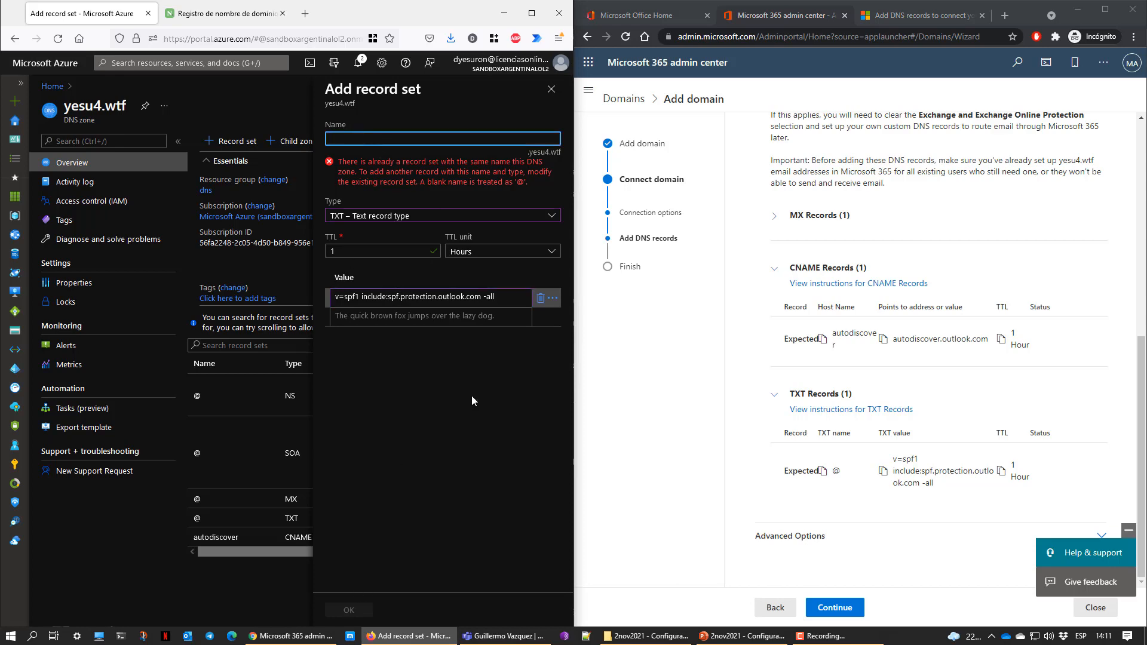
left_click(551, 89)
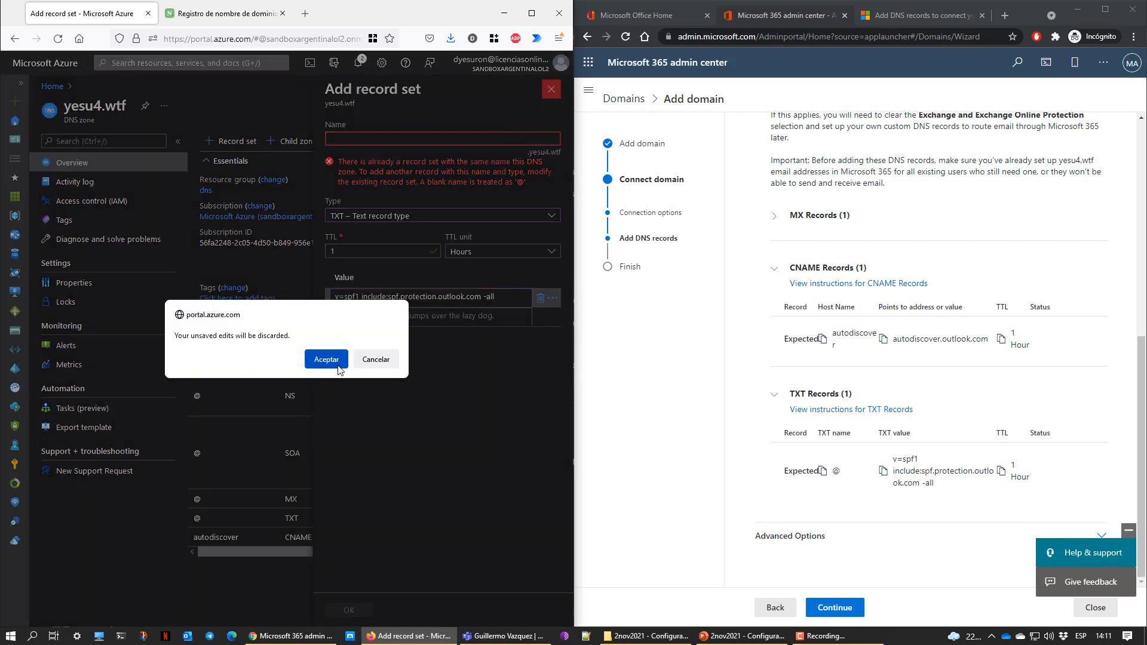
left_click(327, 359)
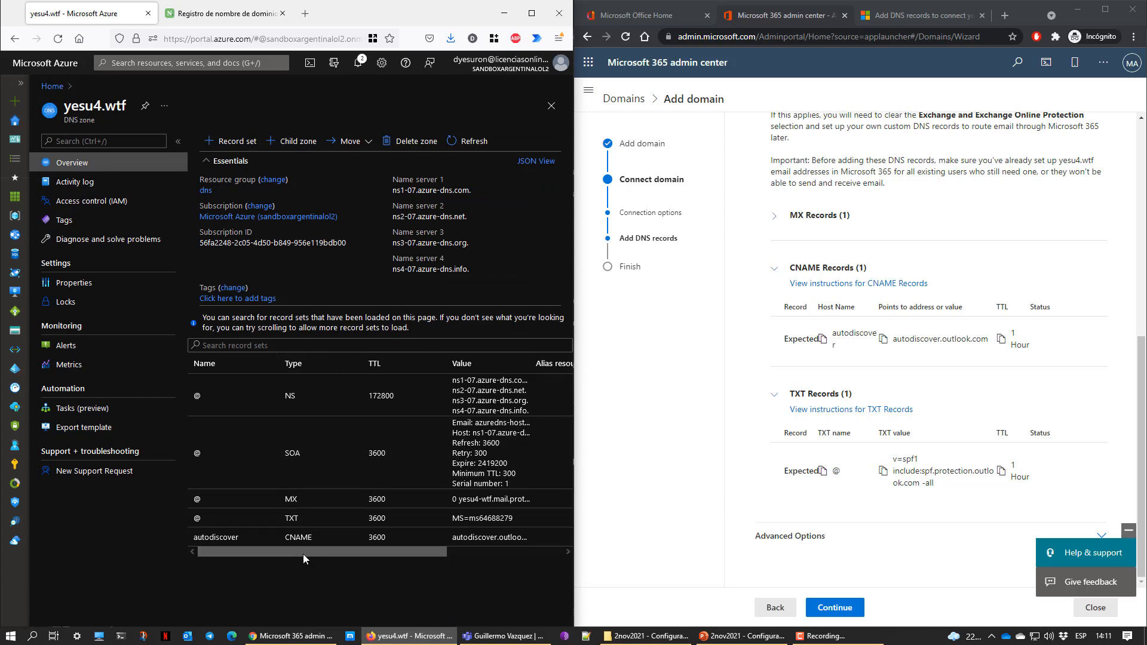
Delete the MS=ms64688279 TXT record set from the yesu4.wtf zone
left_click_drag(303, 553, 453, 554)
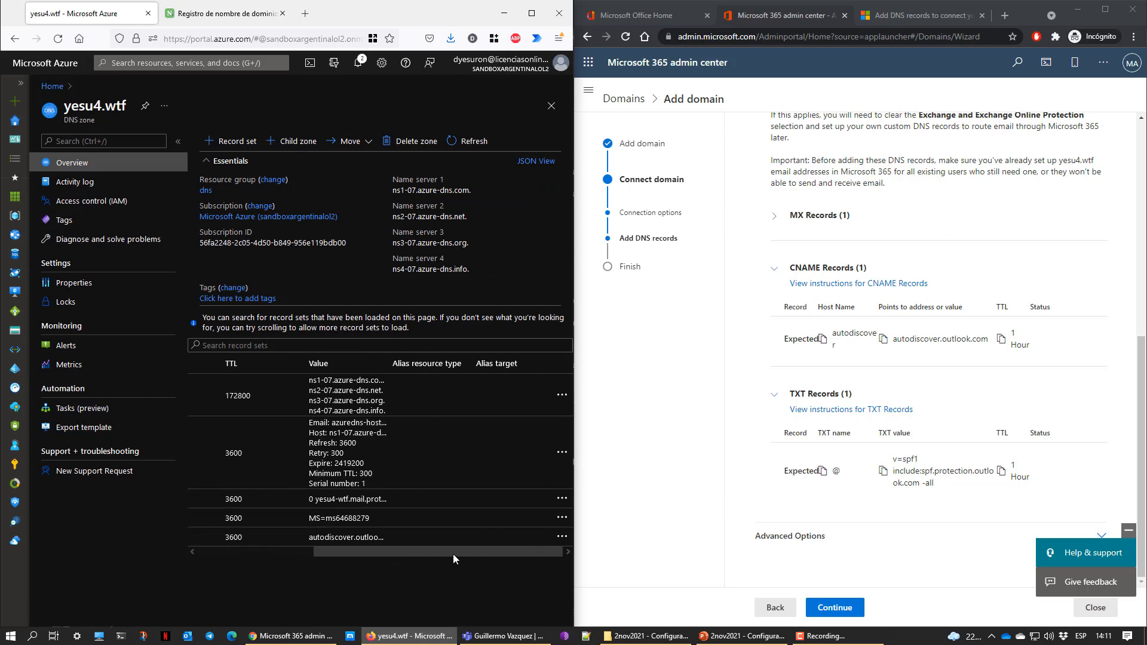
left_click(561, 518)
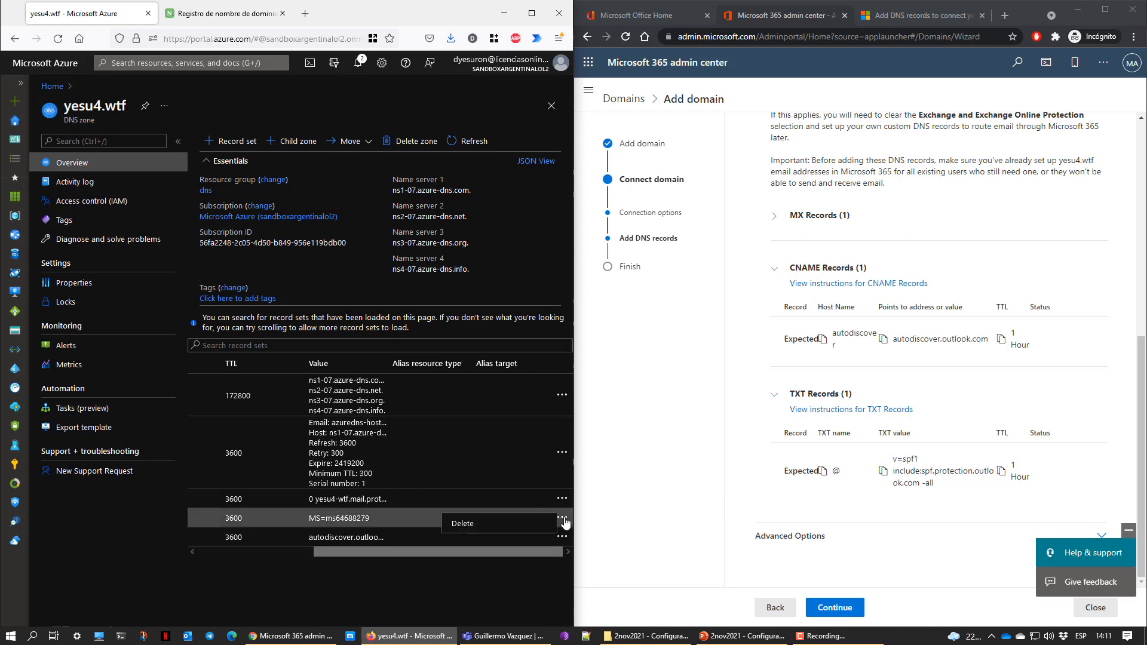
left_click(471, 531)
left_click(69, 592)
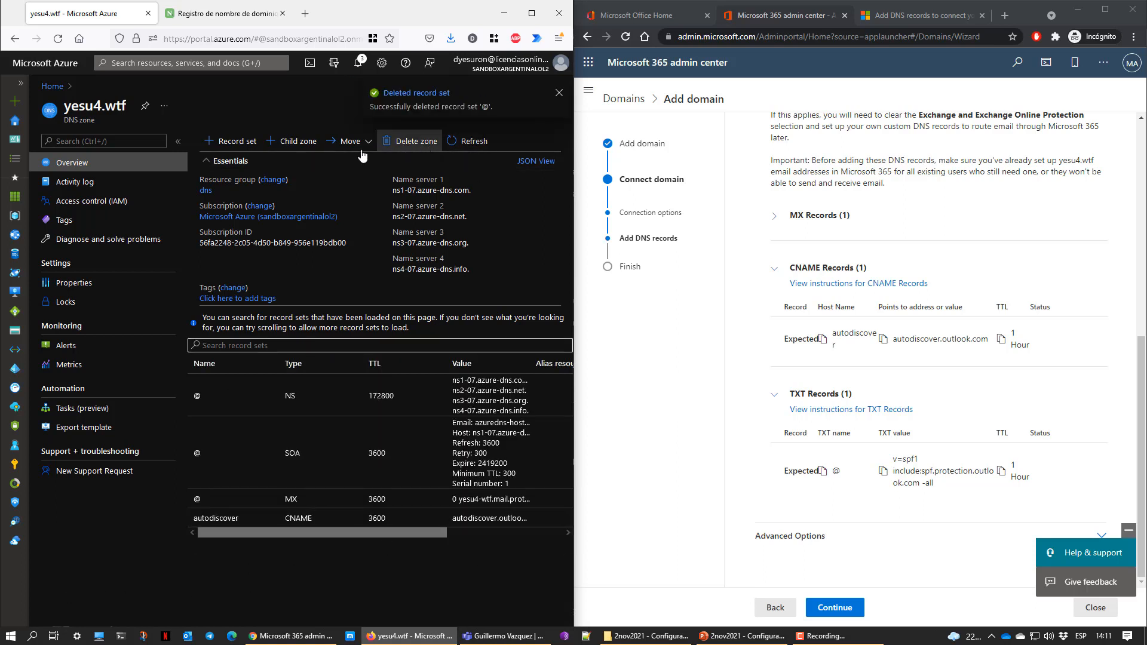
Abandon a TXT record set blocked by a duplicate-name warning and reload the record sets
left_click(231, 142)
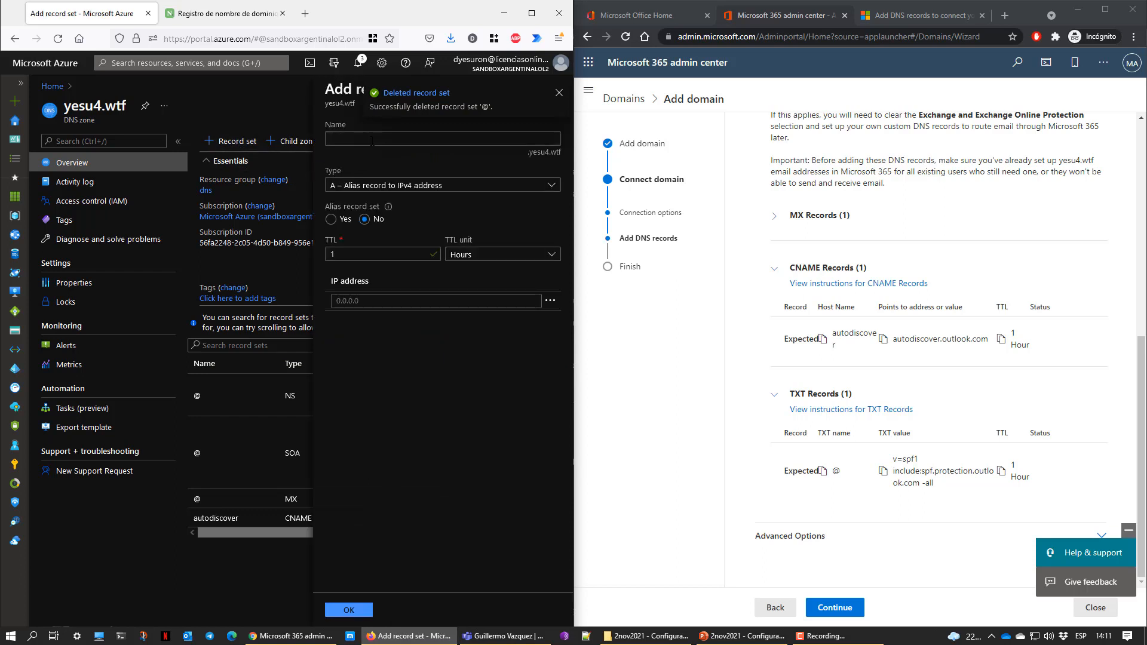
left_click(372, 141)
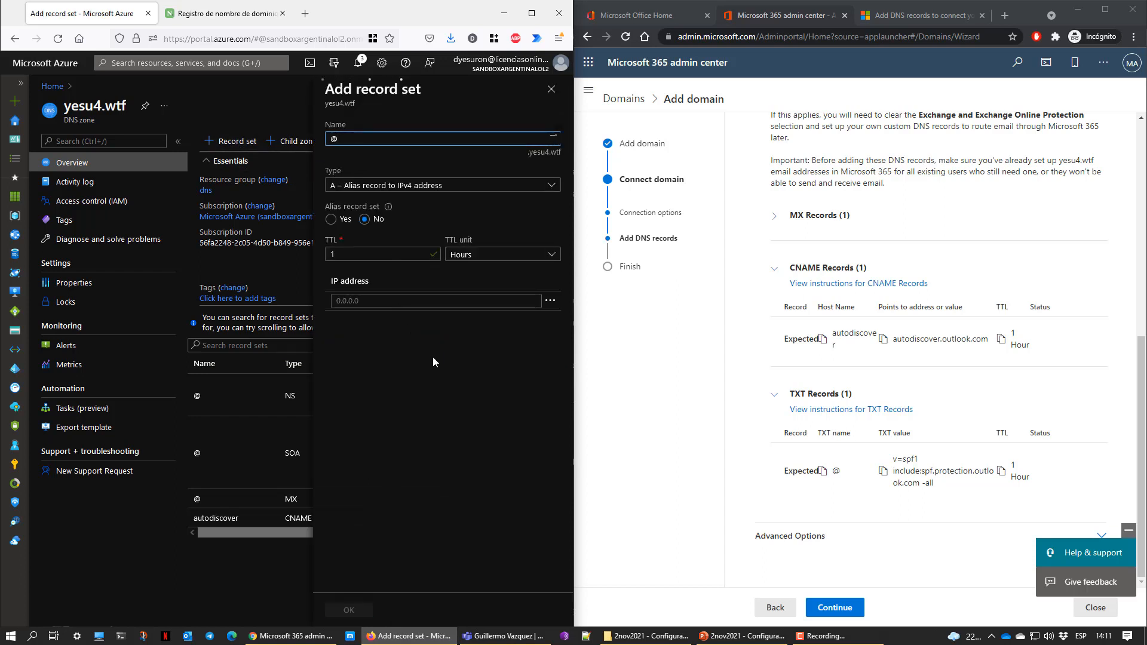
left_click(471, 188)
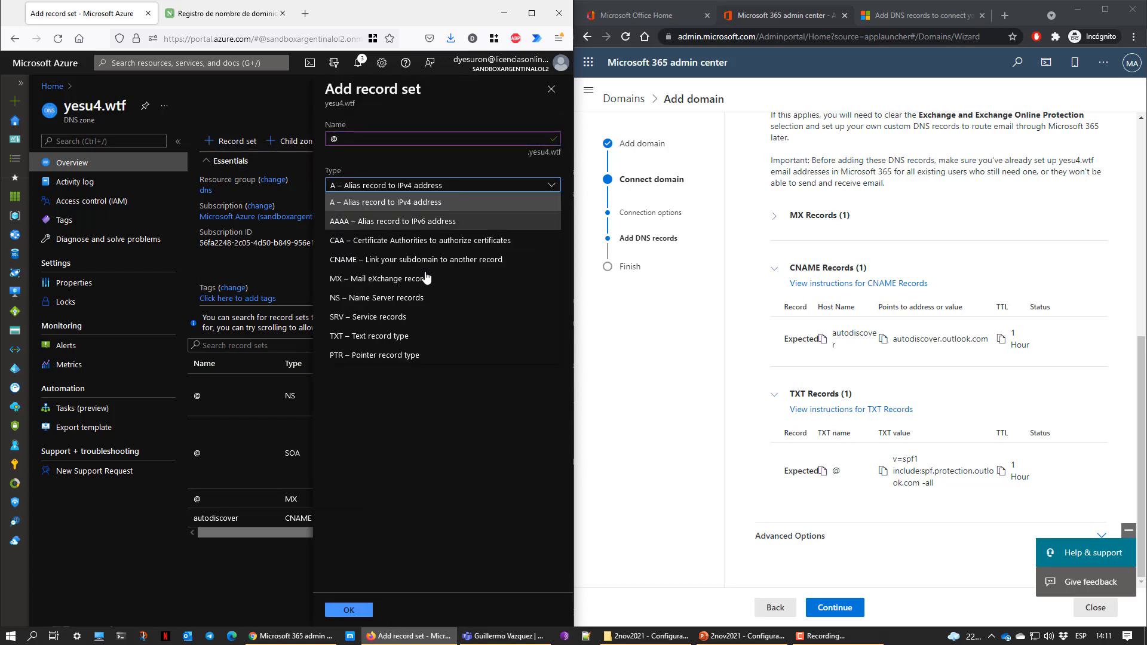
left_click(380, 334)
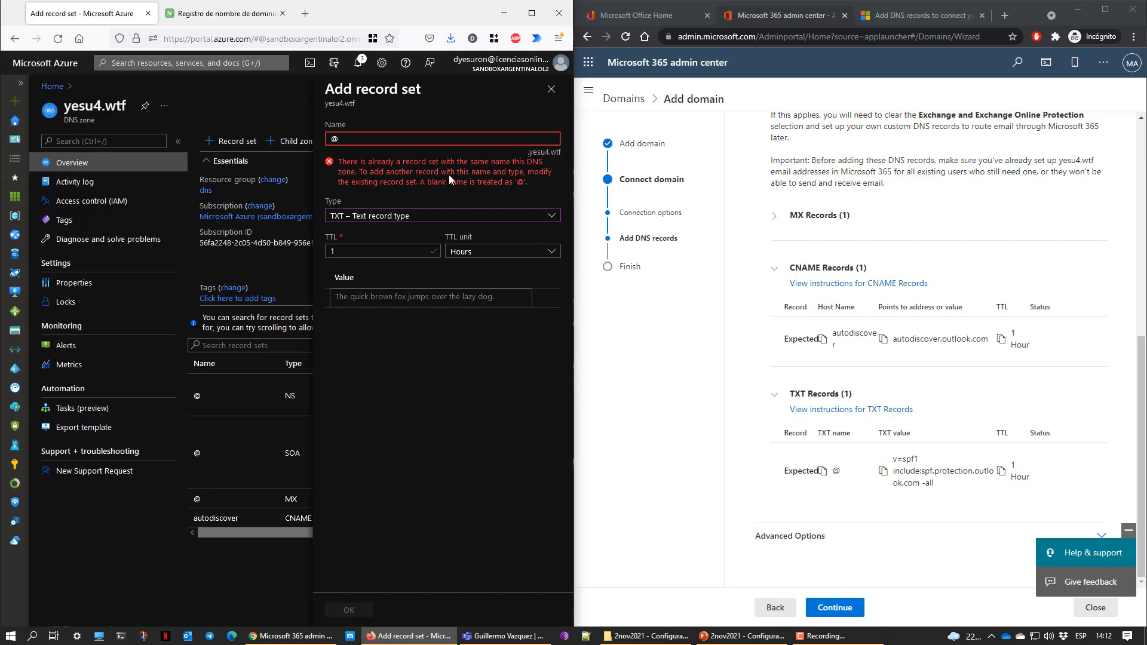
left_click_drag(398, 181, 465, 172)
left_click(479, 192)
left_click(372, 138)
left_click(551, 89)
left_click(332, 361)
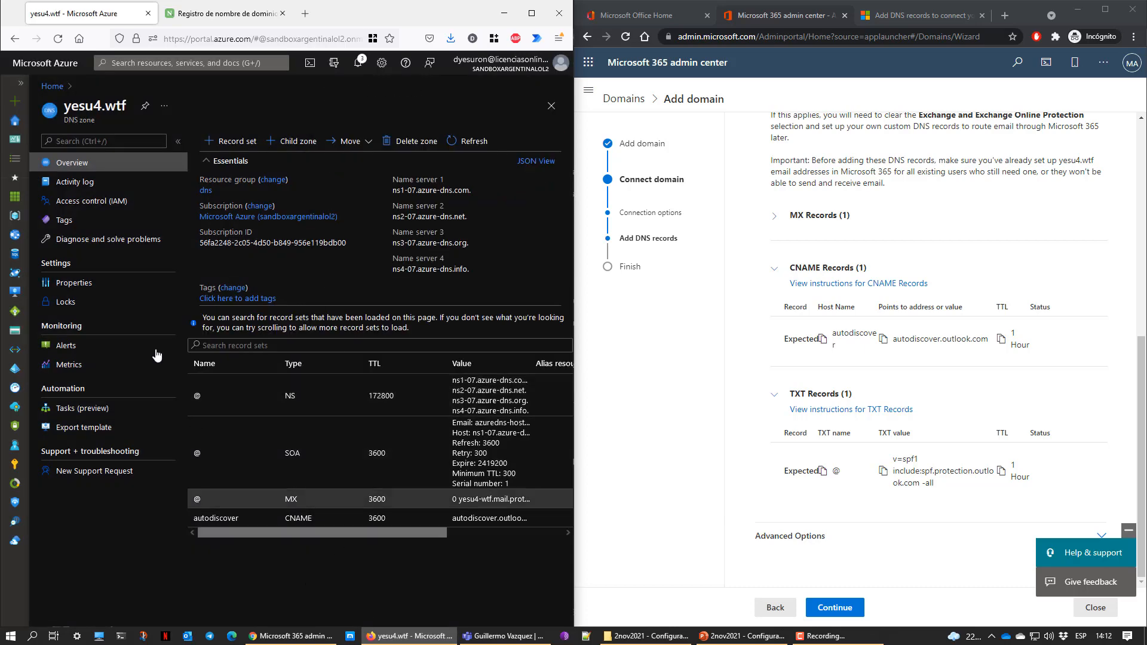
left_click(472, 146)
Create a TXT record @ with value v=spf1 include:spf.protection.outlook.com -all
left_click(234, 145)
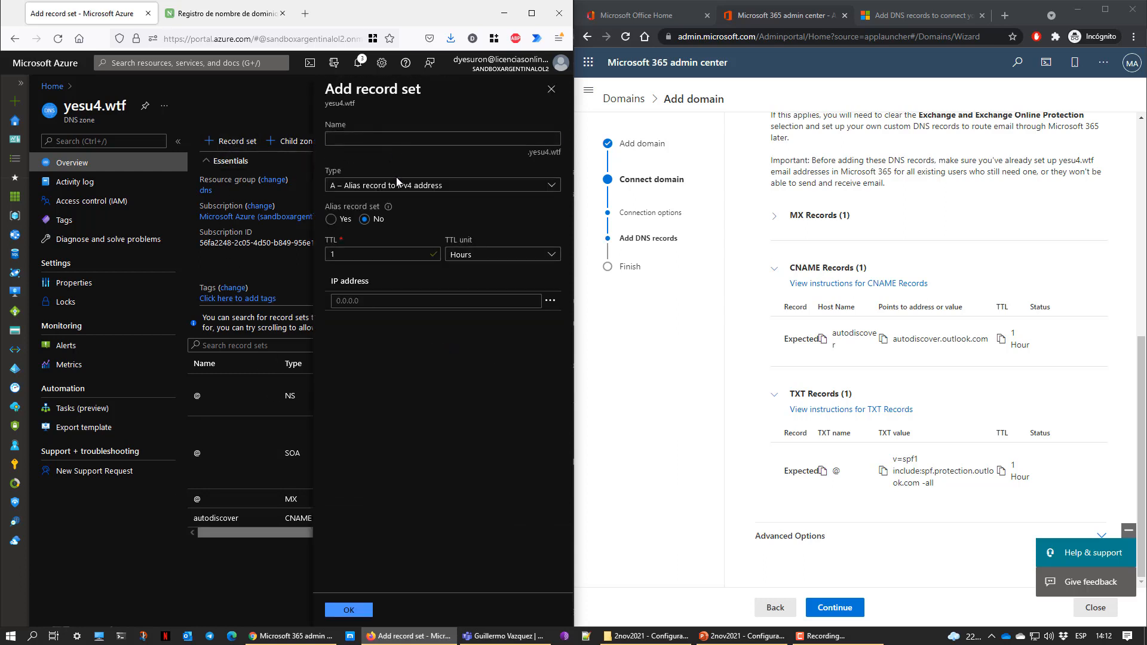
left_click(399, 187)
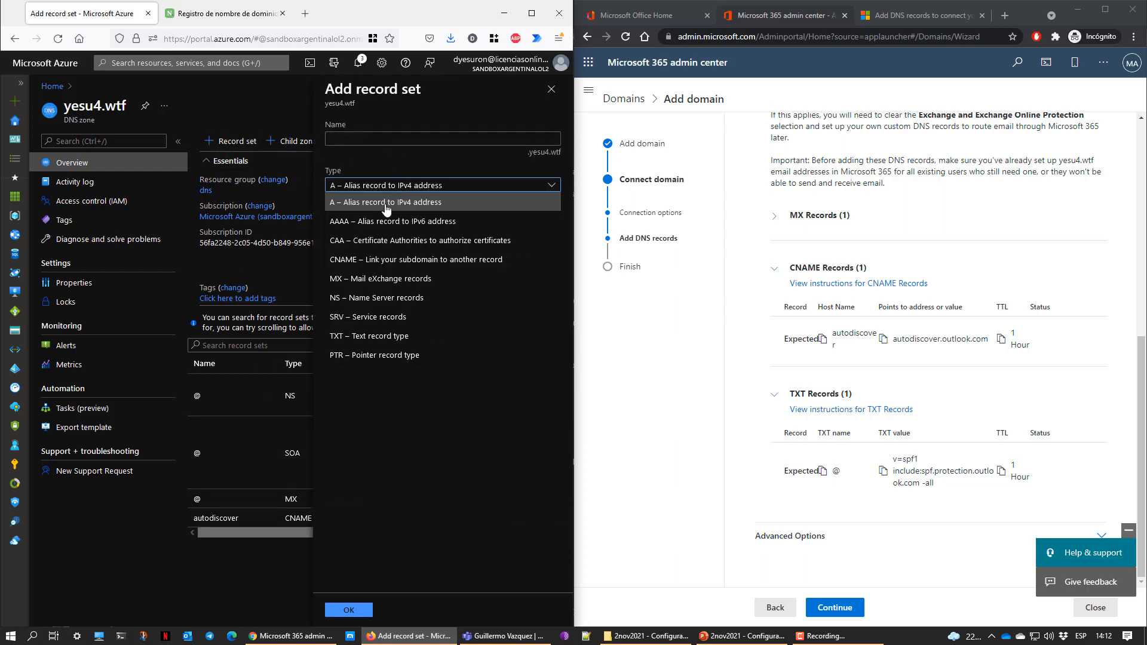
left_click(370, 337)
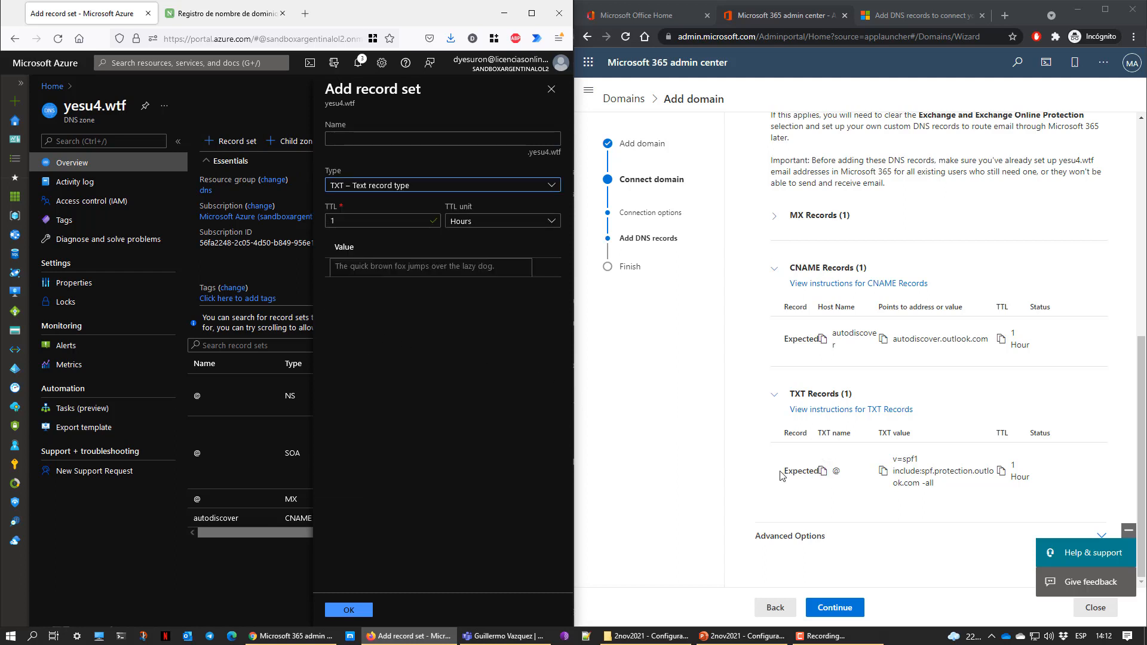
left_click(824, 471)
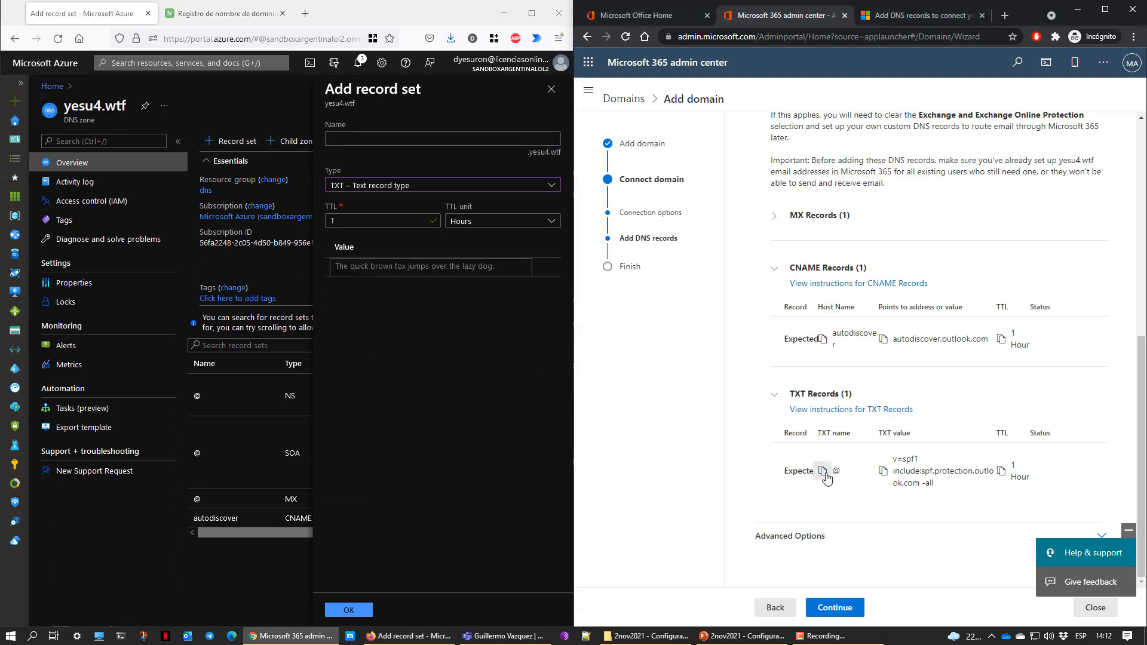
left_click(369, 137)
key("ctrl+v")
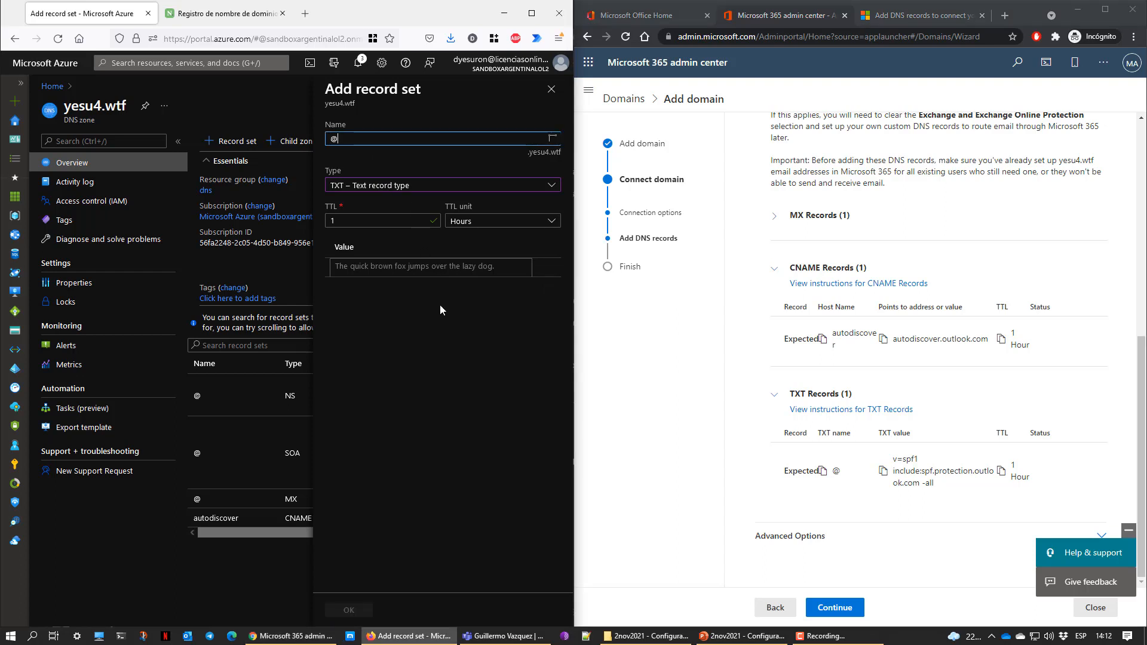
left_click(883, 471)
left_click(418, 268)
key("ctrl+v")
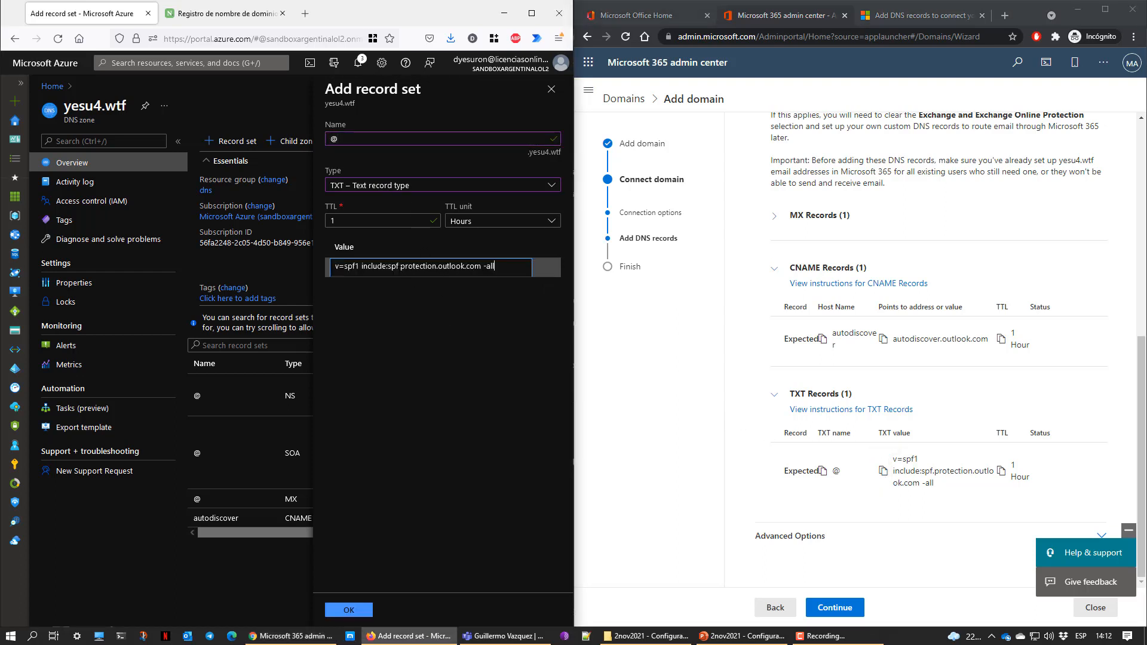
left_click(449, 374)
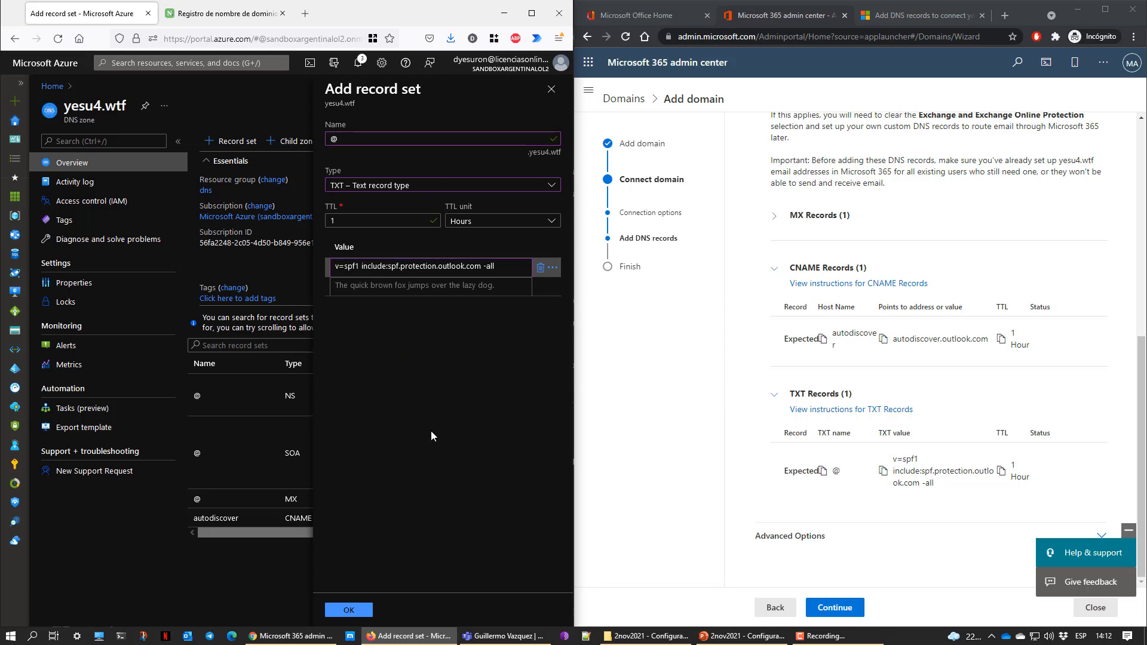
left_click(350, 610)
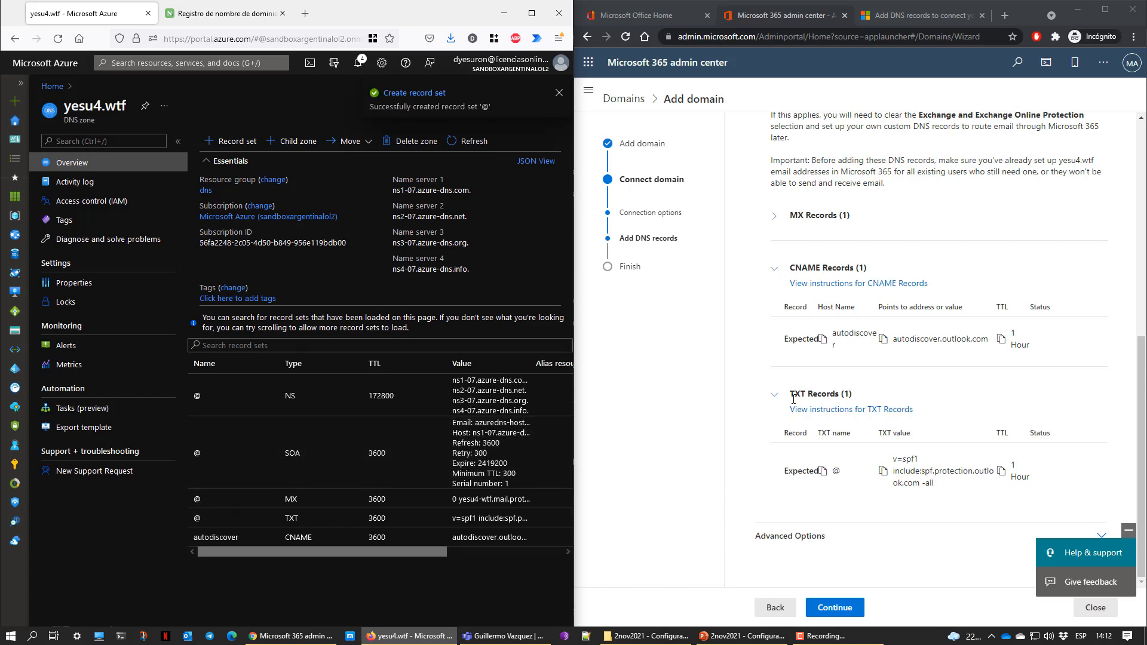
Expand Advanced Options and continue the wizard to verify the yesu4.wtf DNS records
scroll(788, 451, "up", 6)
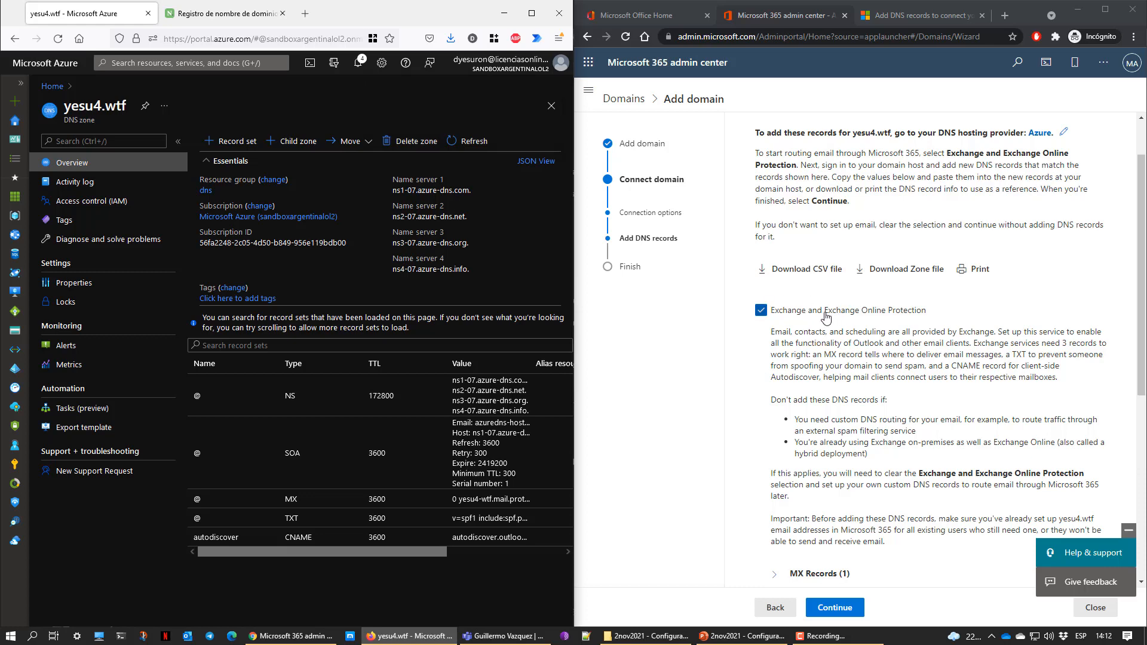
scroll(753, 440, "down", 2)
scroll(755, 439, "down", 3)
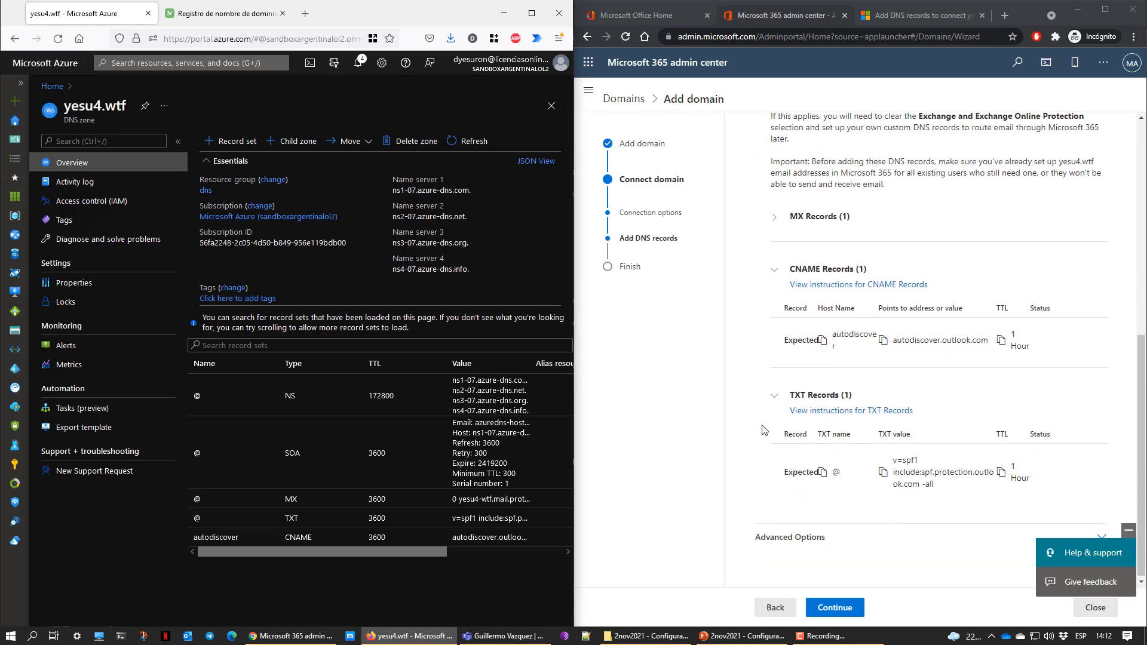
left_click(794, 541)
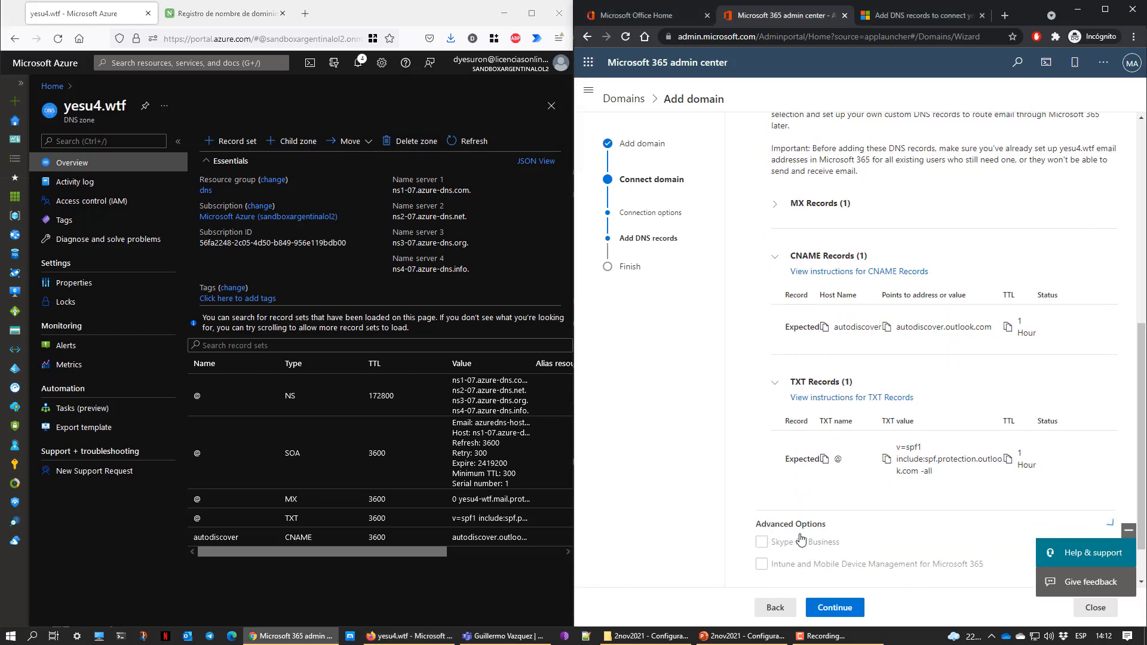
scroll(801, 531, "down", 1)
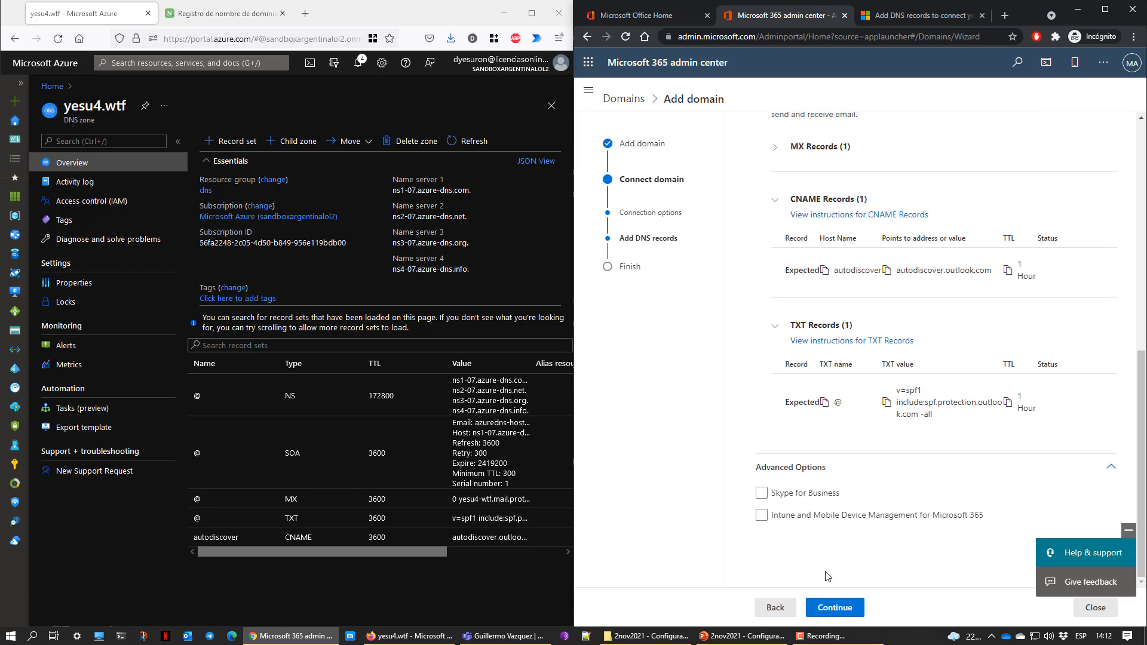
left_click(848, 608)
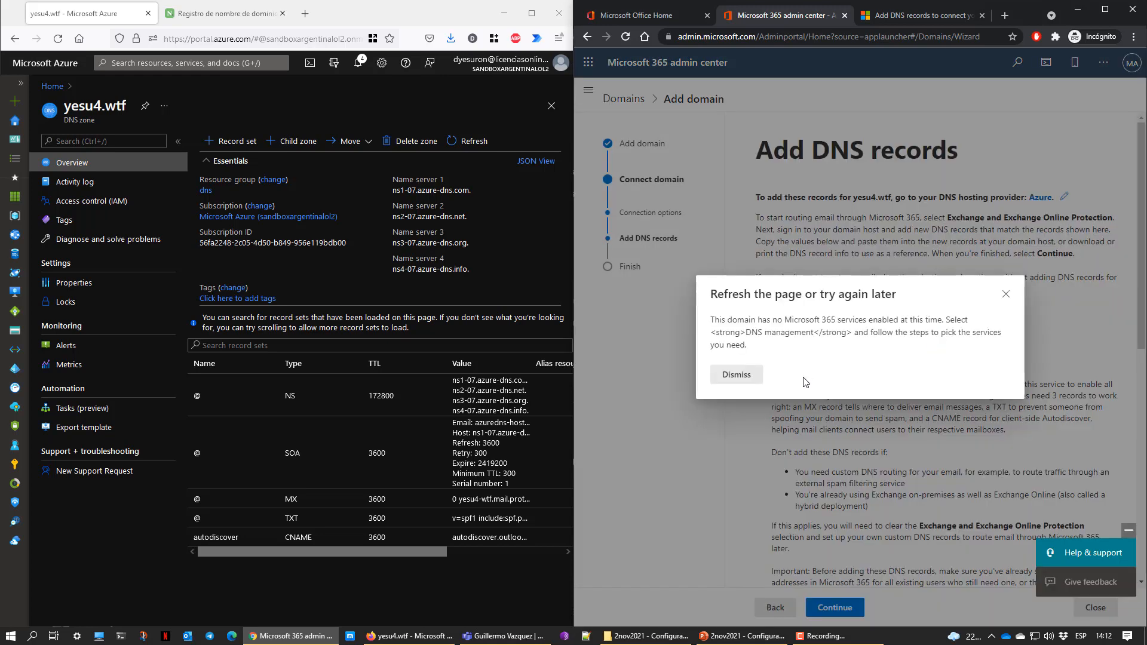
Dismiss the DNS check error and compare with the records in the Azure DNS zone
left_click_drag(799, 318, 947, 318)
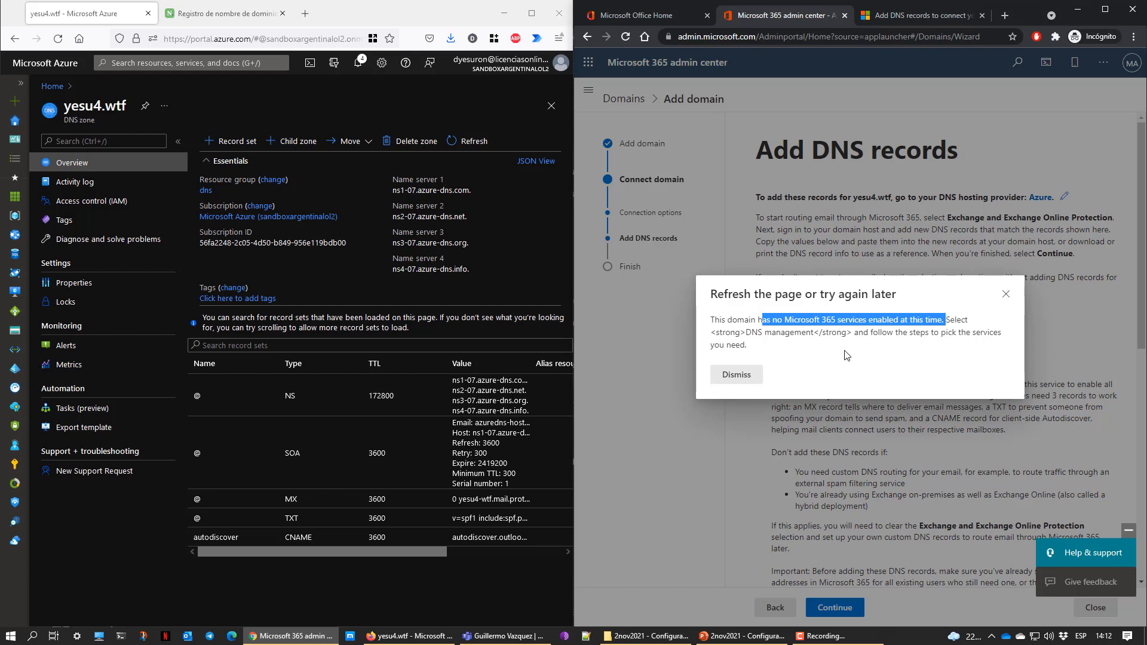
left_click(831, 358)
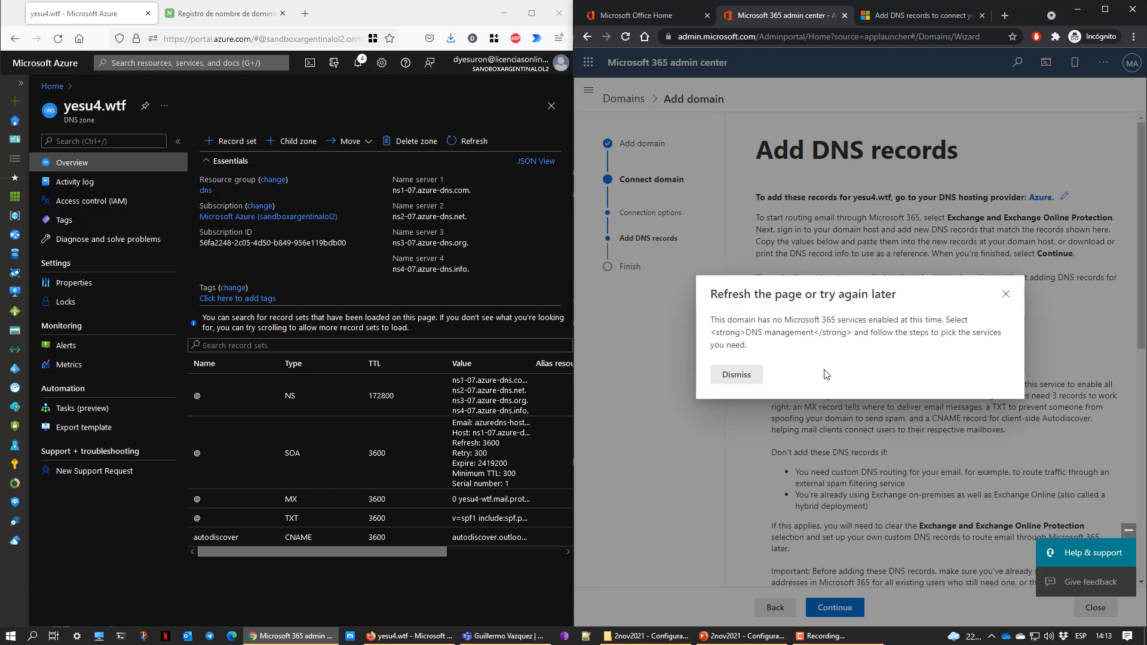
left_click(741, 376)
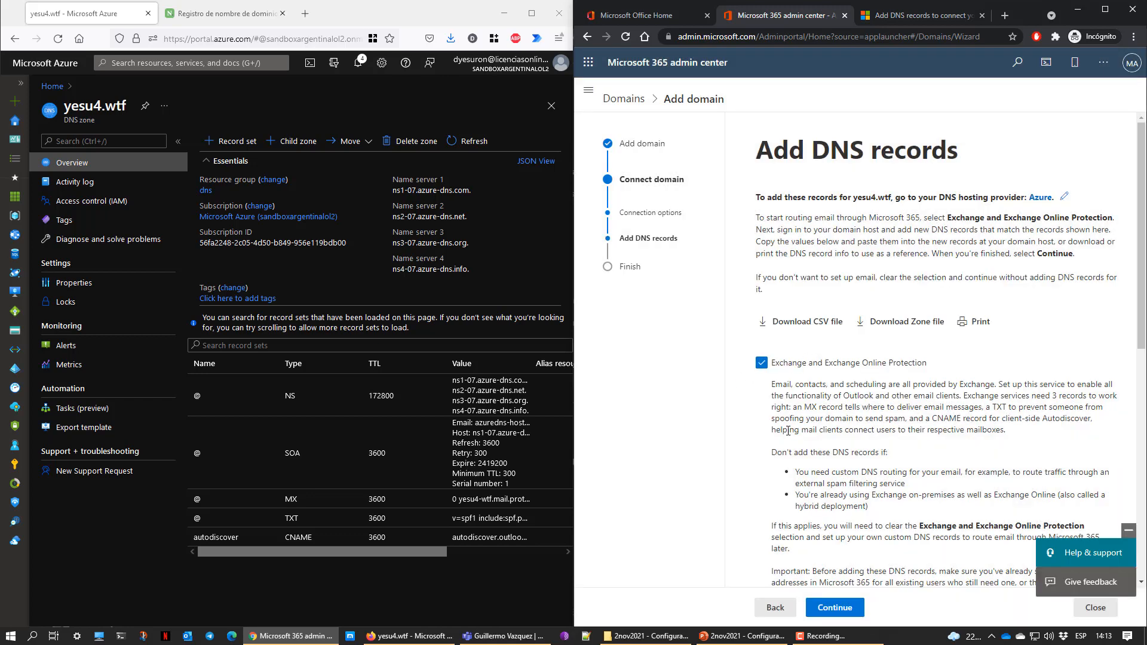
scroll(795, 436, "down", 10)
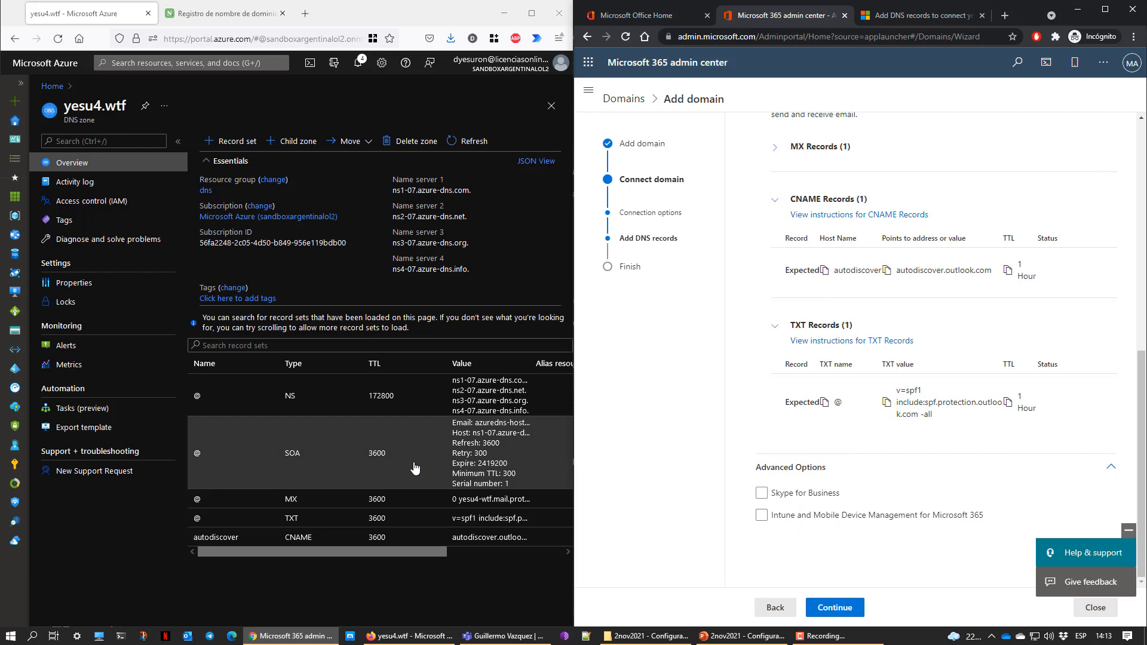
left_click(453, 153)
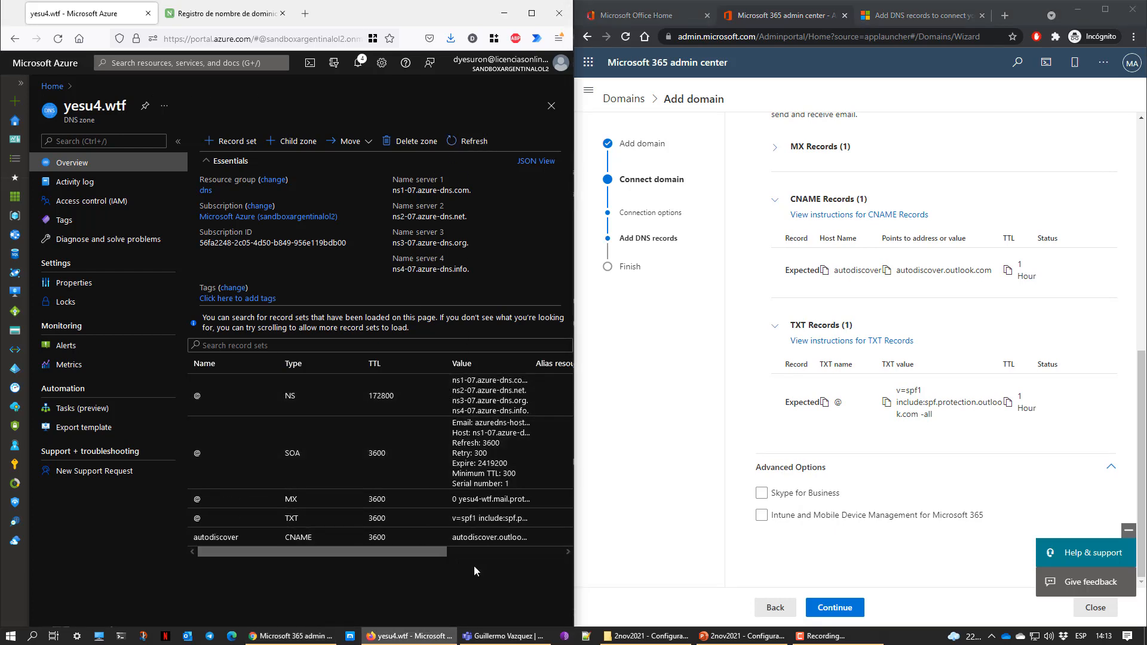
Collapse the advanced options, CNAME and TXT record sections and rerun the DNS check
left_click(1112, 467)
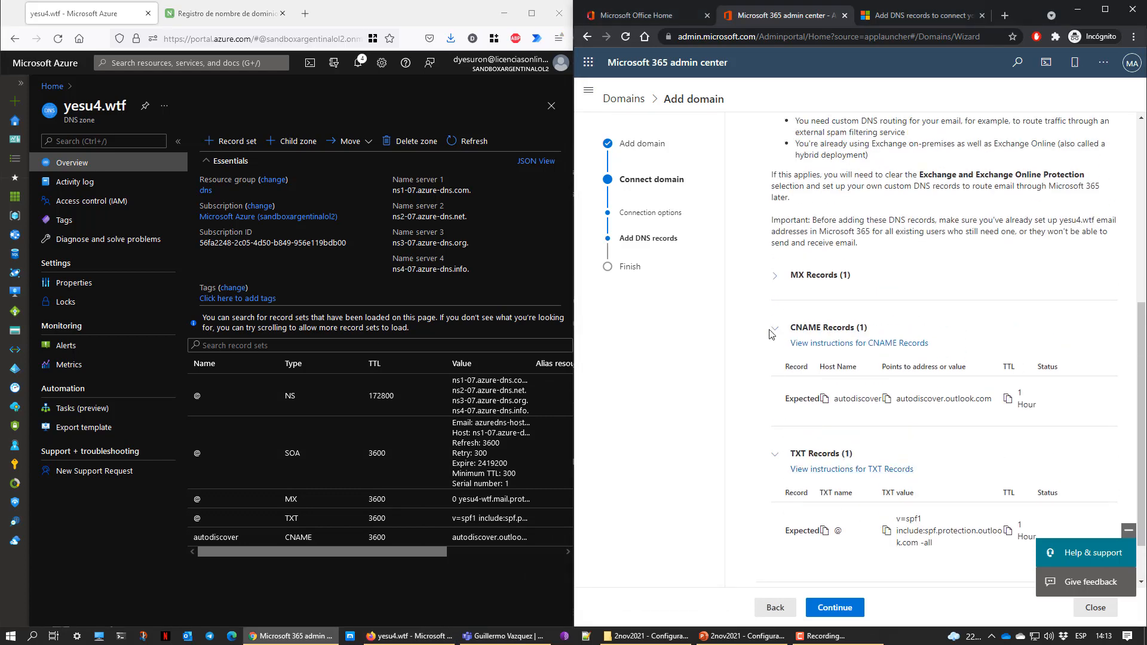
left_click(774, 333)
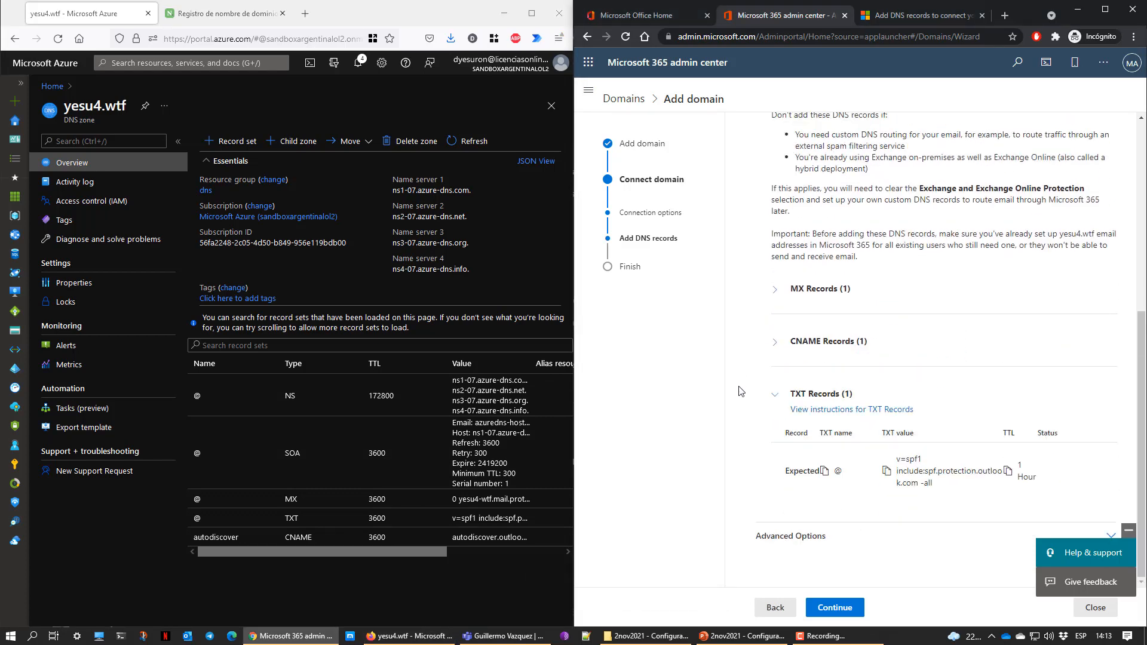
left_click(777, 395)
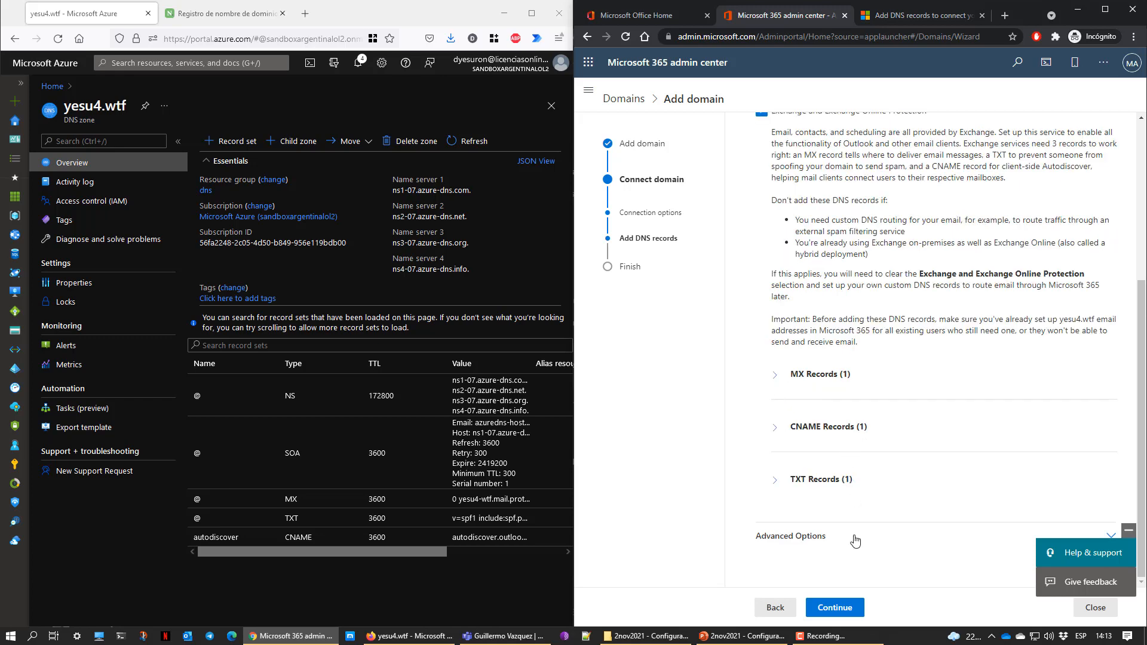
left_click(837, 608)
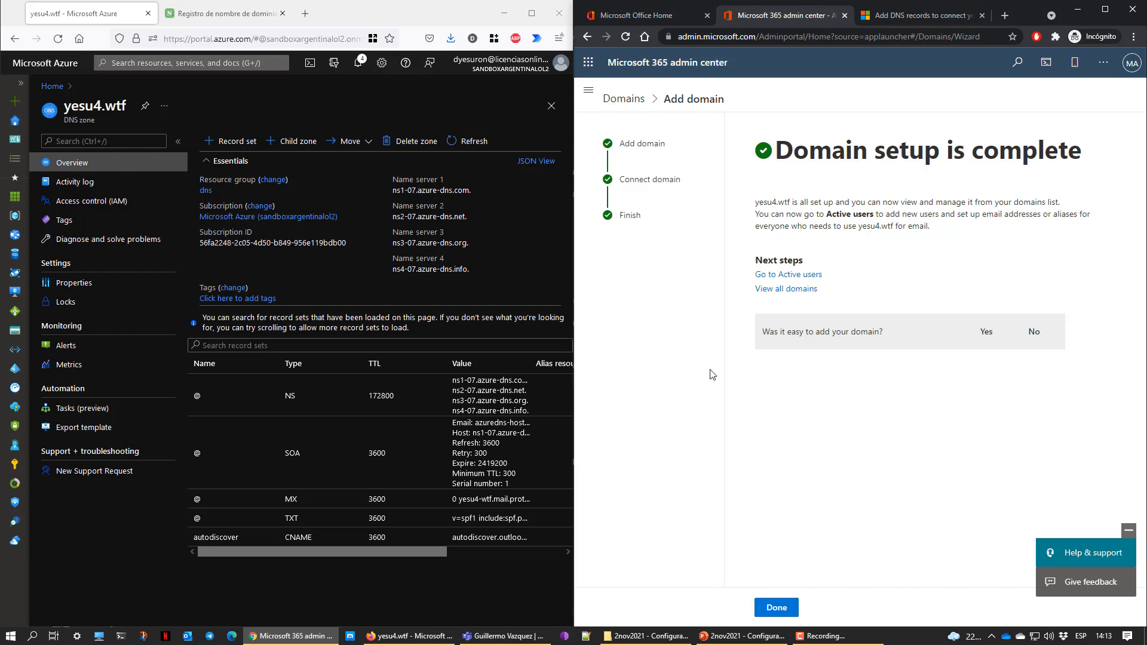
Finish the wizard, review the onmicrosoft.com domain details, then go to Active users
left_click(777, 609)
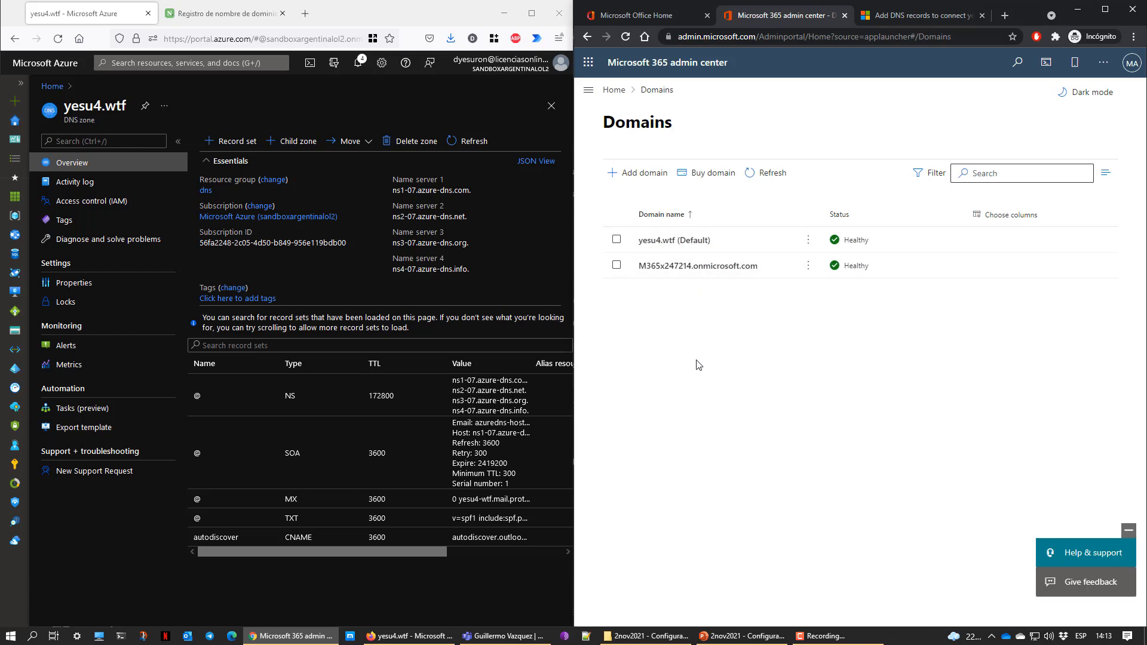
left_click(708, 267)
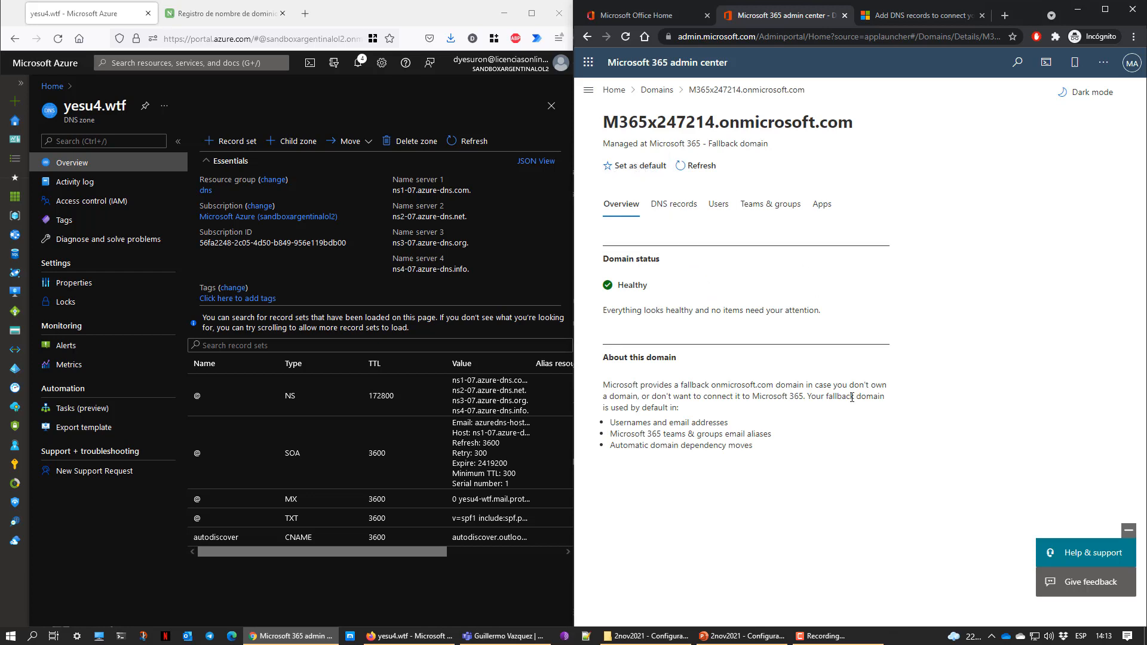
left_click(588, 38)
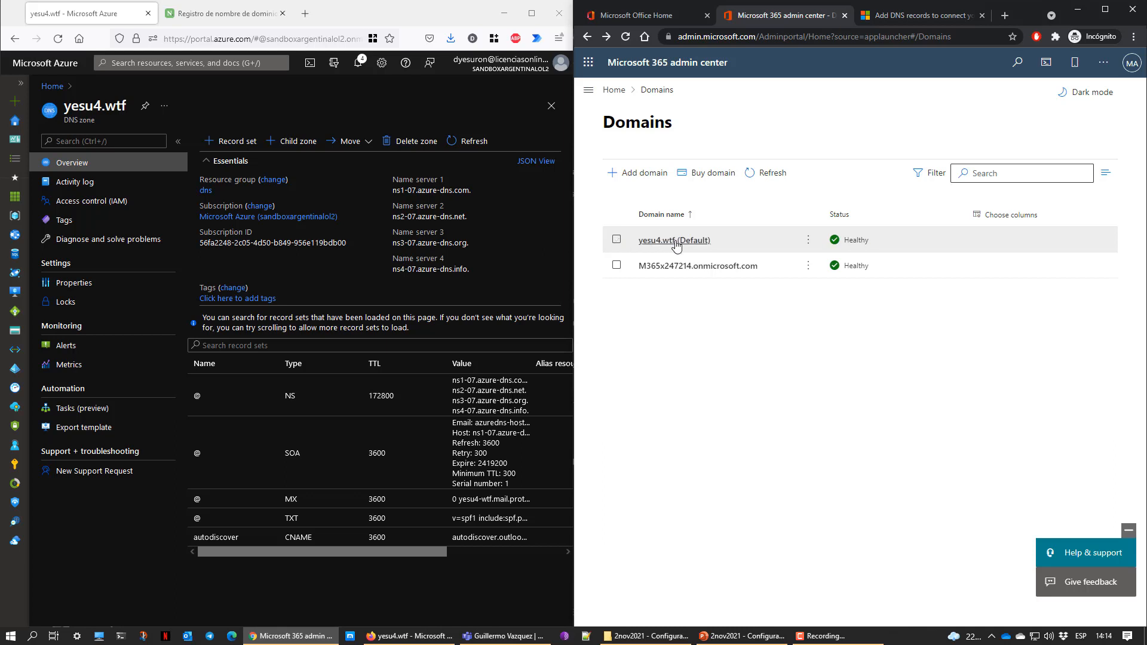
left_click(589, 93)
left_click(618, 157)
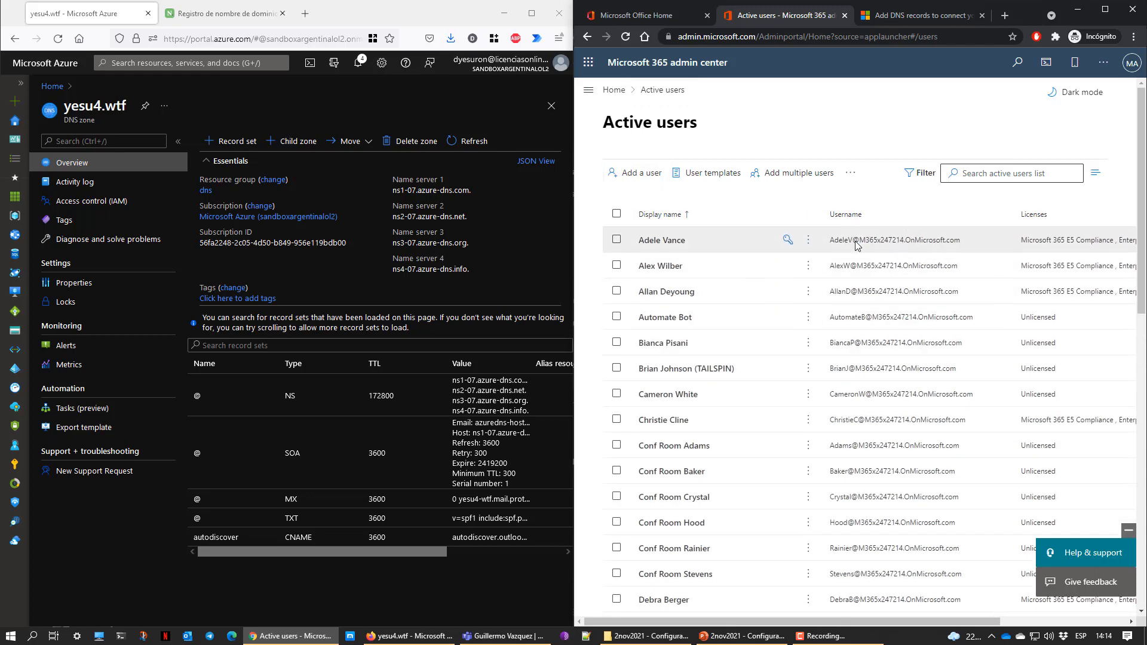
left_click(616, 240)
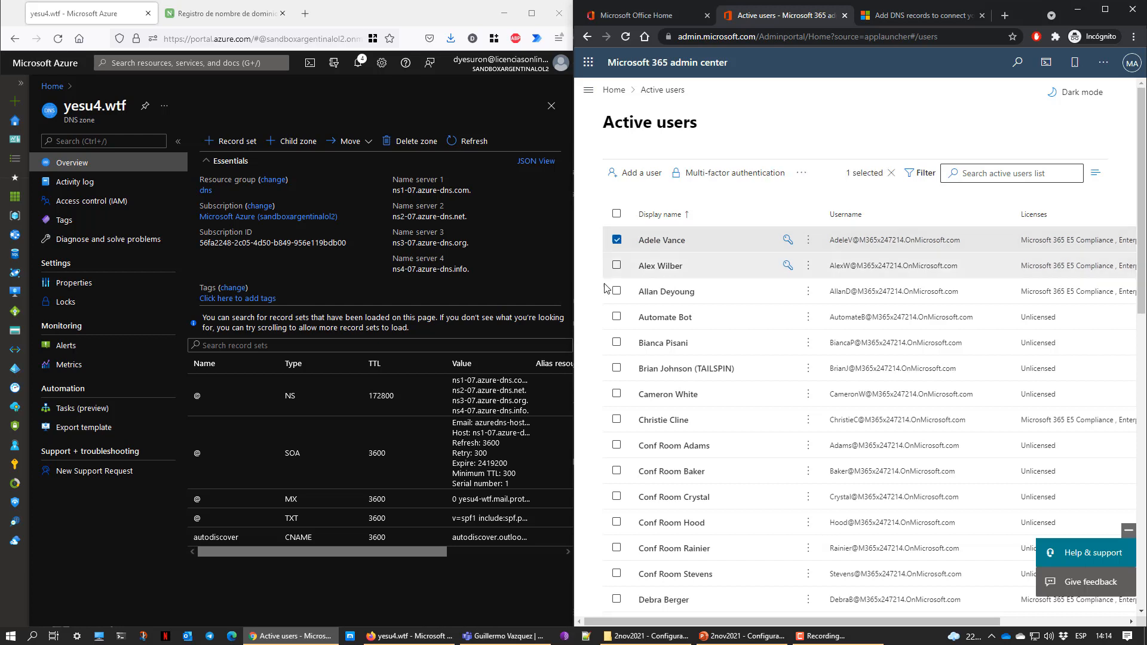
left_click(806, 179)
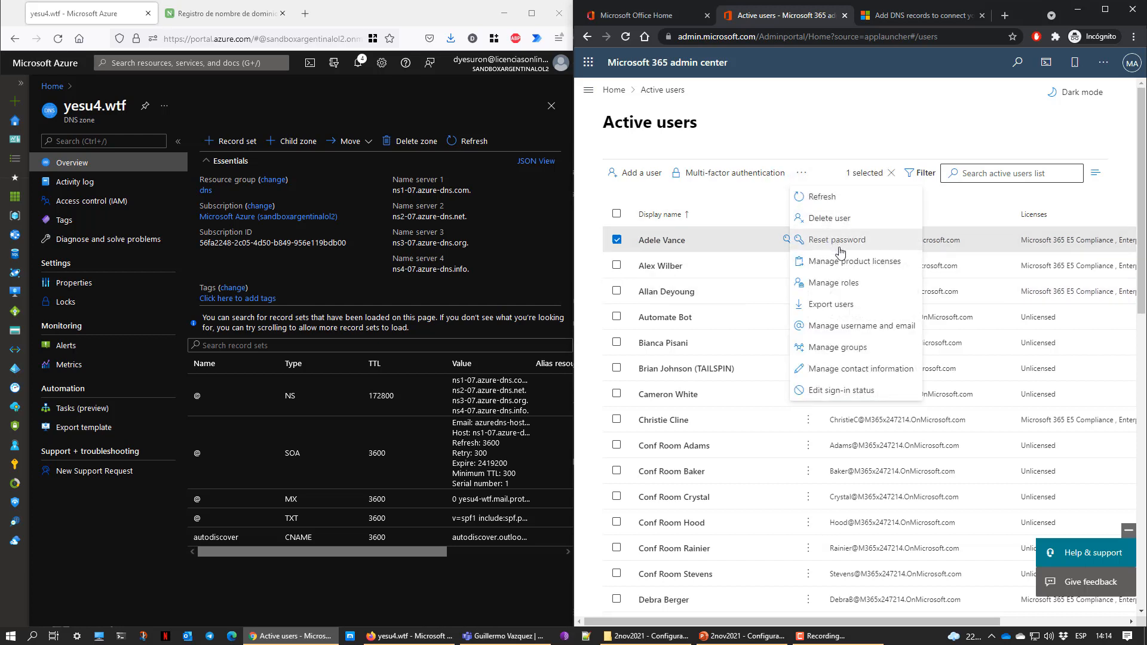
left_click(868, 329)
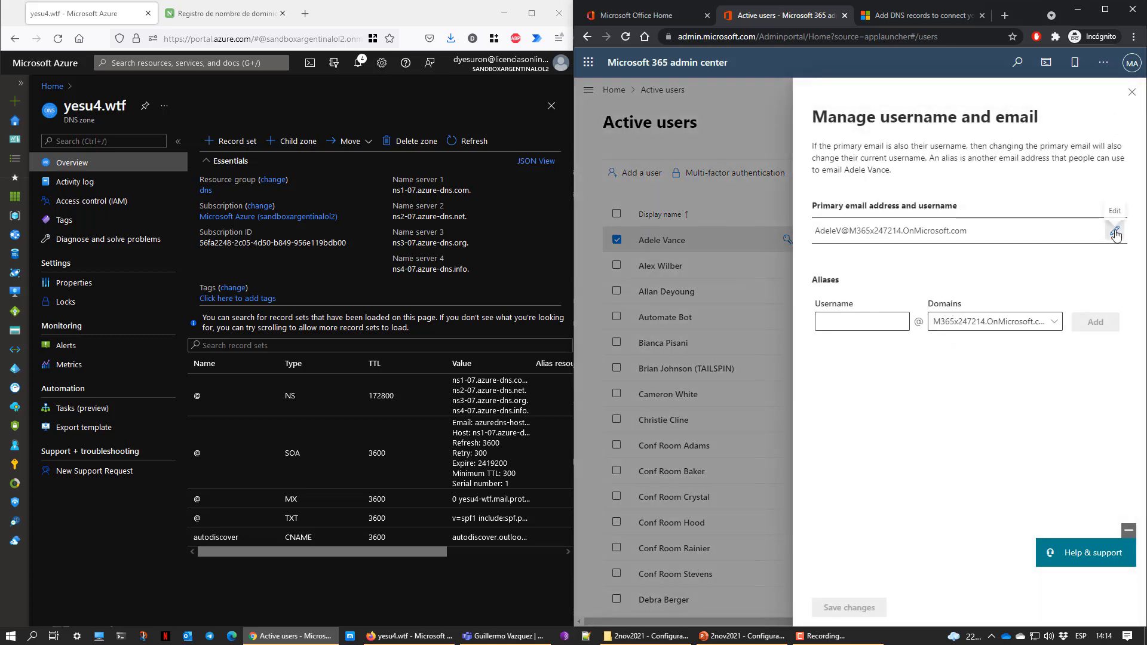
left_click(1115, 234)
left_click(986, 249)
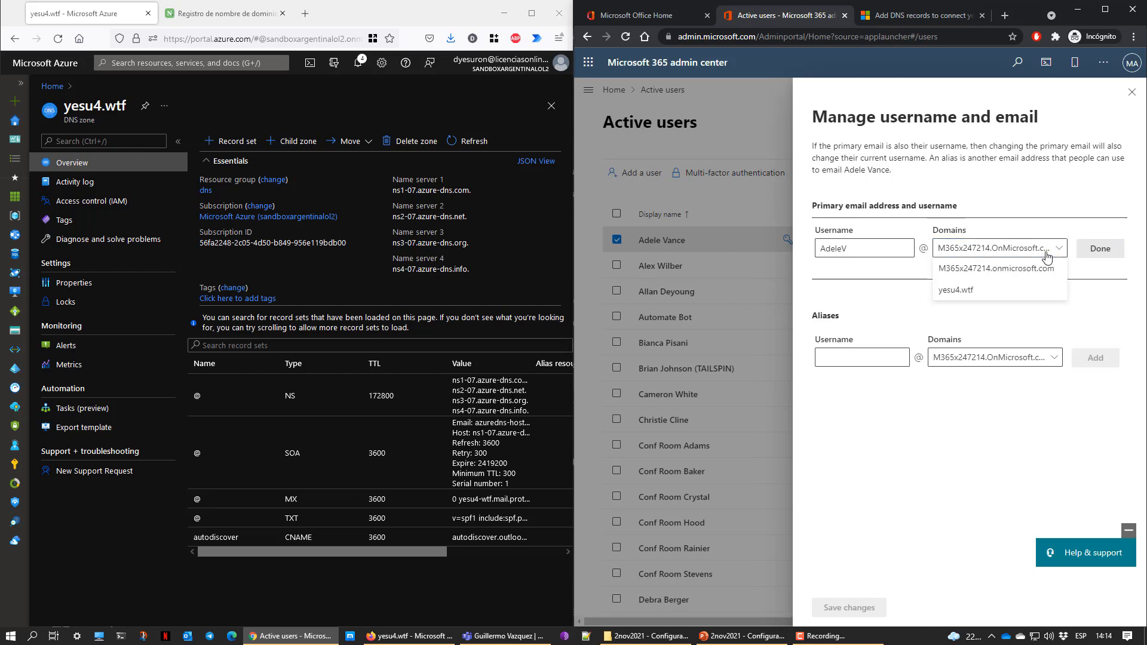
left_click(955, 294)
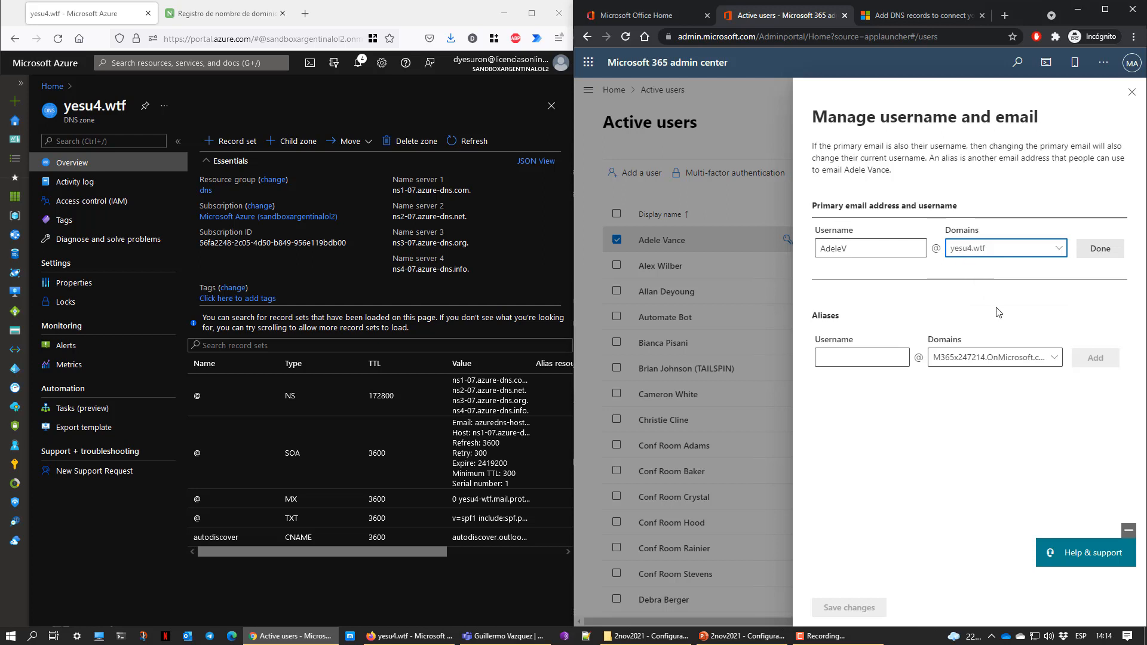
left_click(964, 361)
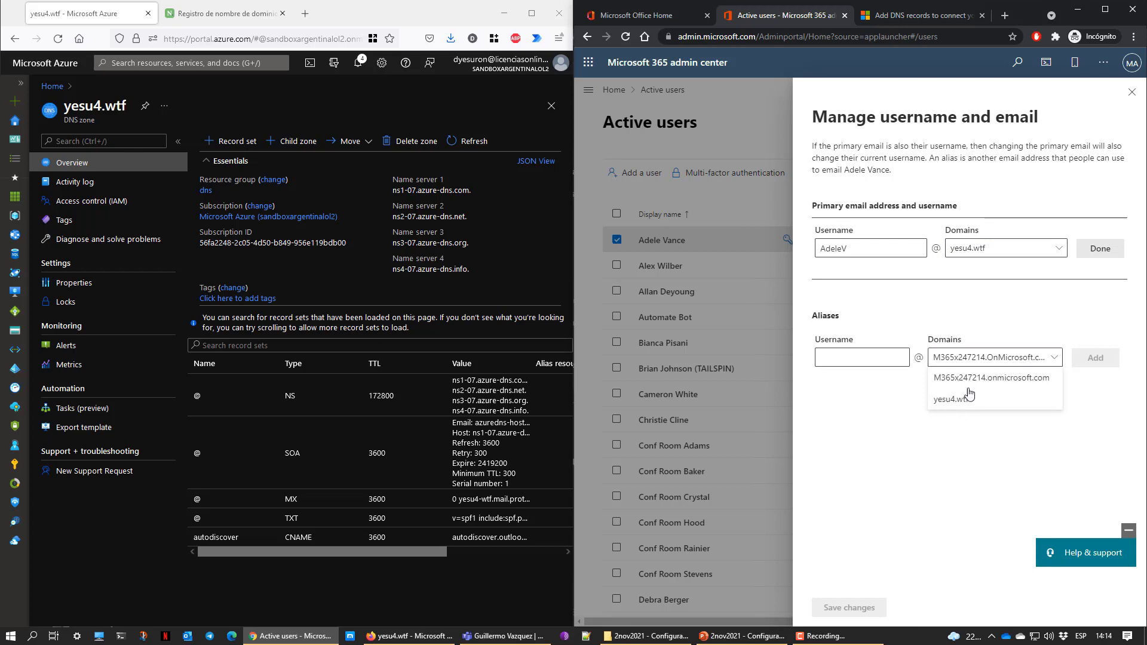
left_click_drag(812, 317, 846, 317)
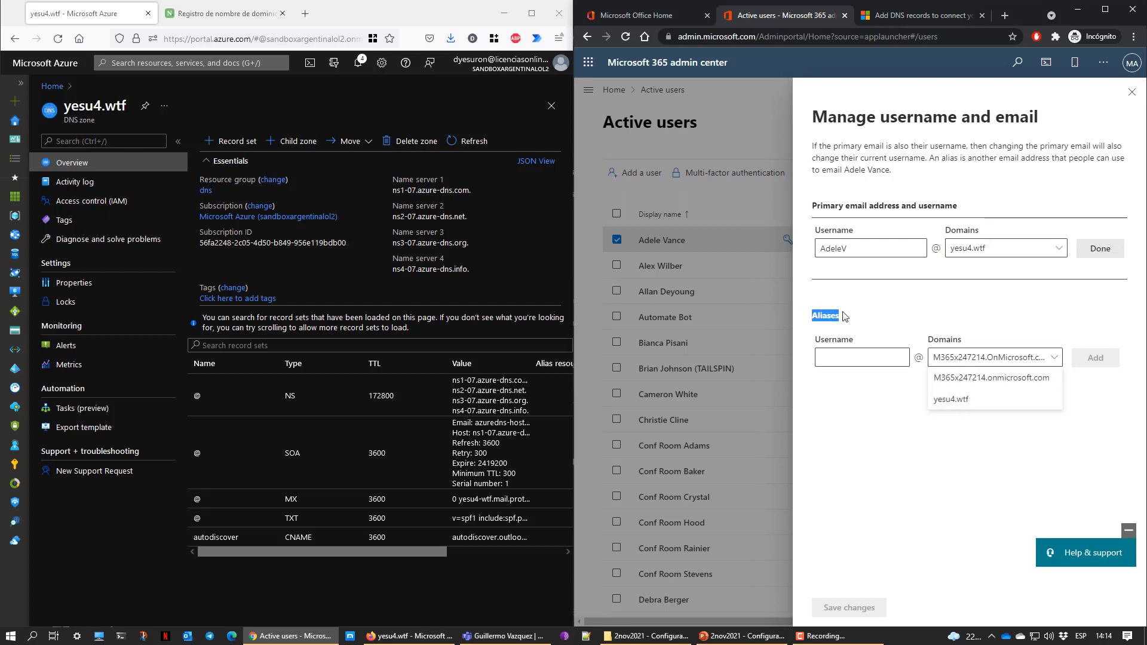
left_click(905, 303)
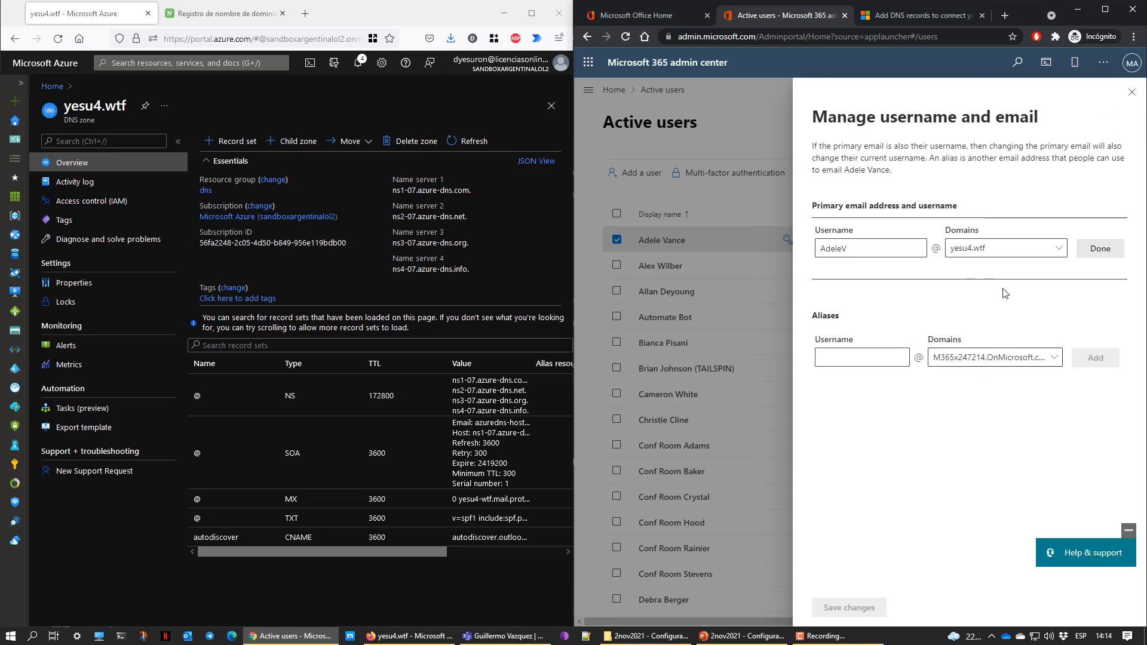
left_click(1132, 93)
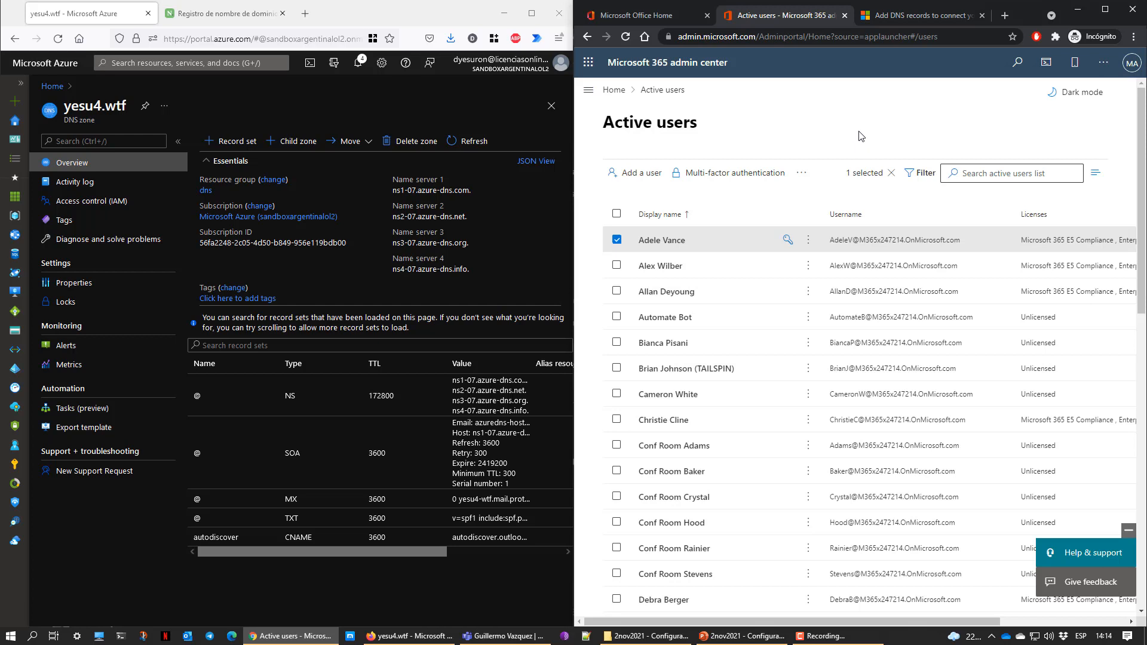
left_click(617, 239)
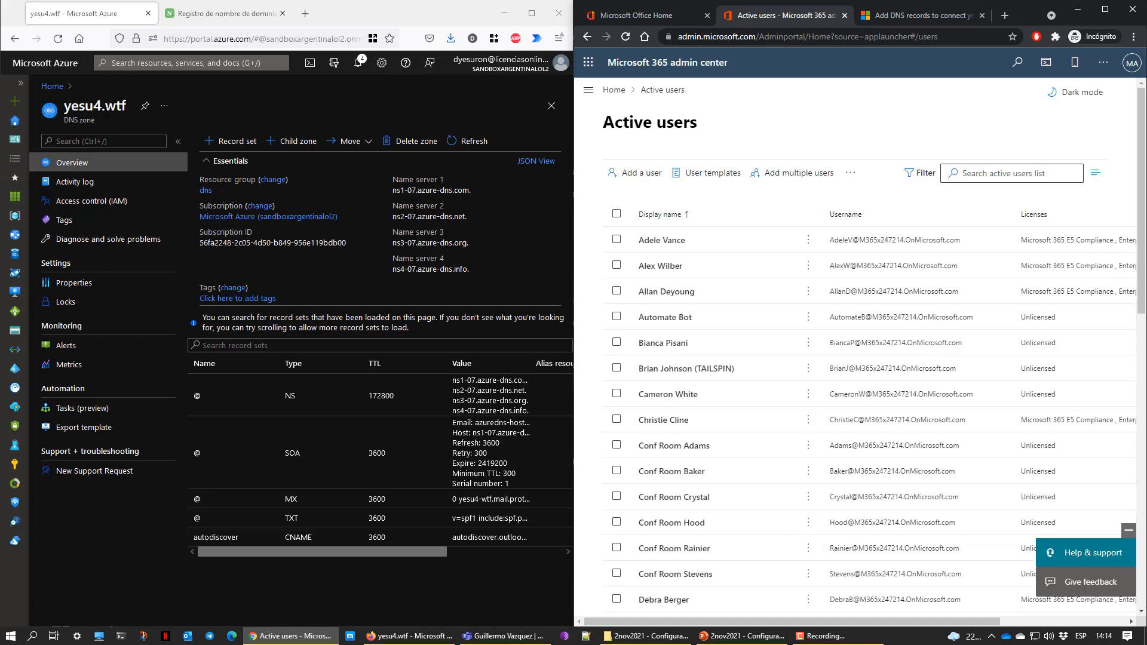
left_click(232, 17)
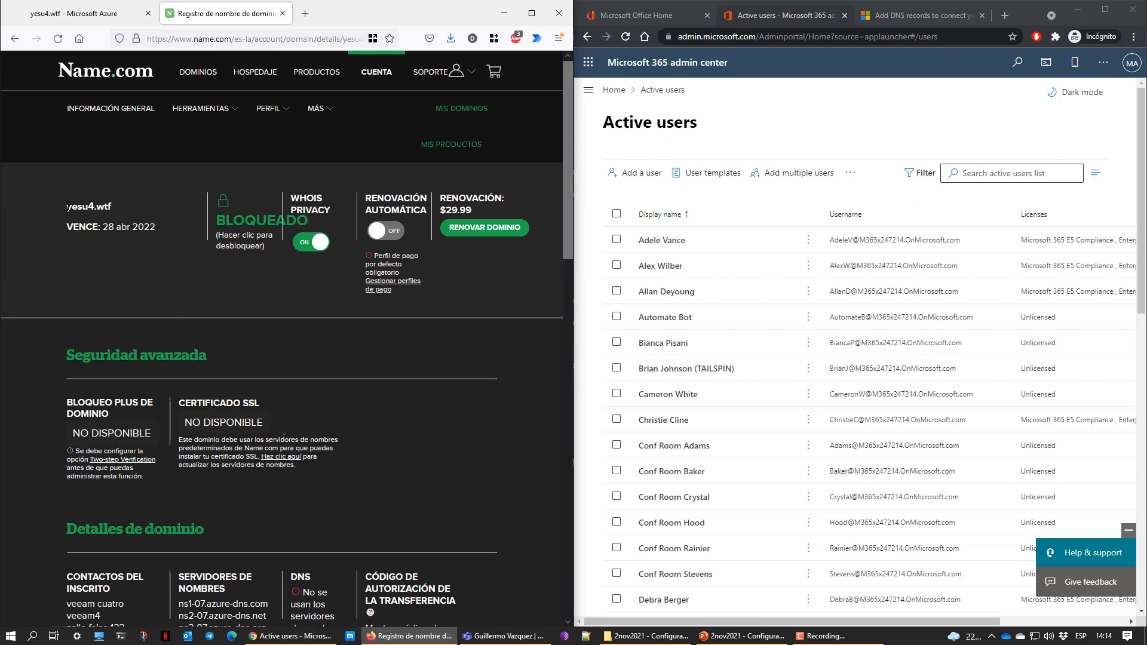
left_click_drag(65, 207, 120, 202)
left_click(102, 15)
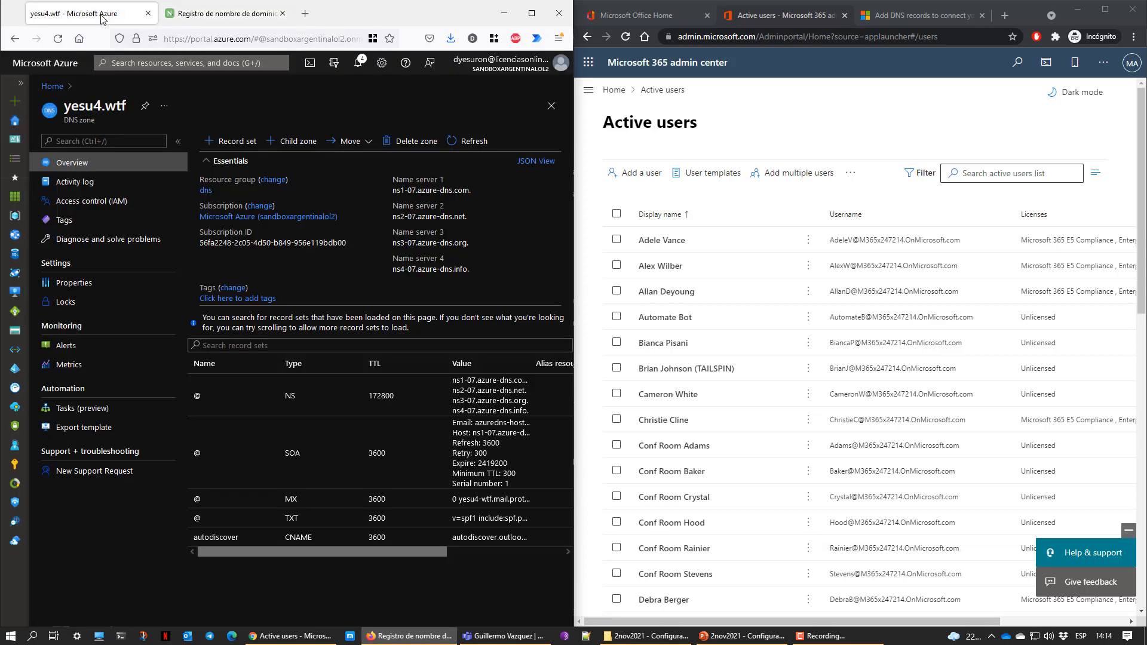